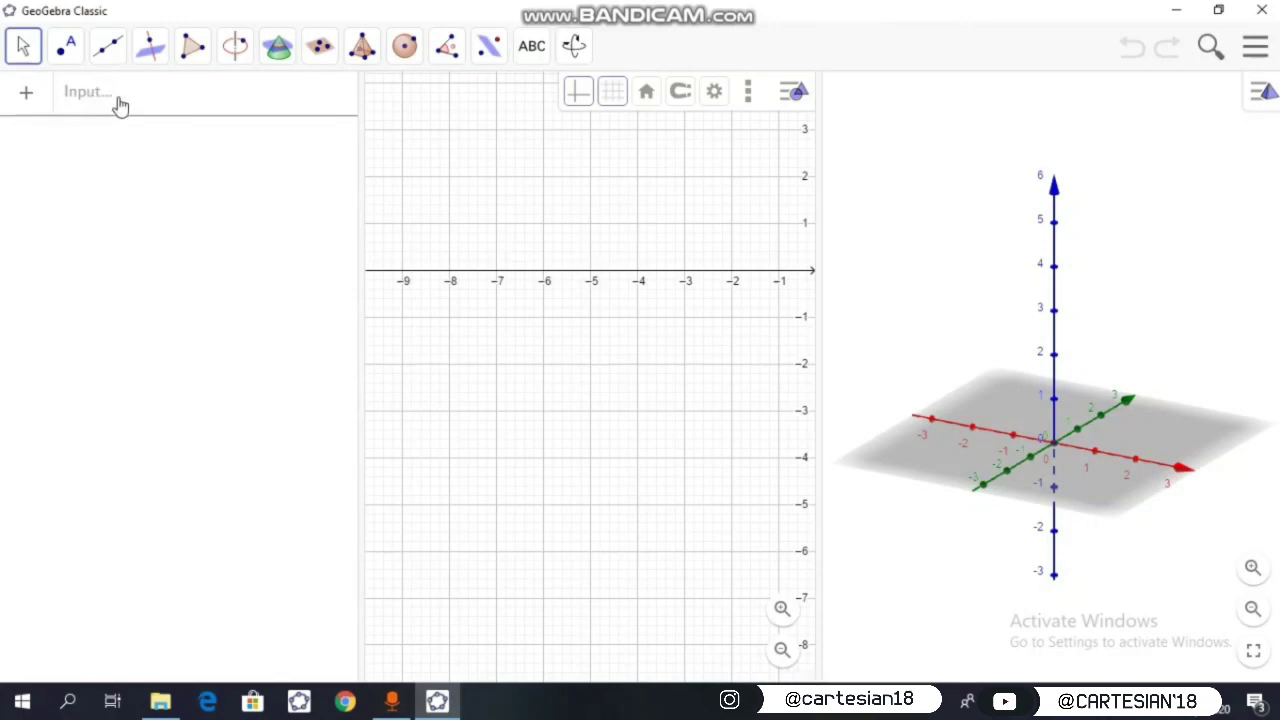
Define point A at the origin with the coordinates (0, 0, 0).
left_click(116, 96)
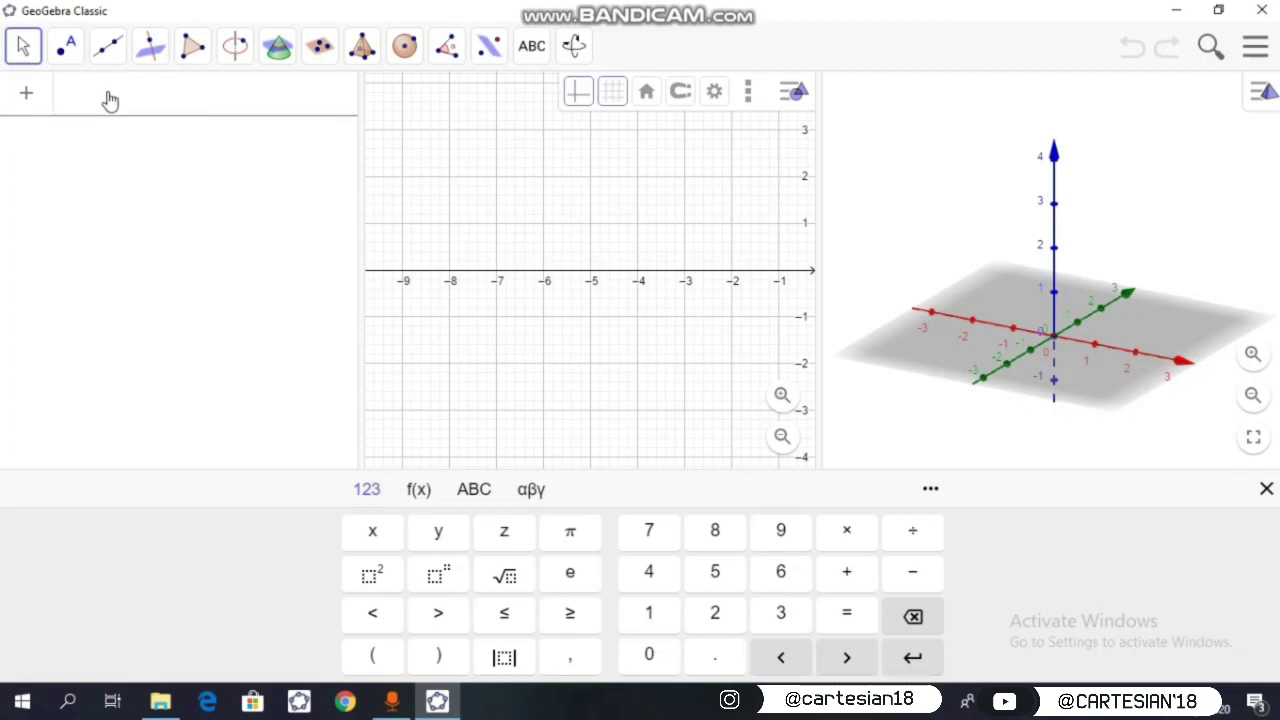
type("A = (")
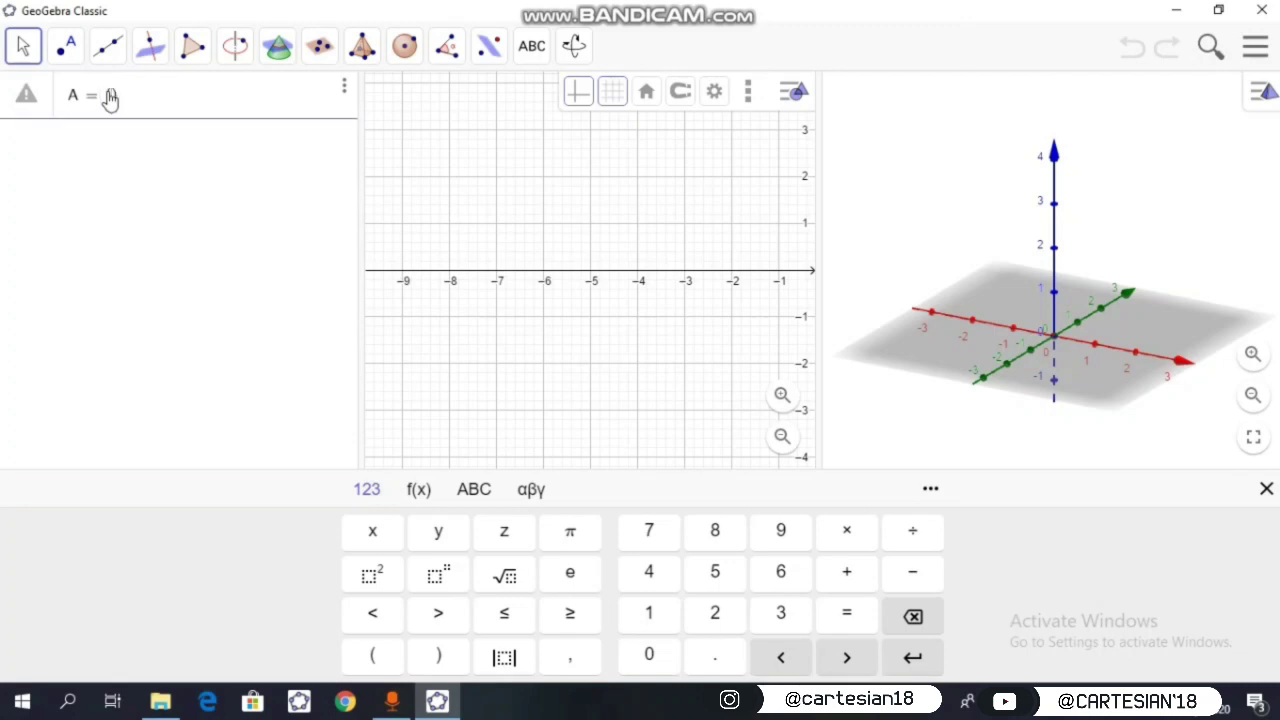
type("0, 0, 0")
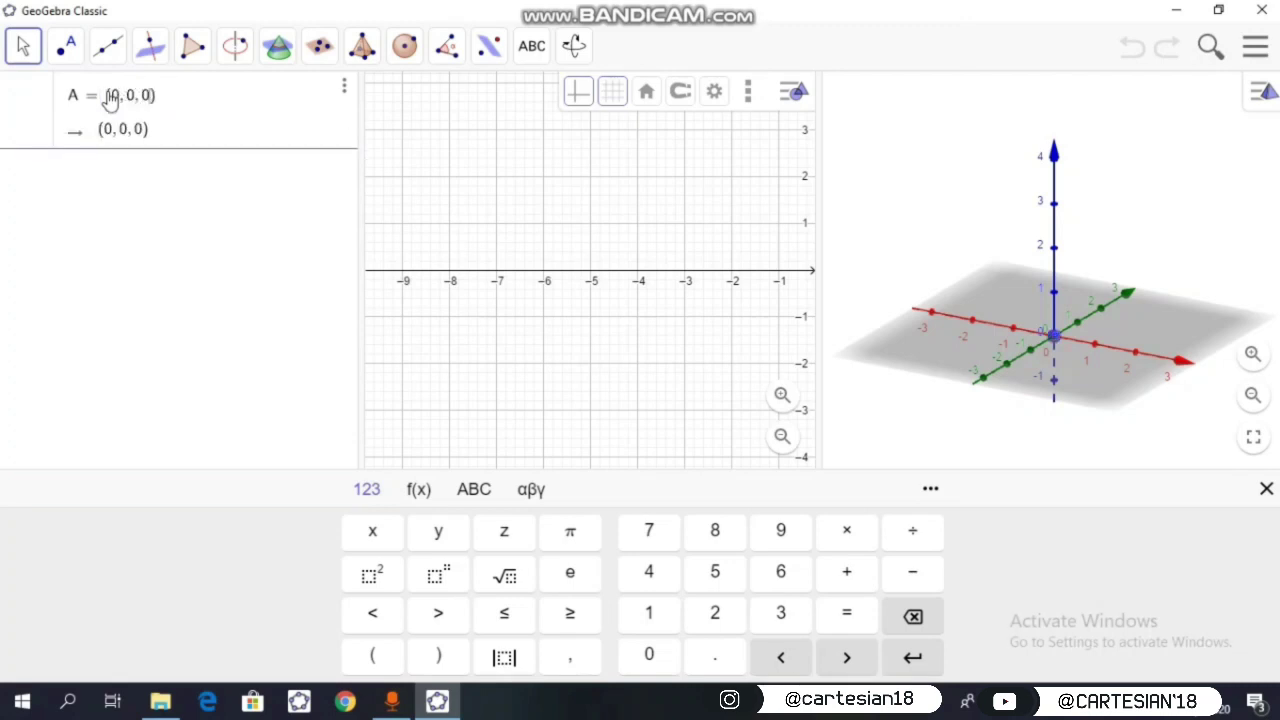
key("Return")
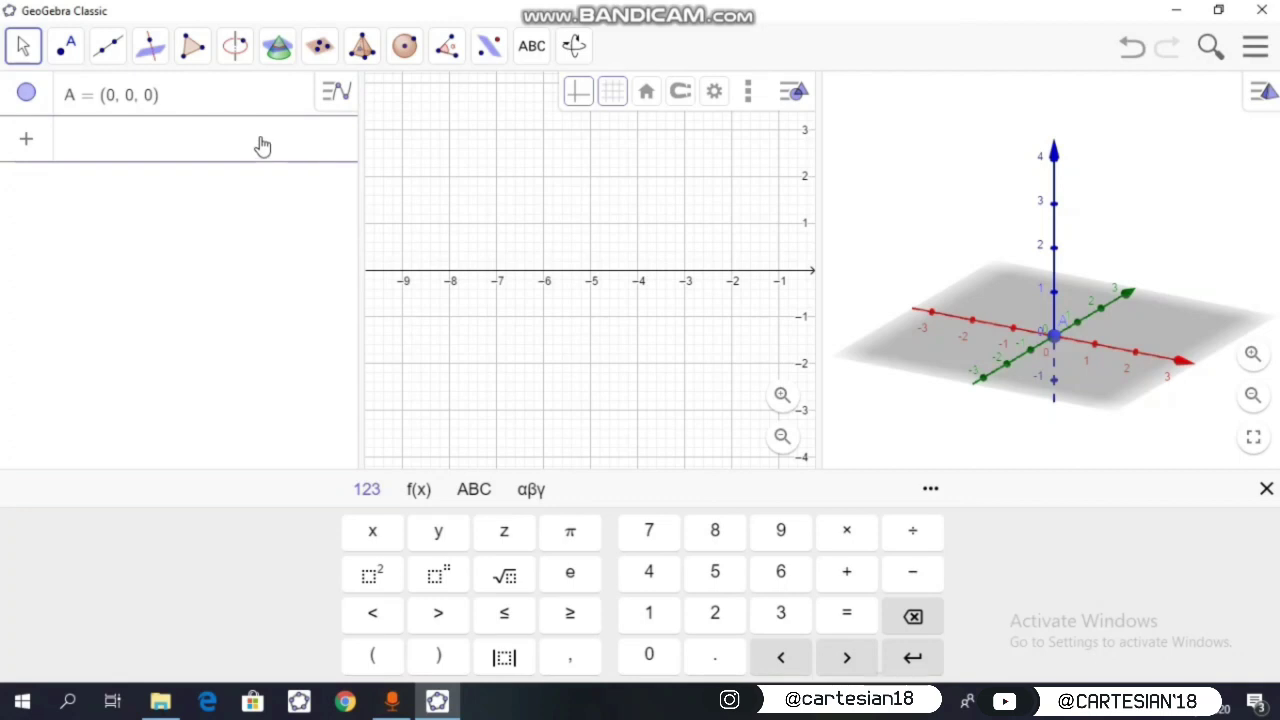
Create a number slider named h near the top of the 2D view with minimum 2, maximum 5 and increment 0.1.
left_click(548, 172)
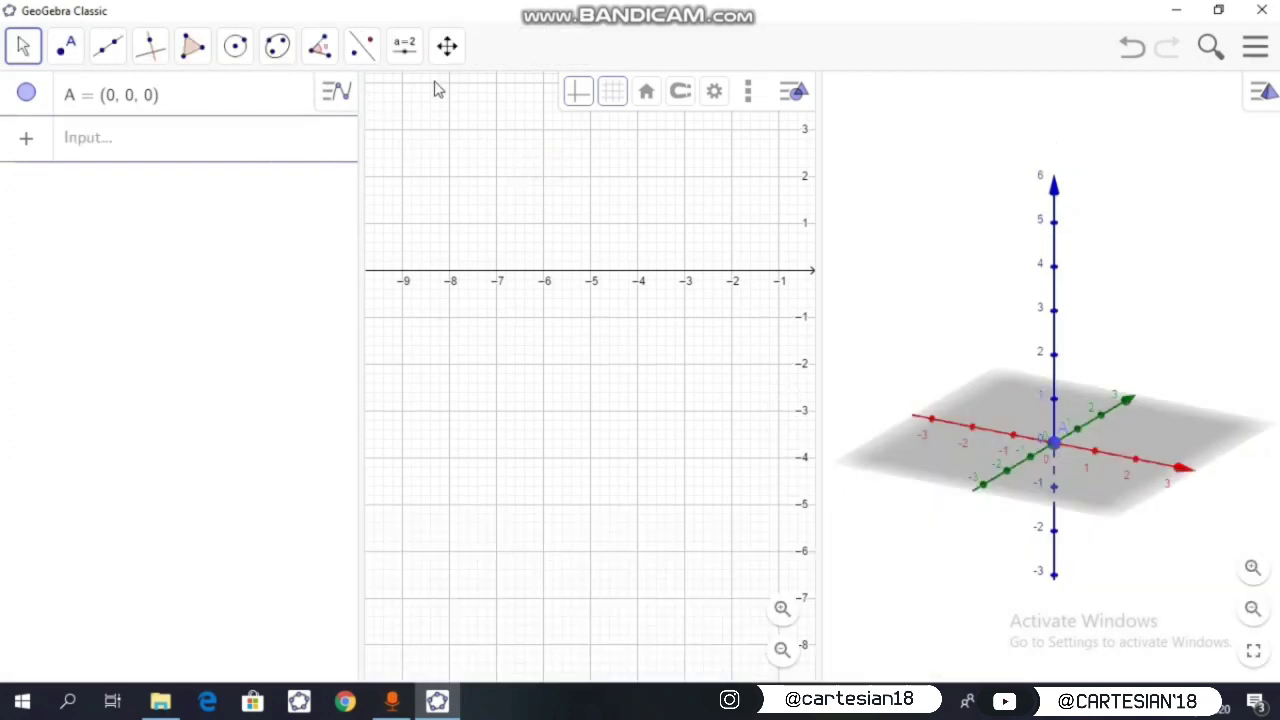
left_click(410, 50)
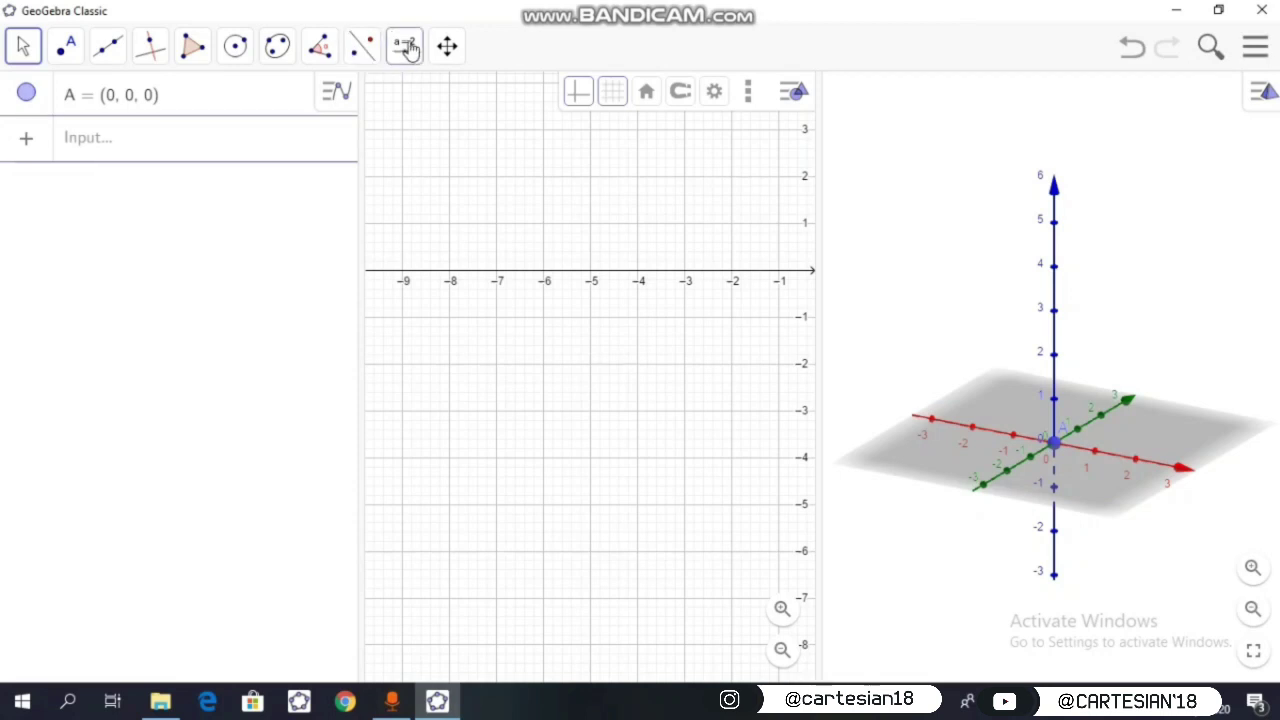
left_click(408, 47)
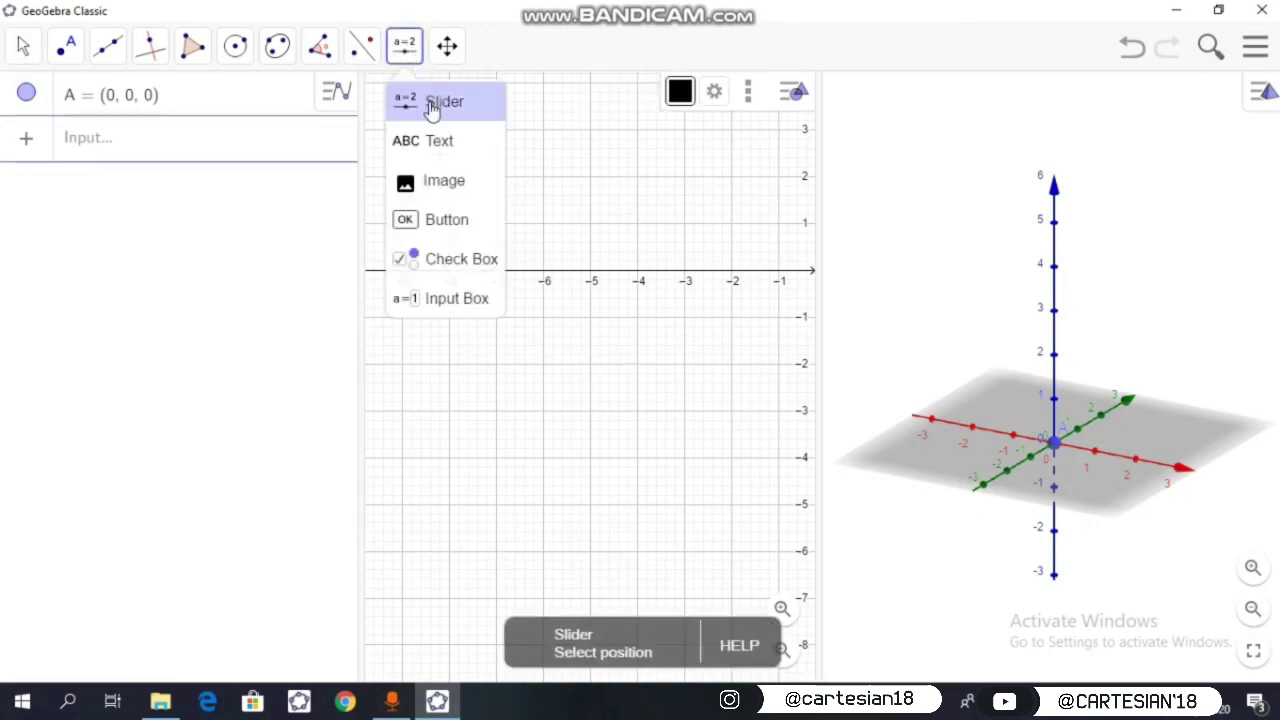
left_click(432, 104)
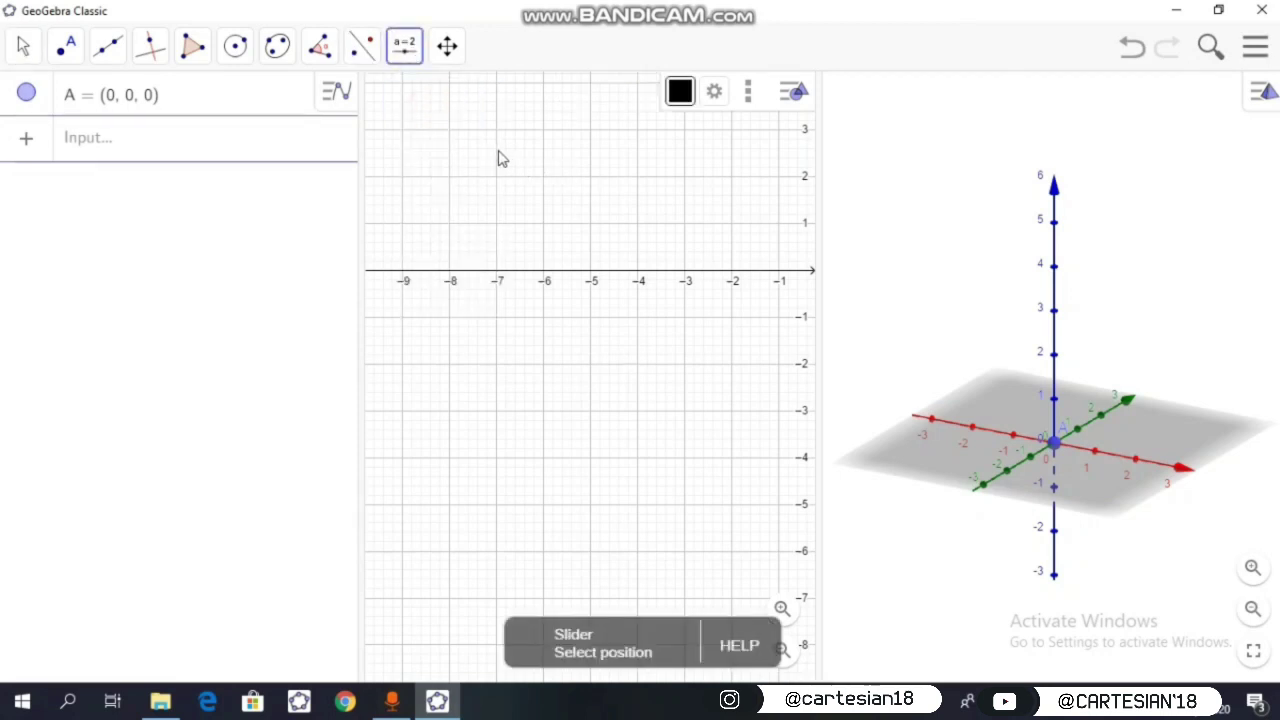
left_click(507, 163)
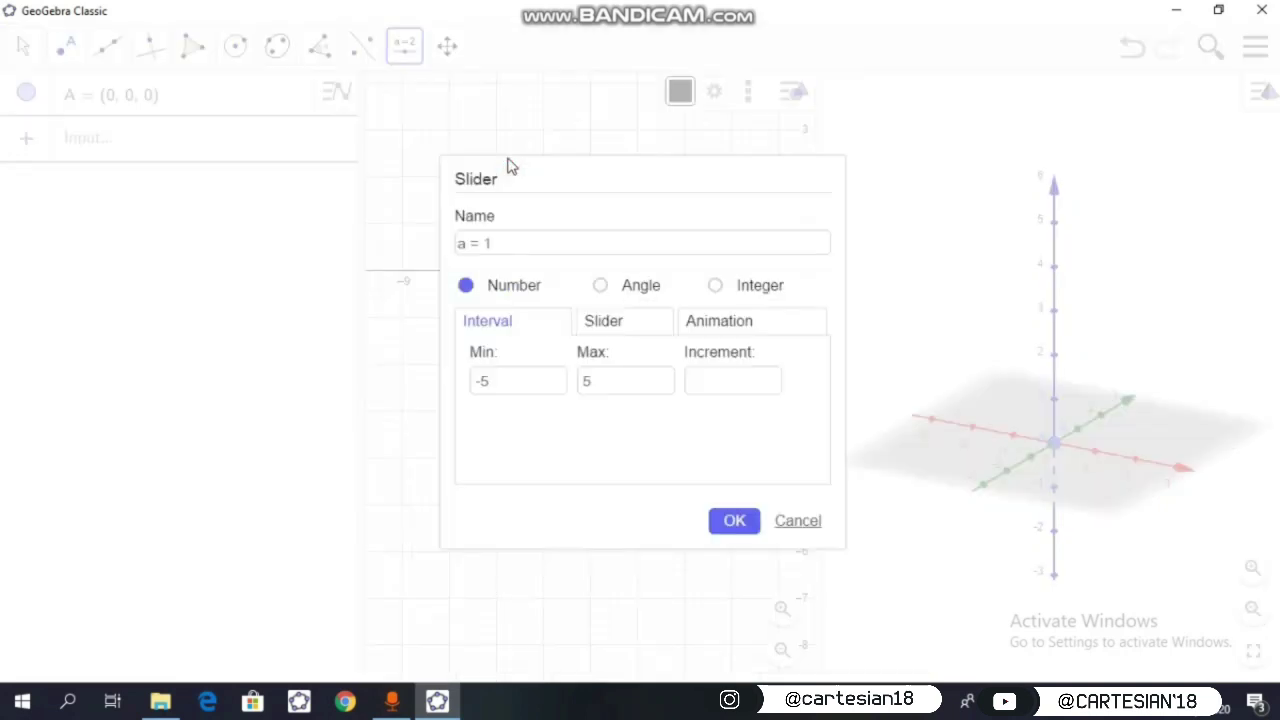
left_click_drag(470, 249, 493, 249)
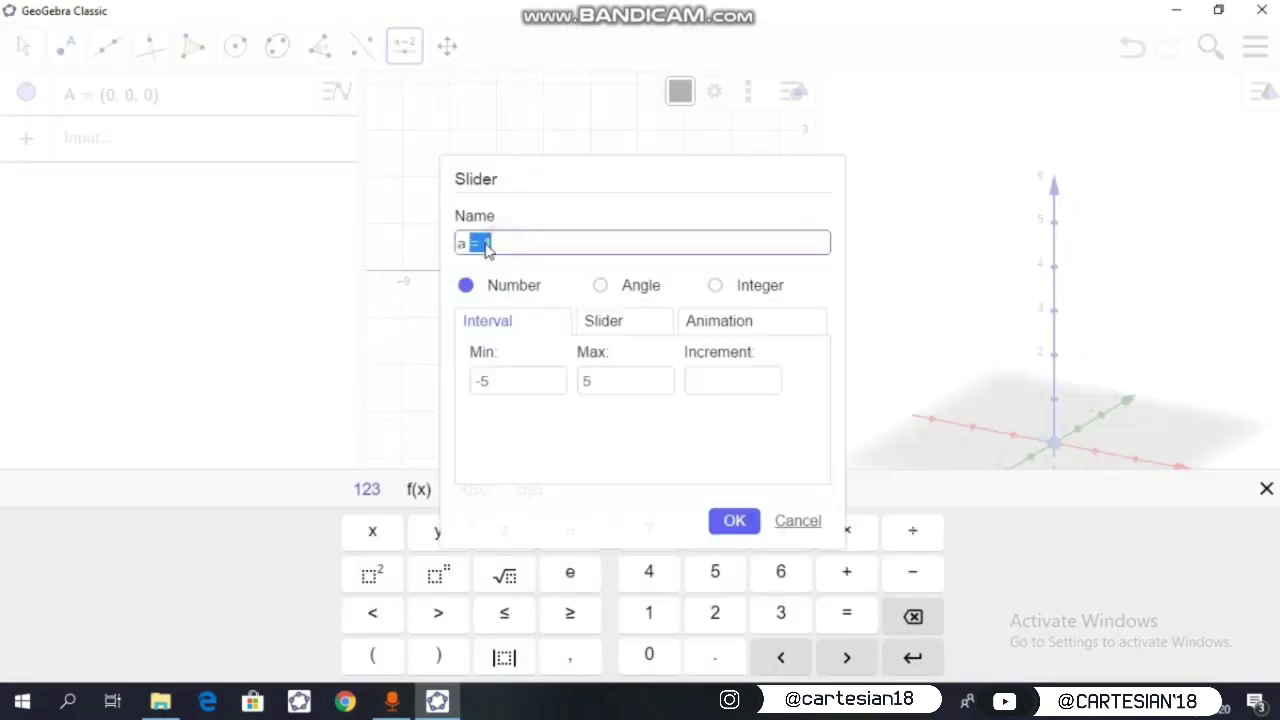
left_click_drag(503, 135, 430, 150)
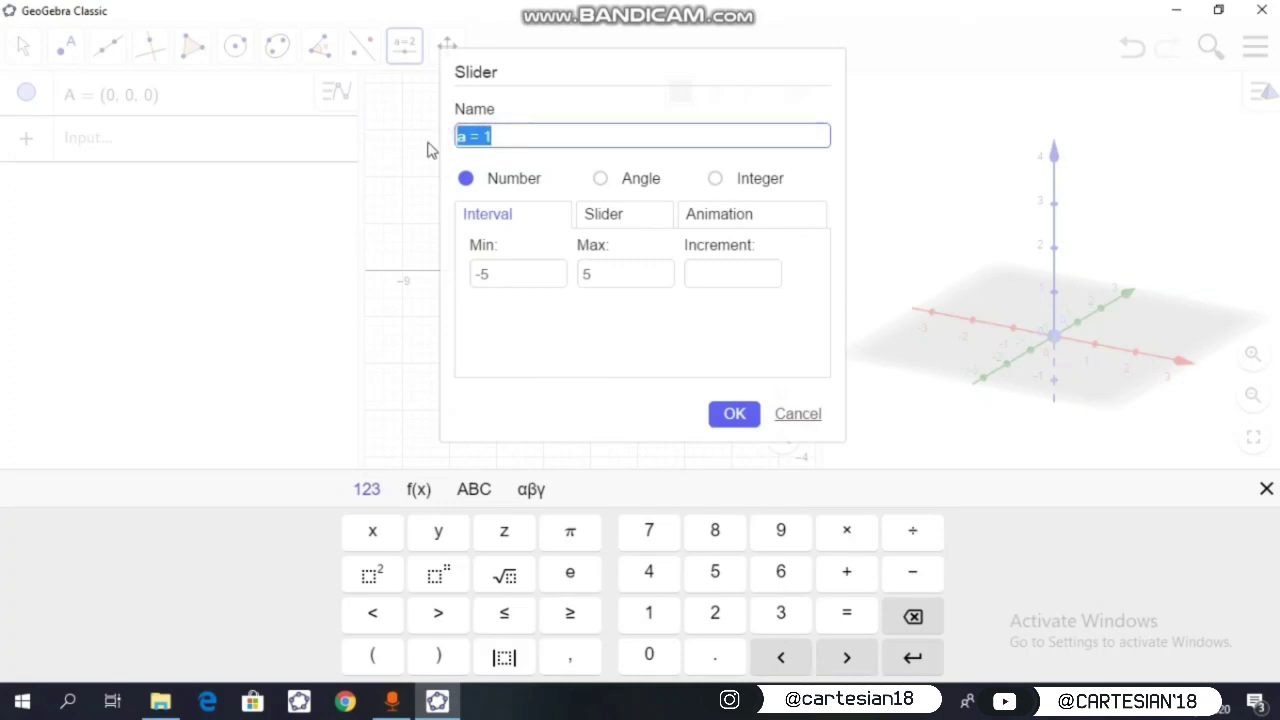
type("h")
left_click_drag(523, 266, 439, 277)
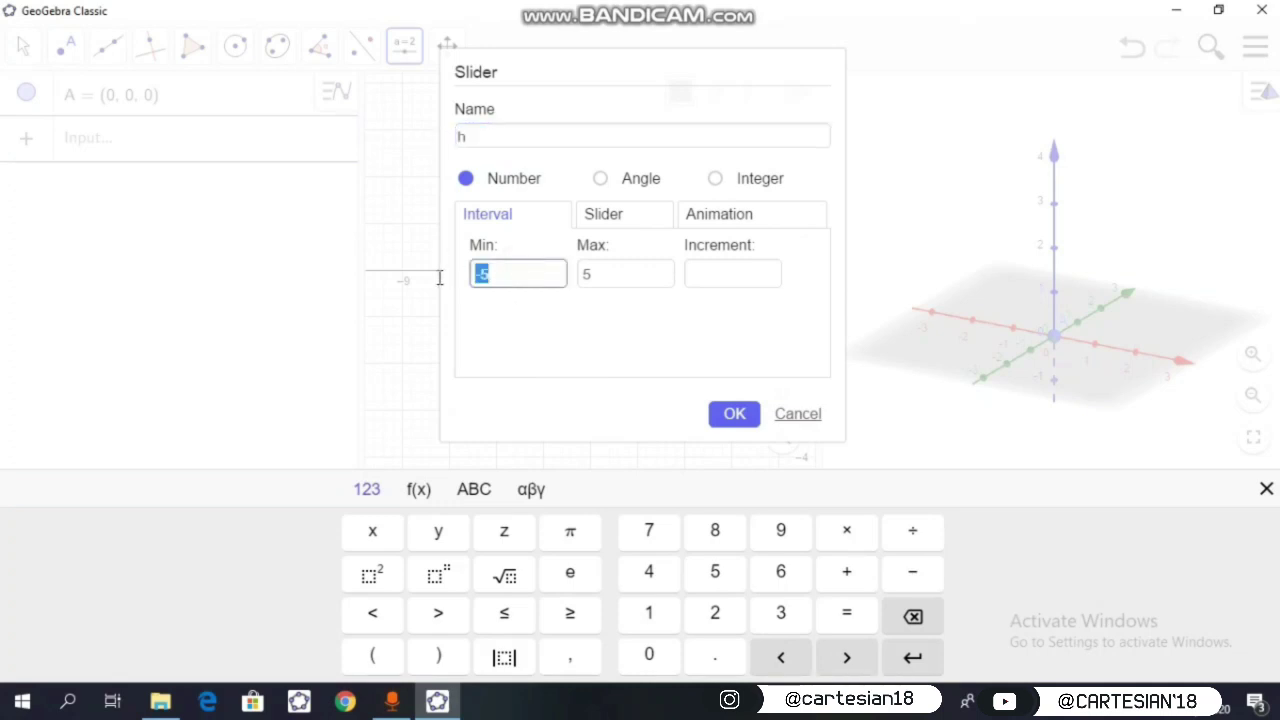
type("2")
left_click(716, 273)
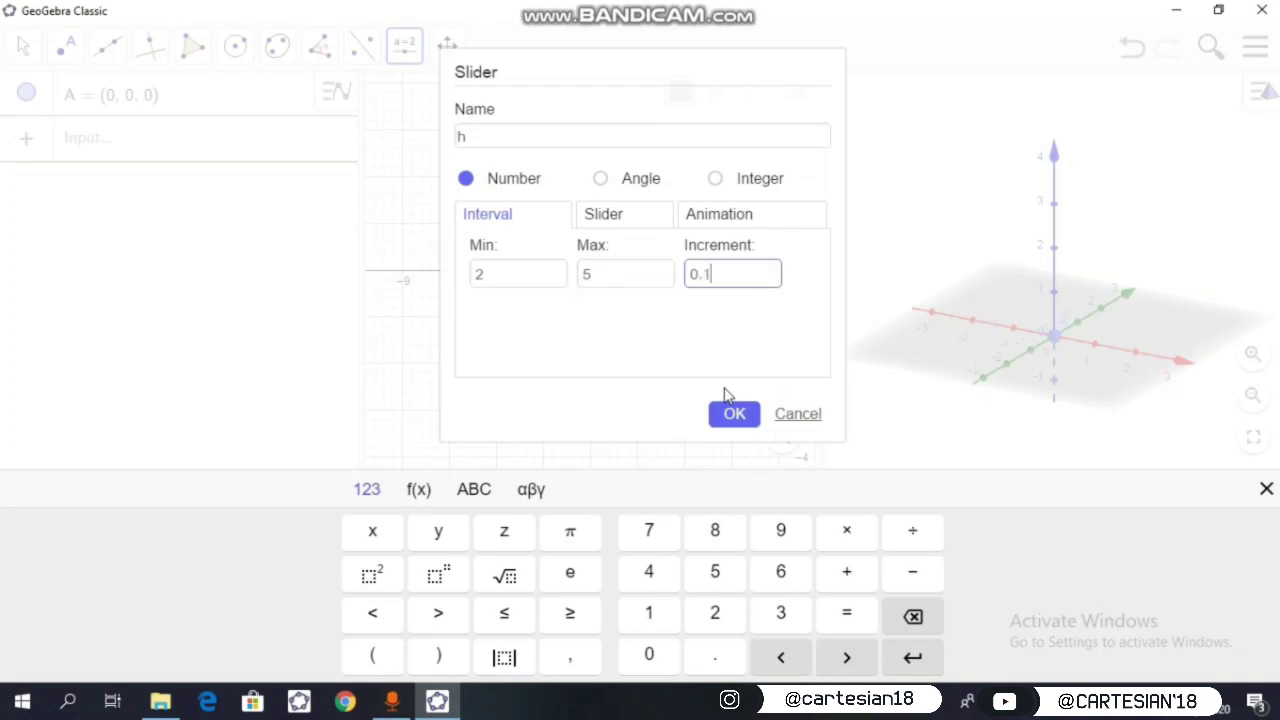
left_click(734, 414)
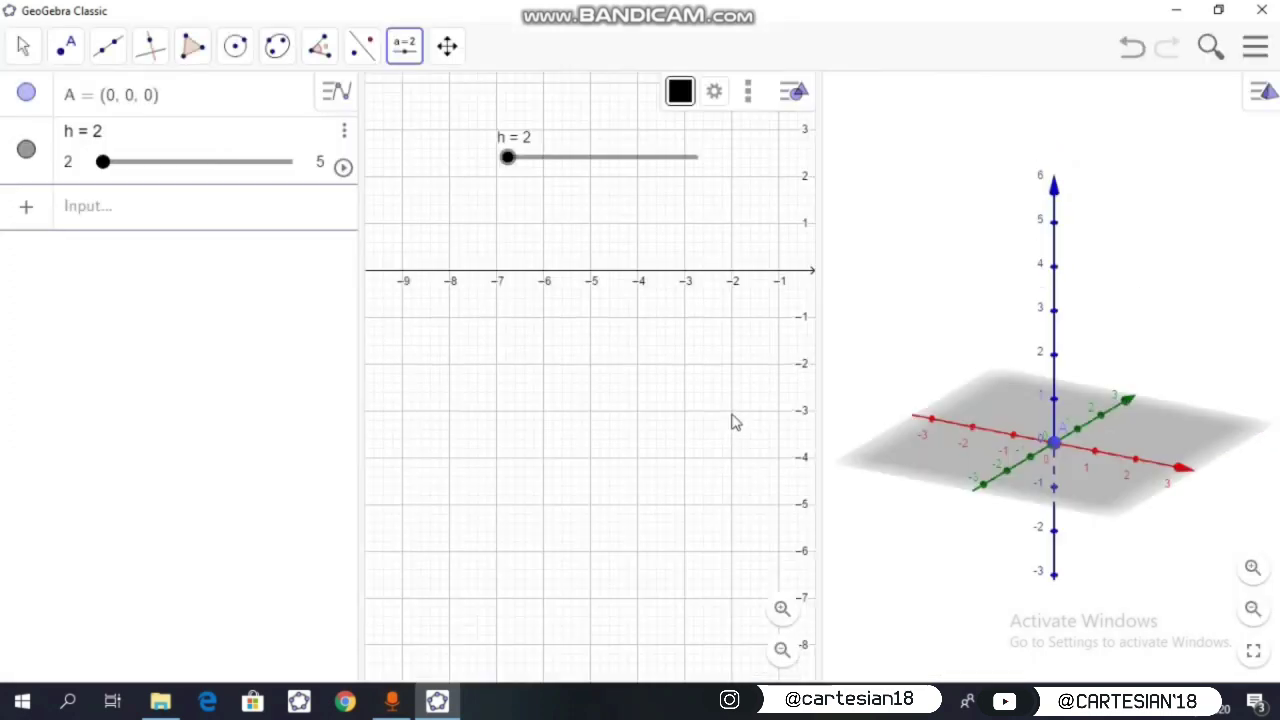
left_click_drag(508, 166, 457, 237)
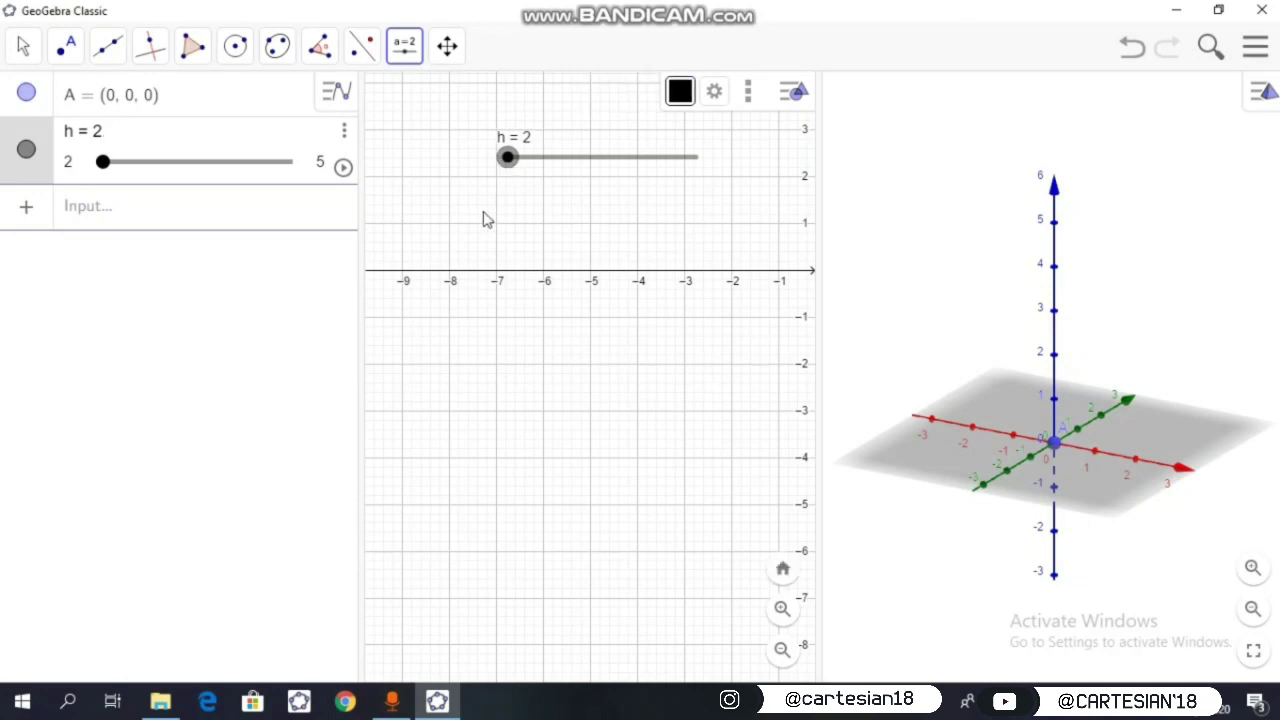
Define point B as (0, 0, h) and try out slider h to move it along the z-axis.
left_click(120, 208)
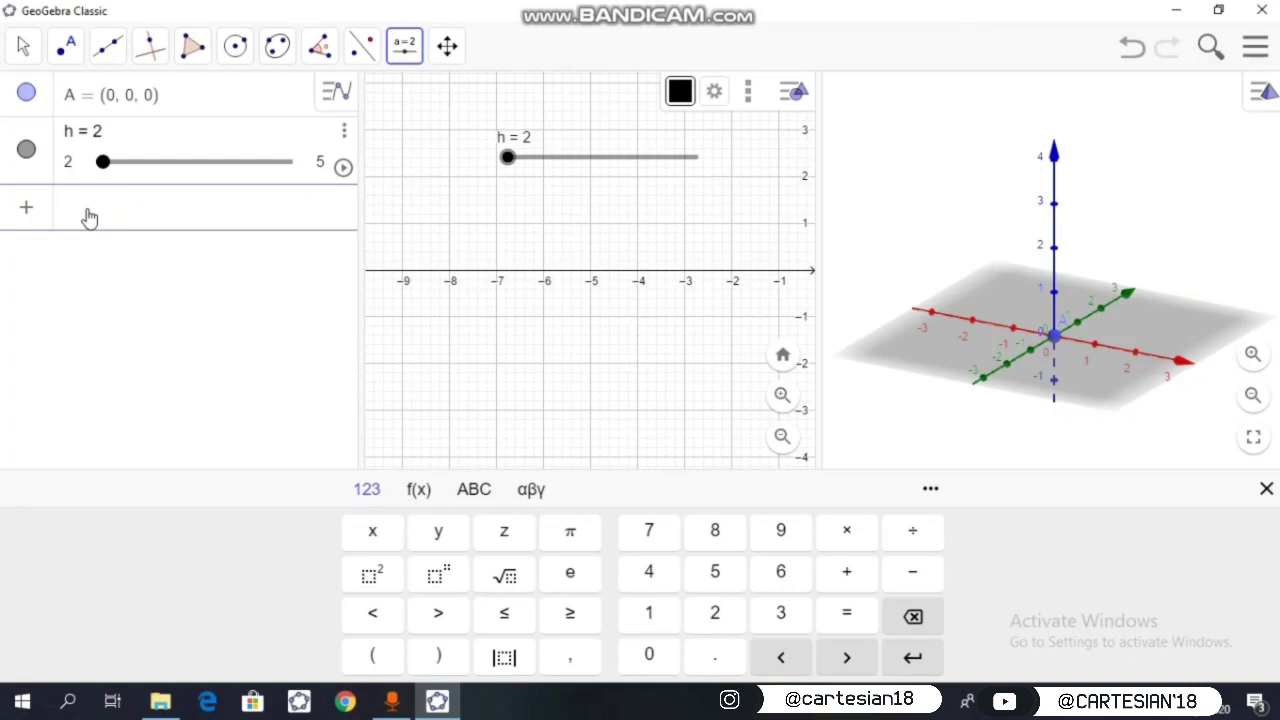
type("B = (0, 0")
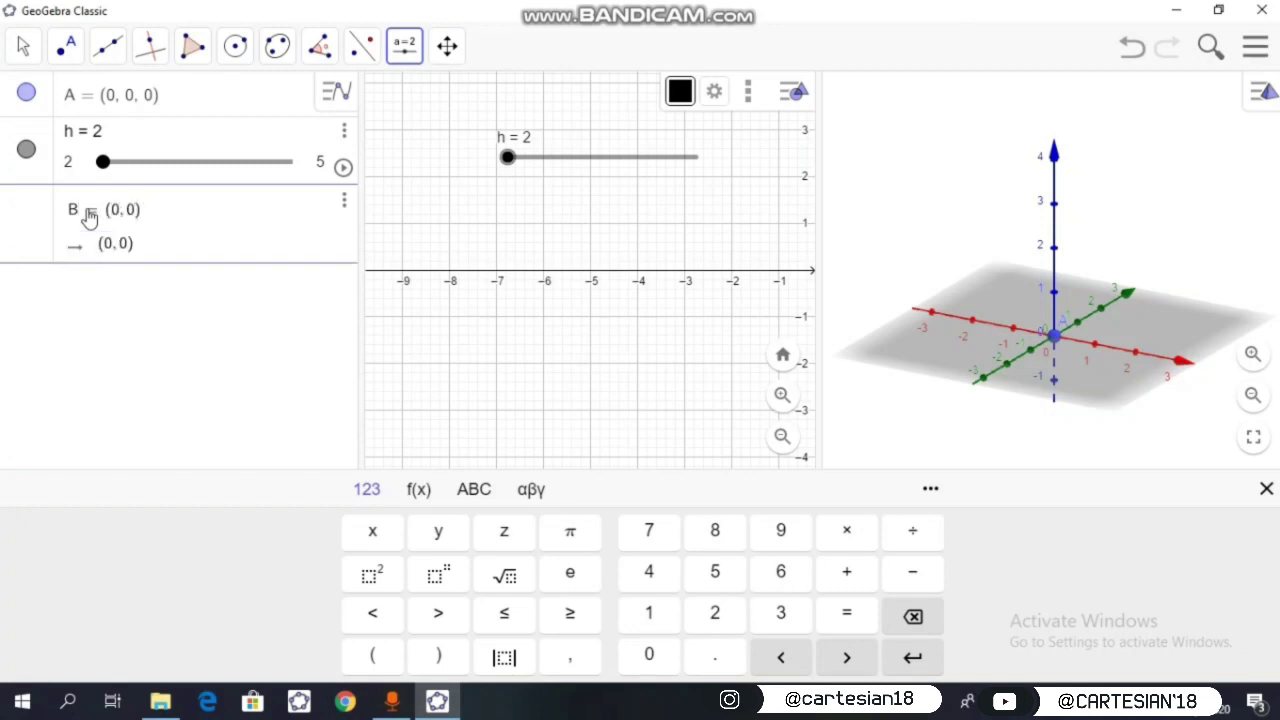
type(", h")
key("Return")
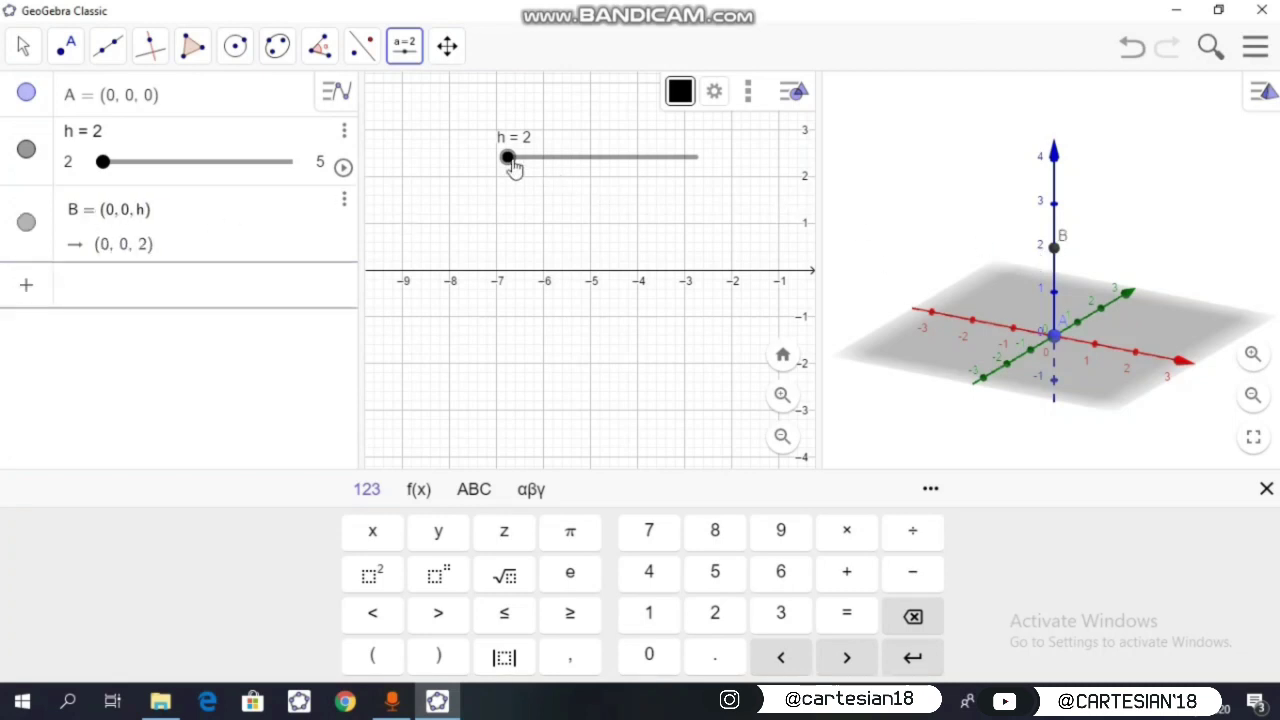
left_click_drag(517, 168, 92, 218)
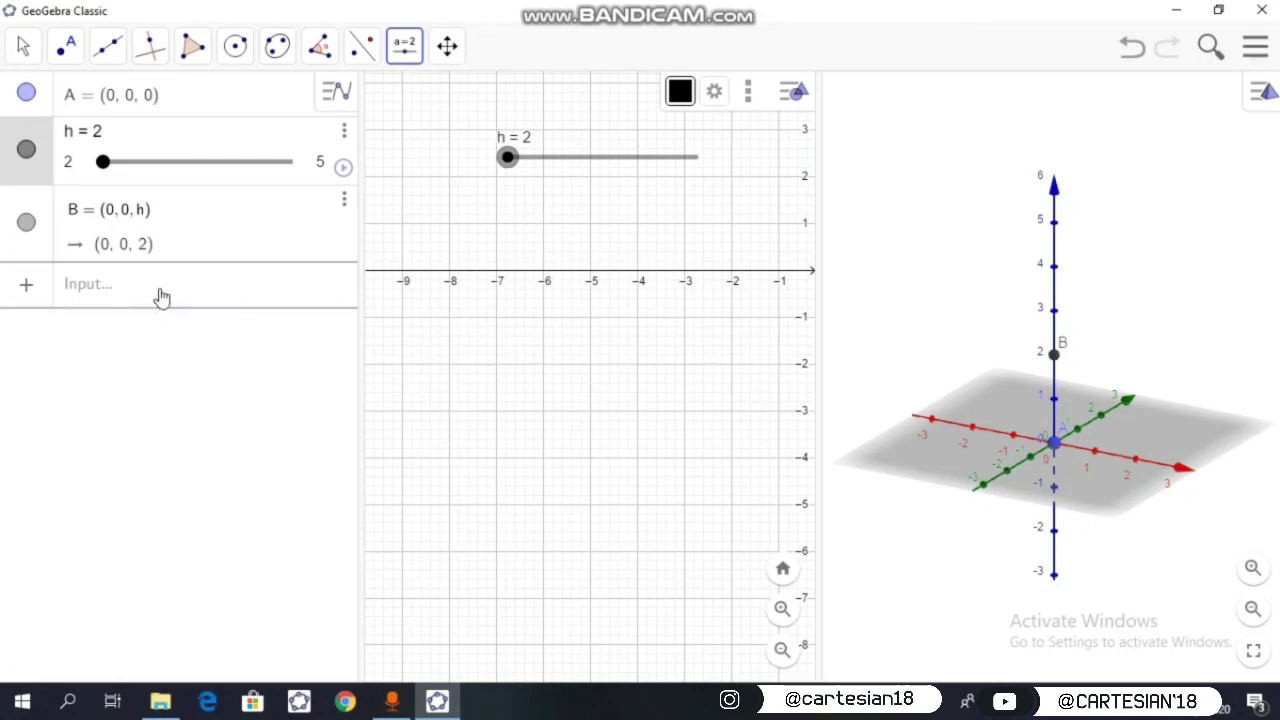
Create a number slider named r just below slider h with minimum 1, maximum 5 and a decimal increment.
left_click(404, 46)
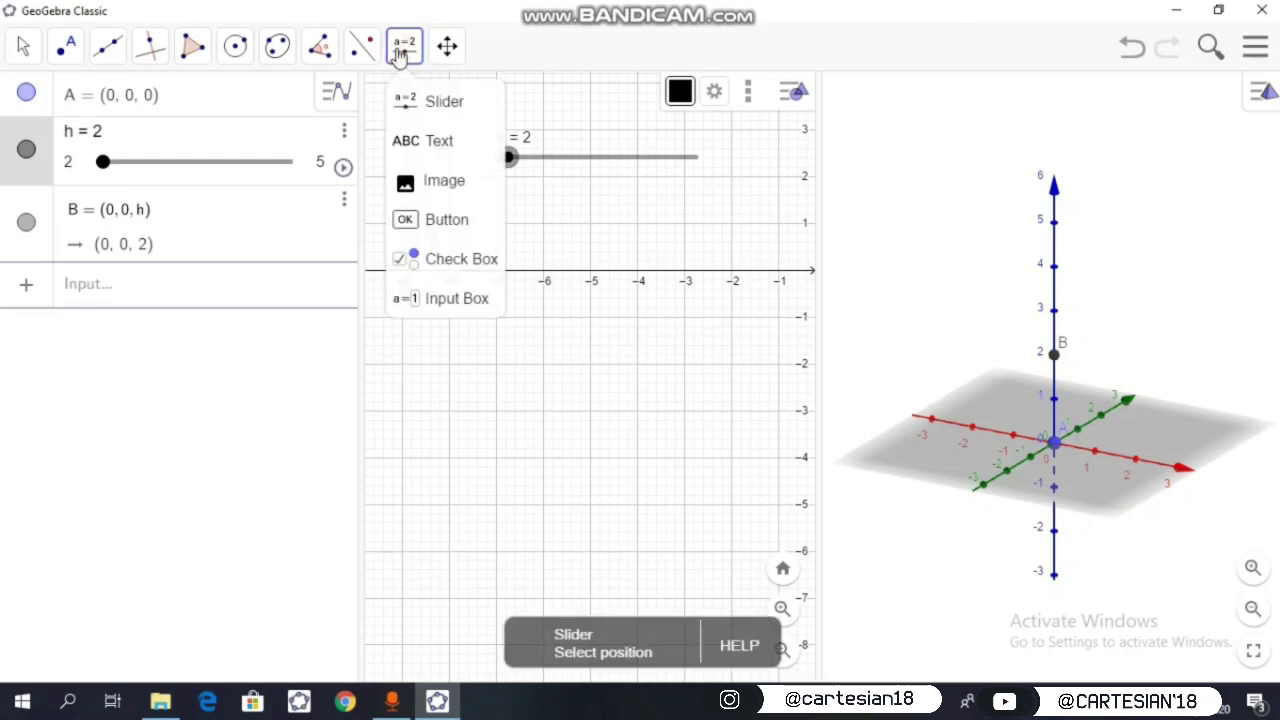
left_click(420, 103)
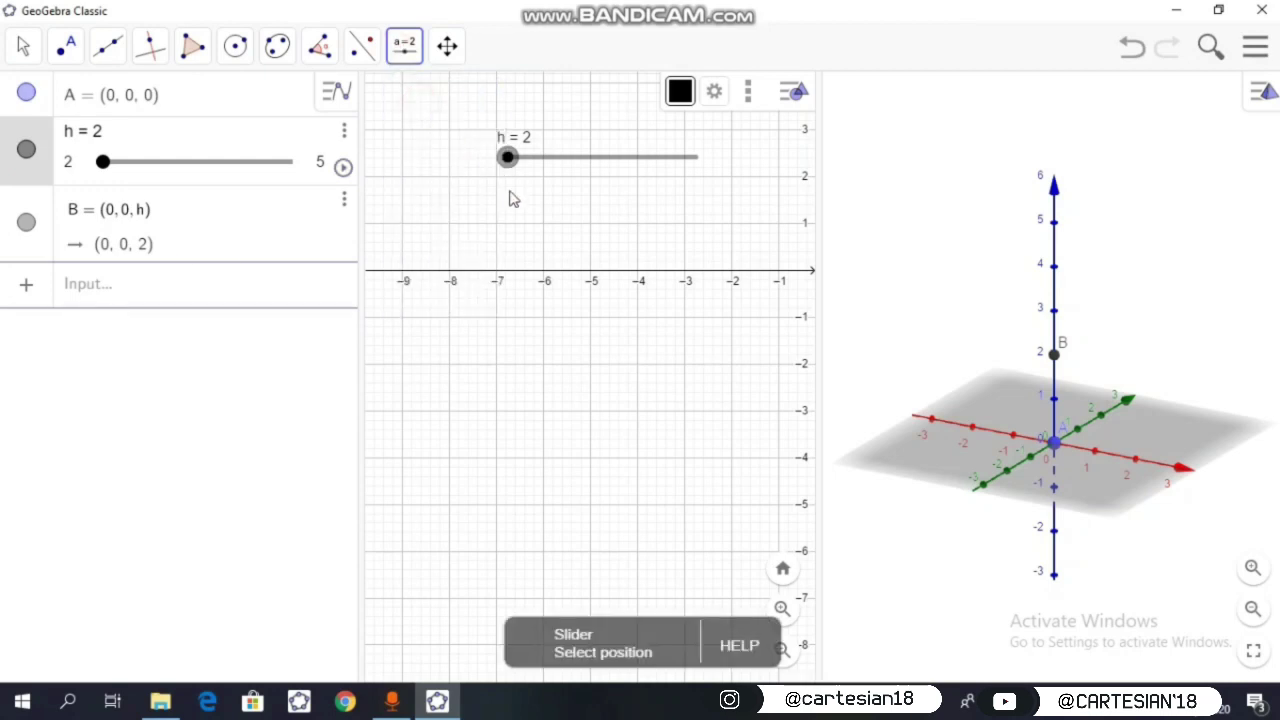
left_click(511, 197)
left_click_drag(511, 243, 434, 254)
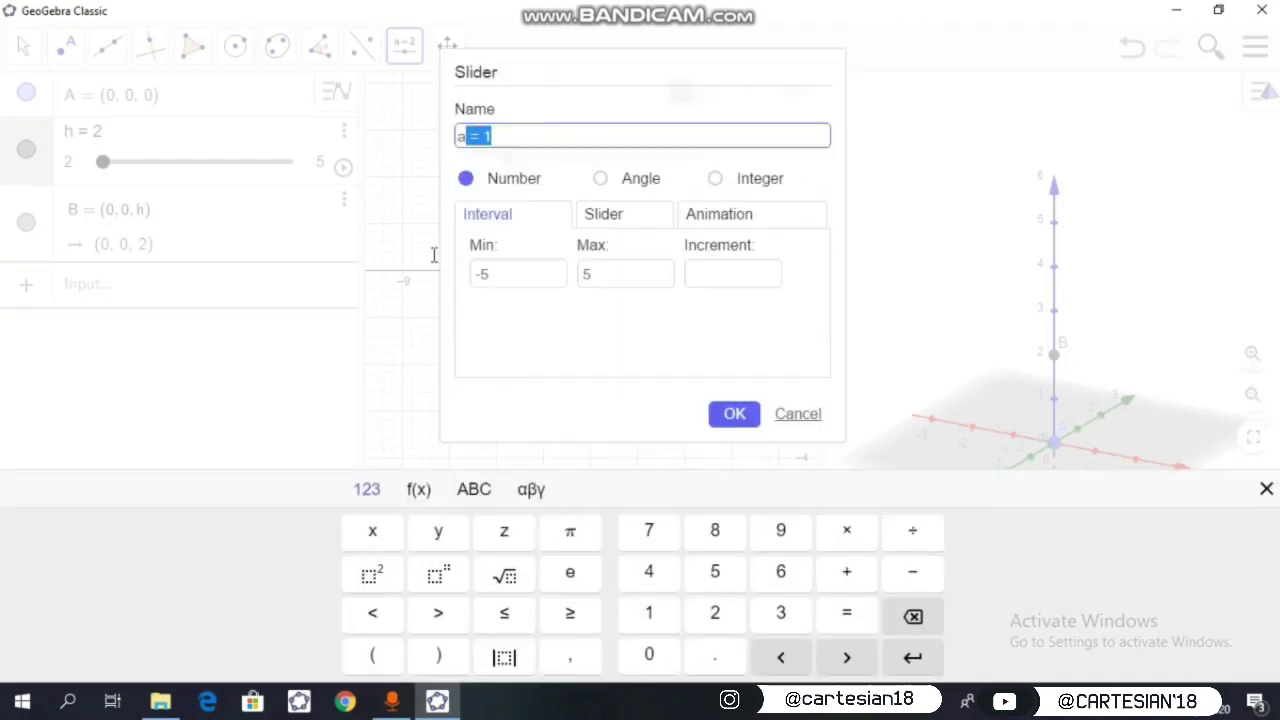
left_click(498, 142)
mouse_move(510, 131)
left_mouse_down()
mouse_move(458, 134)
mouse_move(494, 131)
left_mouse_up()
key("BackSpace")
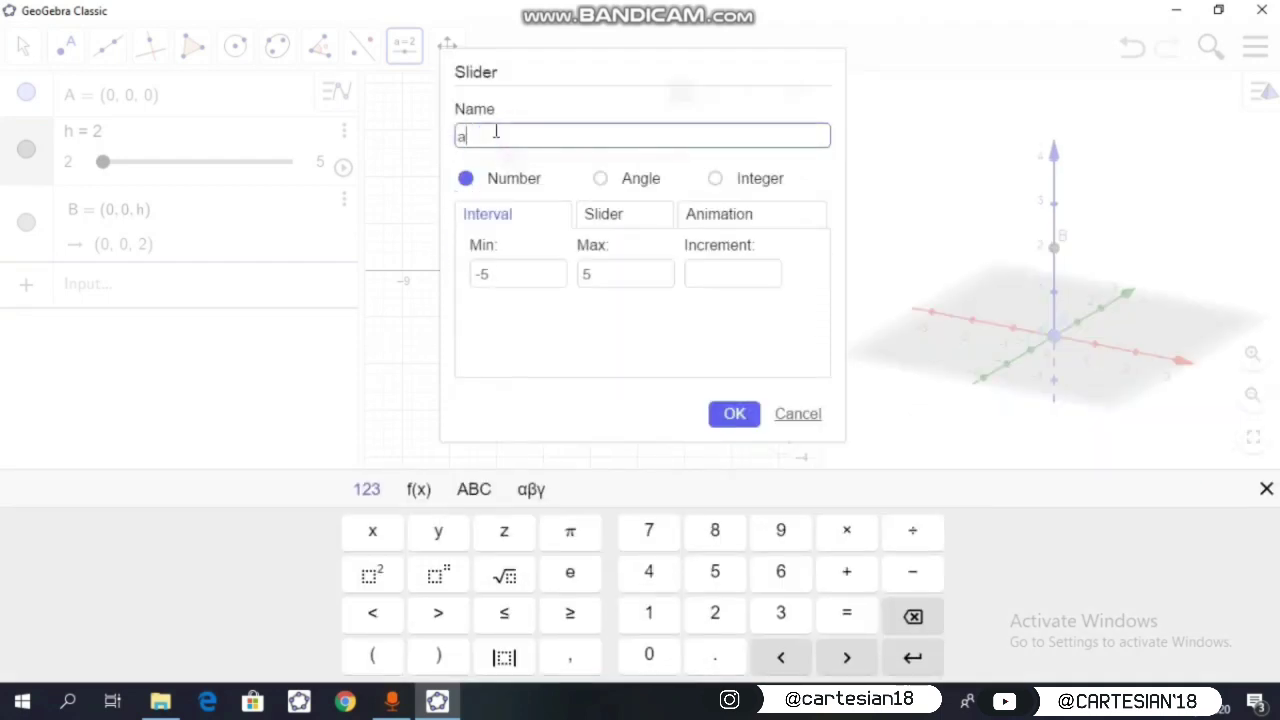
type("r")
left_click(517, 272)
type("1")
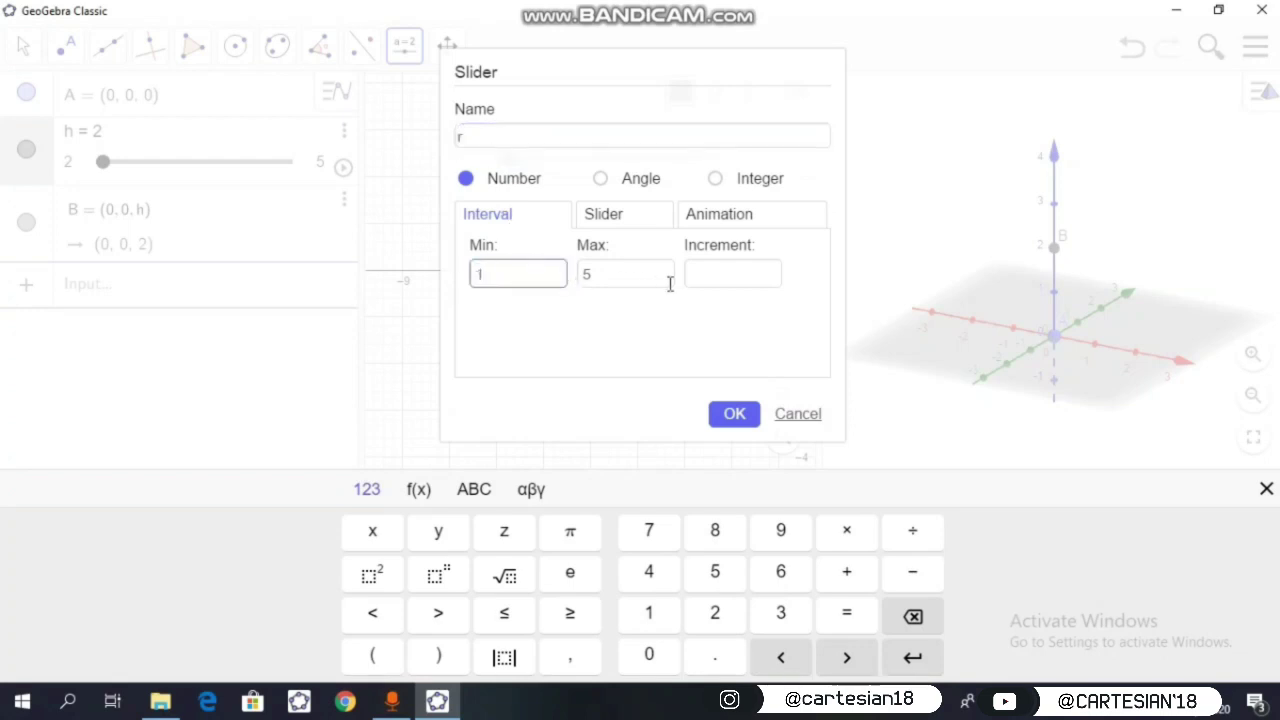
left_click(709, 278)
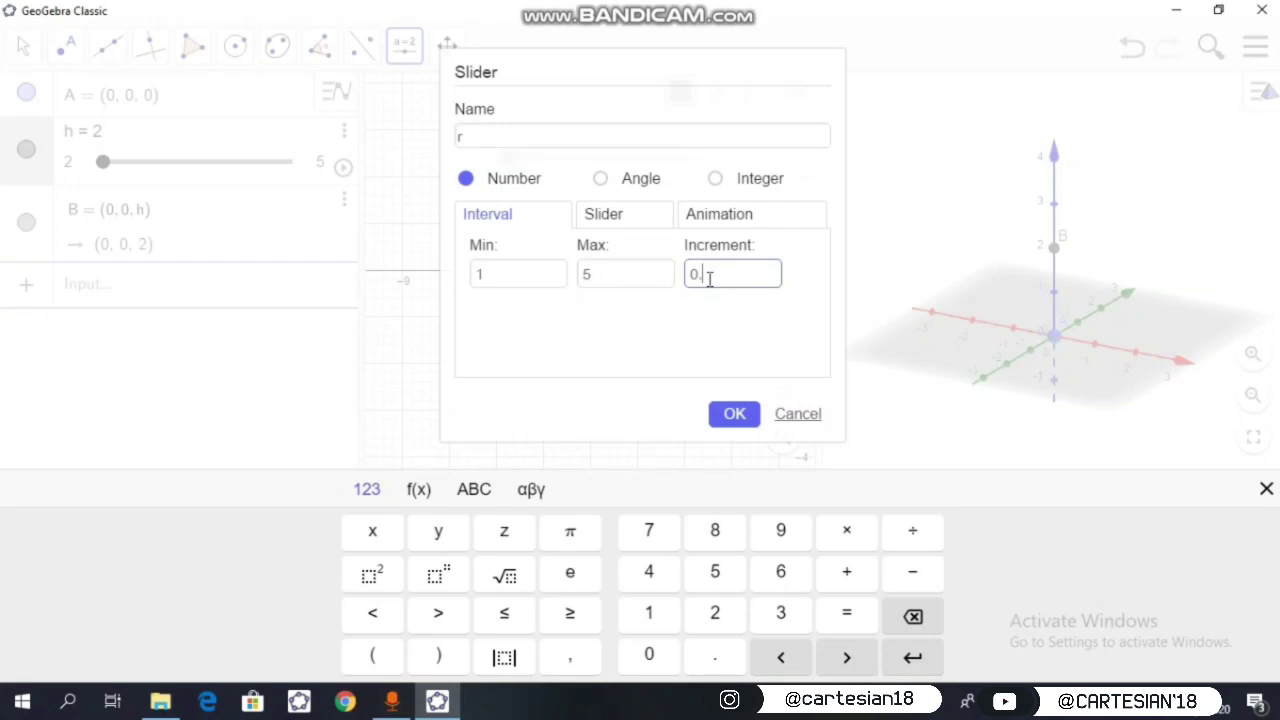
left_click(726, 414)
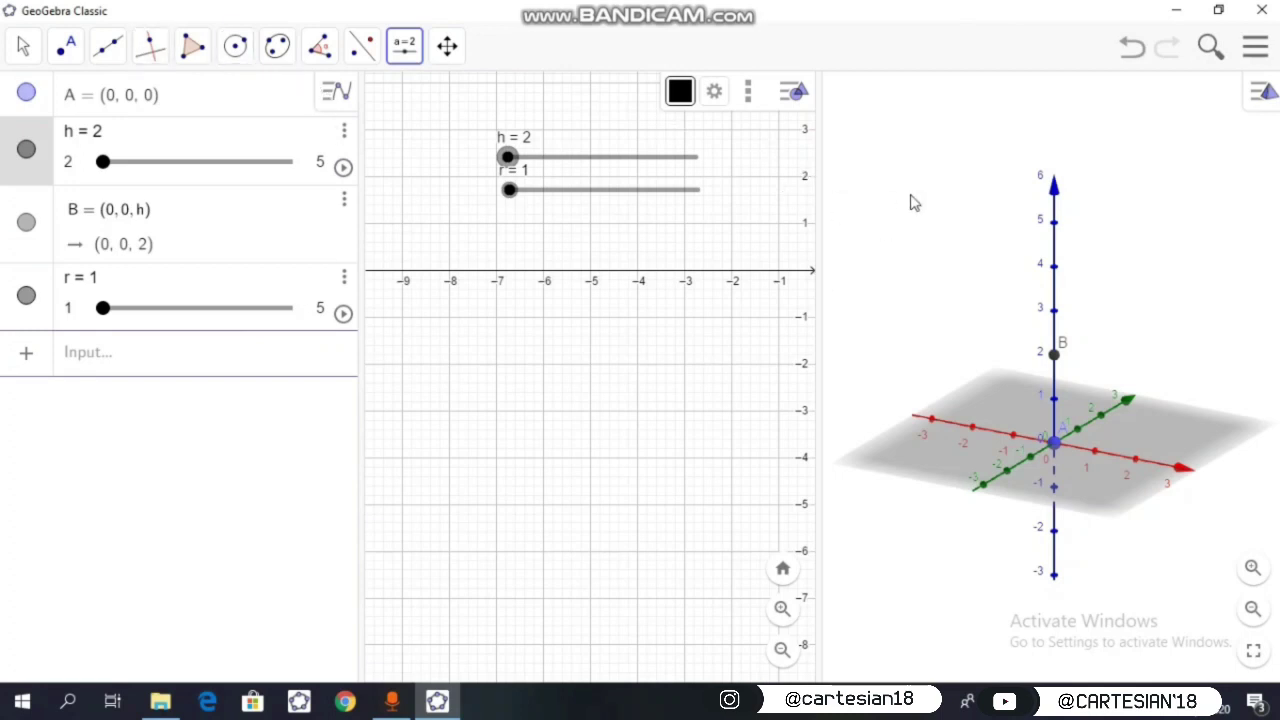
Create a cone in the 3D view with base centre A, apex B and radius r.
left_click(939, 309)
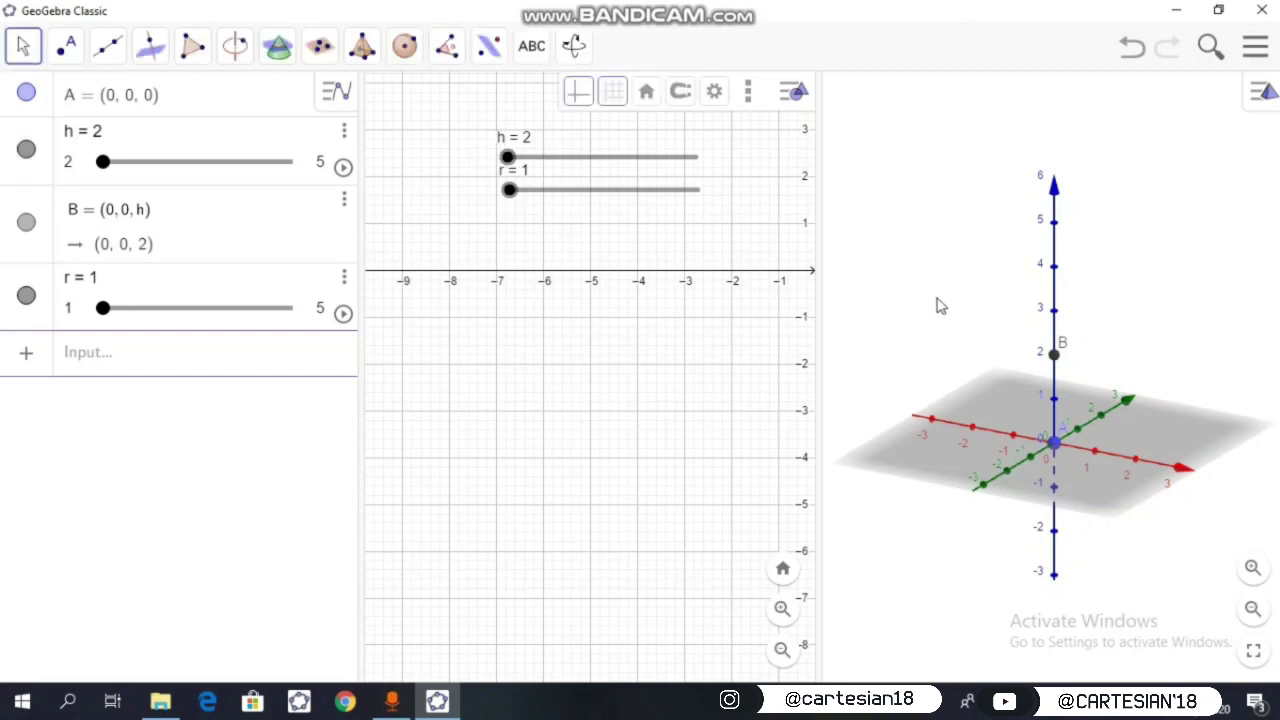
left_click(367, 58)
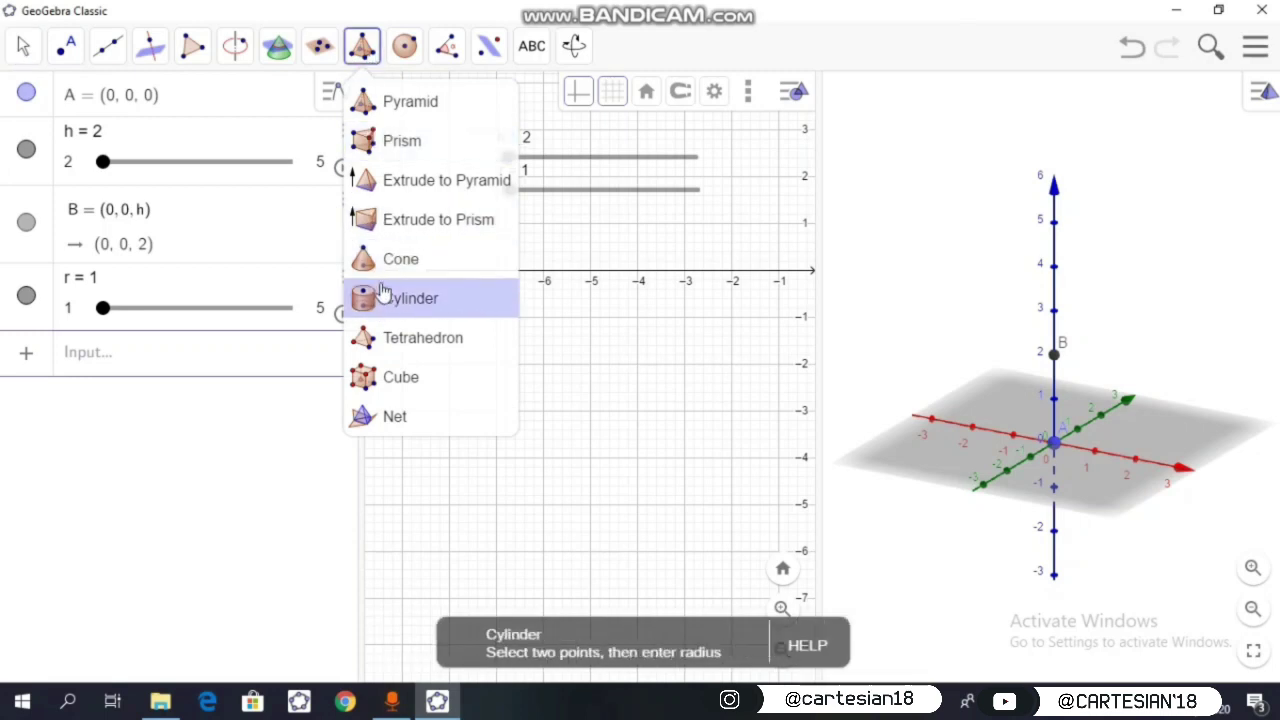
left_click(392, 265)
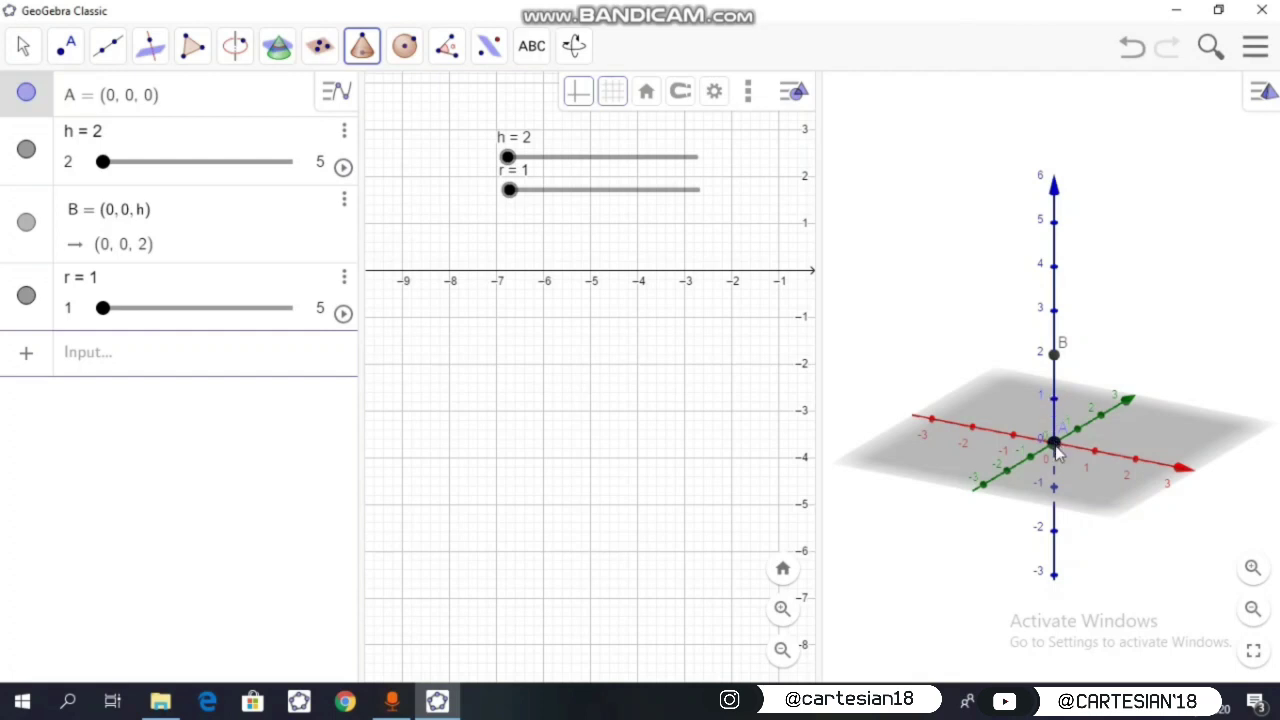
left_click(1056, 359)
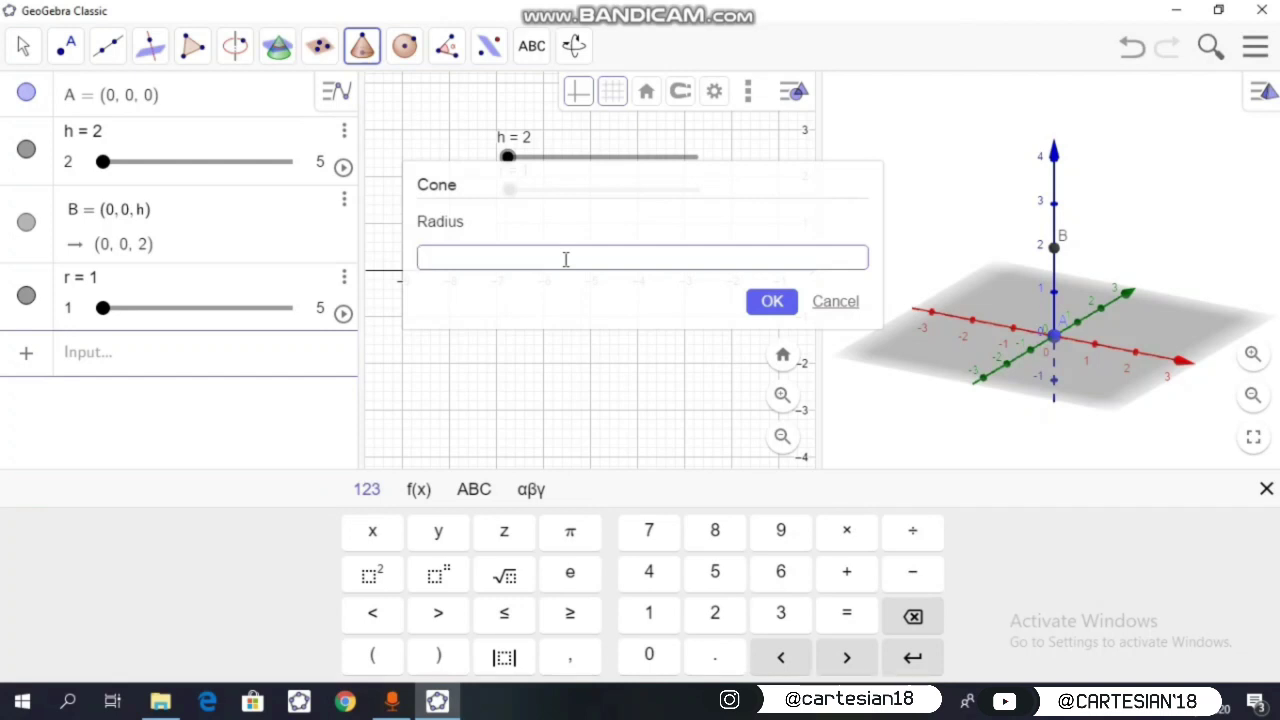
type("r")
left_click(772, 301)
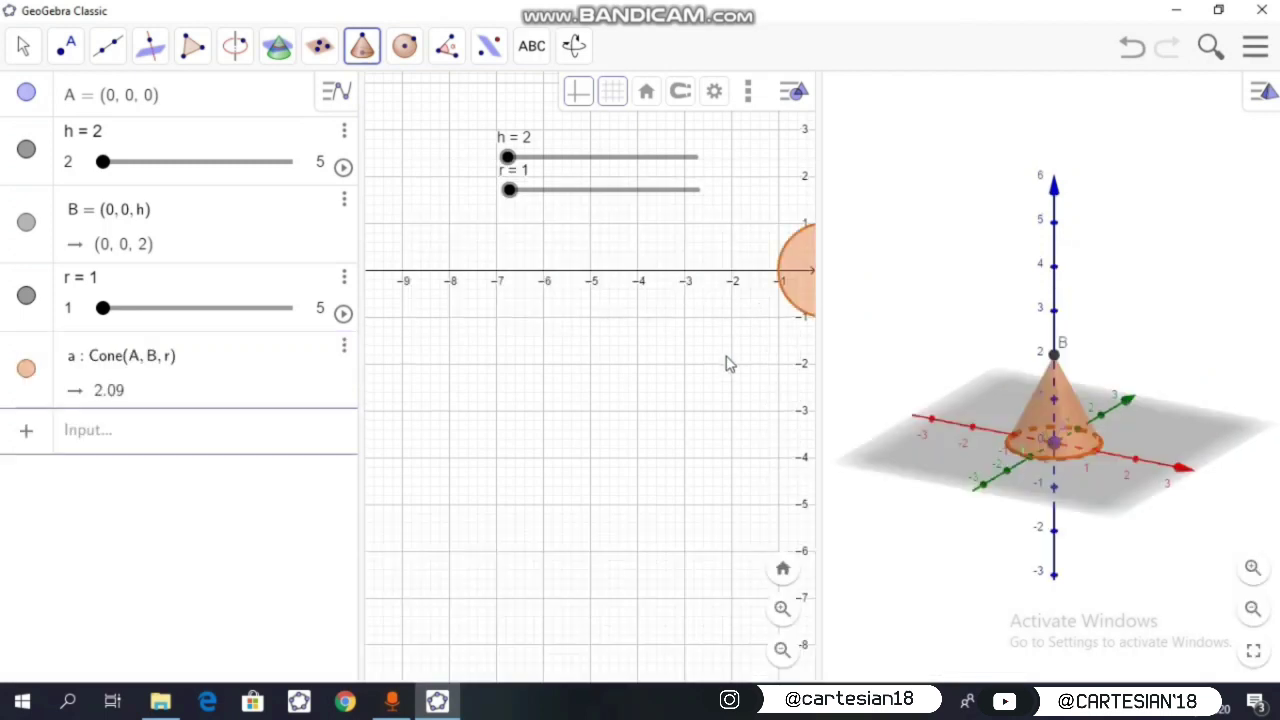
Set slider r to 1.6 and pan the 2D view until the cone's base circle is out of sight.
left_click_drag(511, 192, 540, 202)
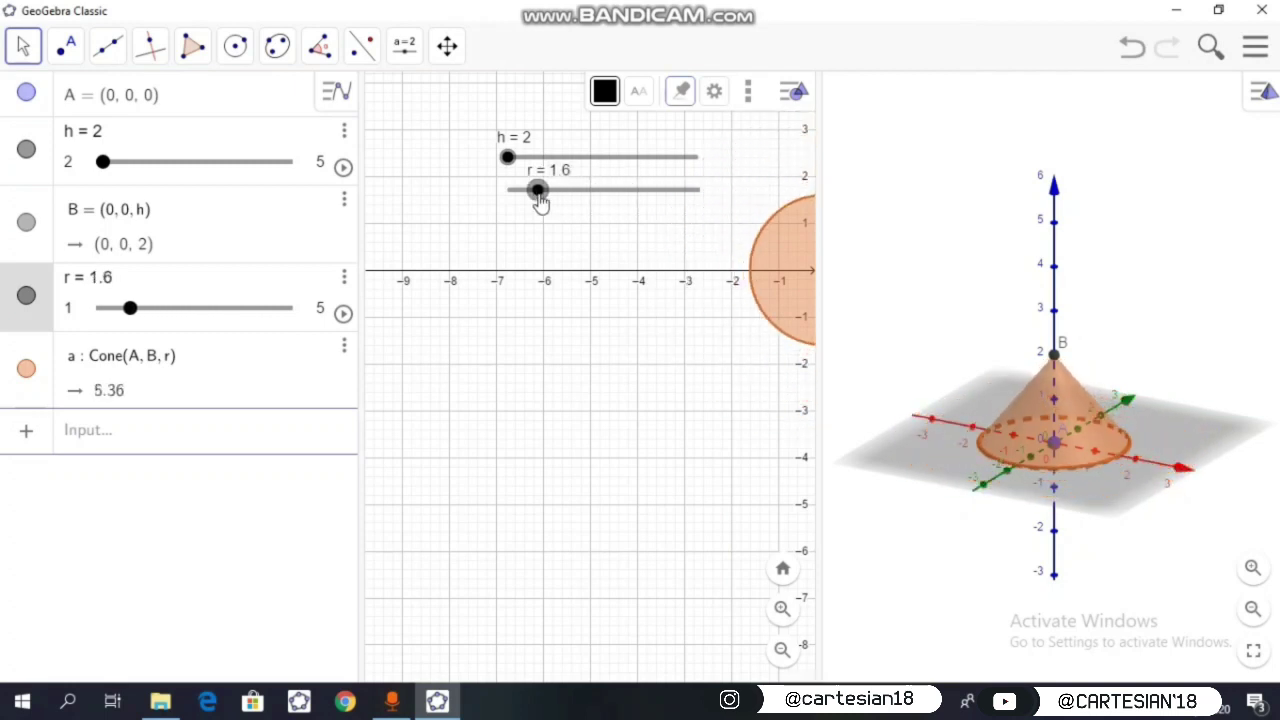
left_click_drag(489, 251, 740, 246)
left_click_drag(607, 246, 677, 235)
left_click_drag(611, 198, 607, 197)
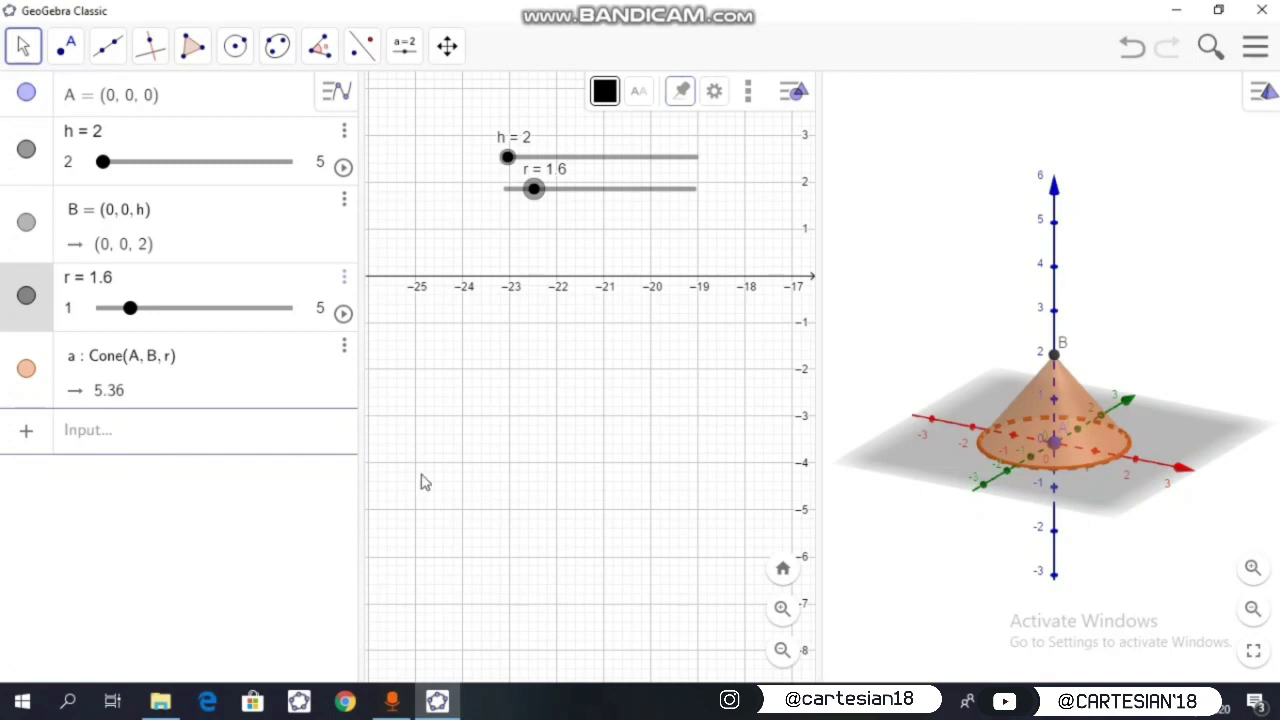
Rotate the 3D view to look at the cone straight from the front.
mouse_move(1034, 478)
left_mouse_down()
mouse_move(1034, 448)
mouse_move(1040, 515)
mouse_move(1063, 480)
mouse_move(997, 477)
mouse_move(989, 503)
mouse_move(1037, 508)
mouse_move(1041, 486)
left_mouse_up()
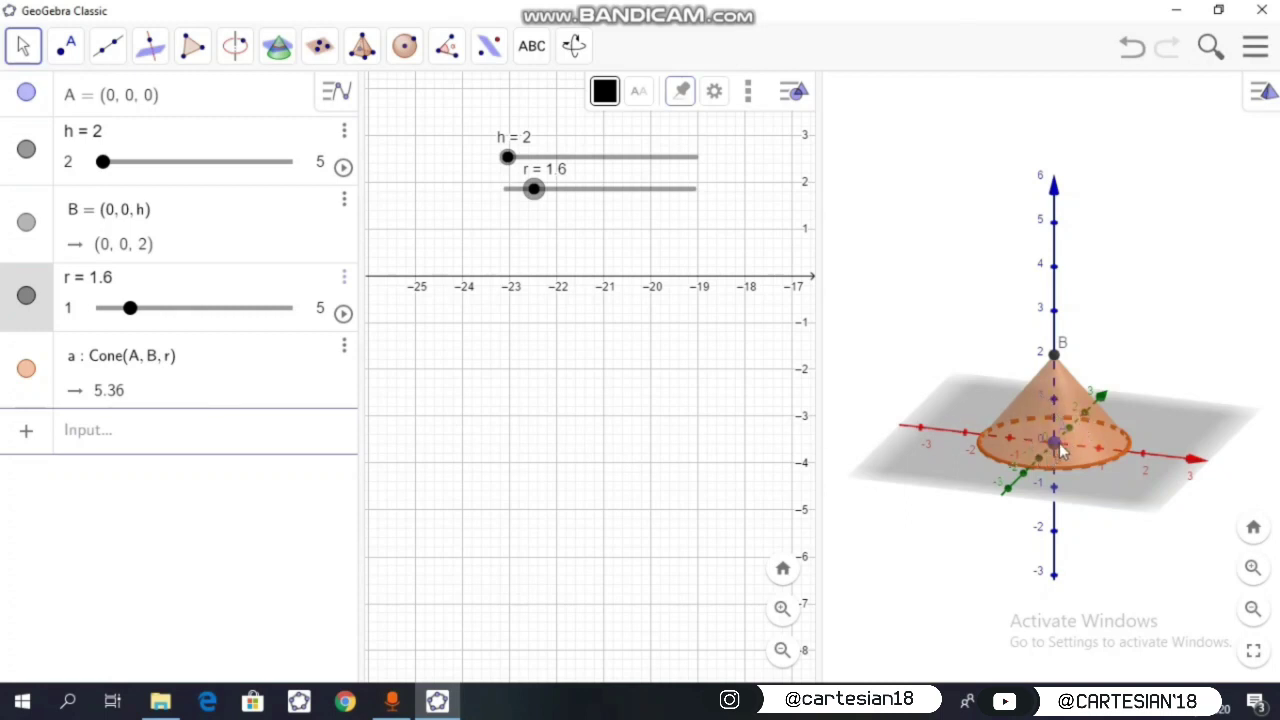
left_click_drag(1080, 523, 1095, 512)
left_click(1095, 511)
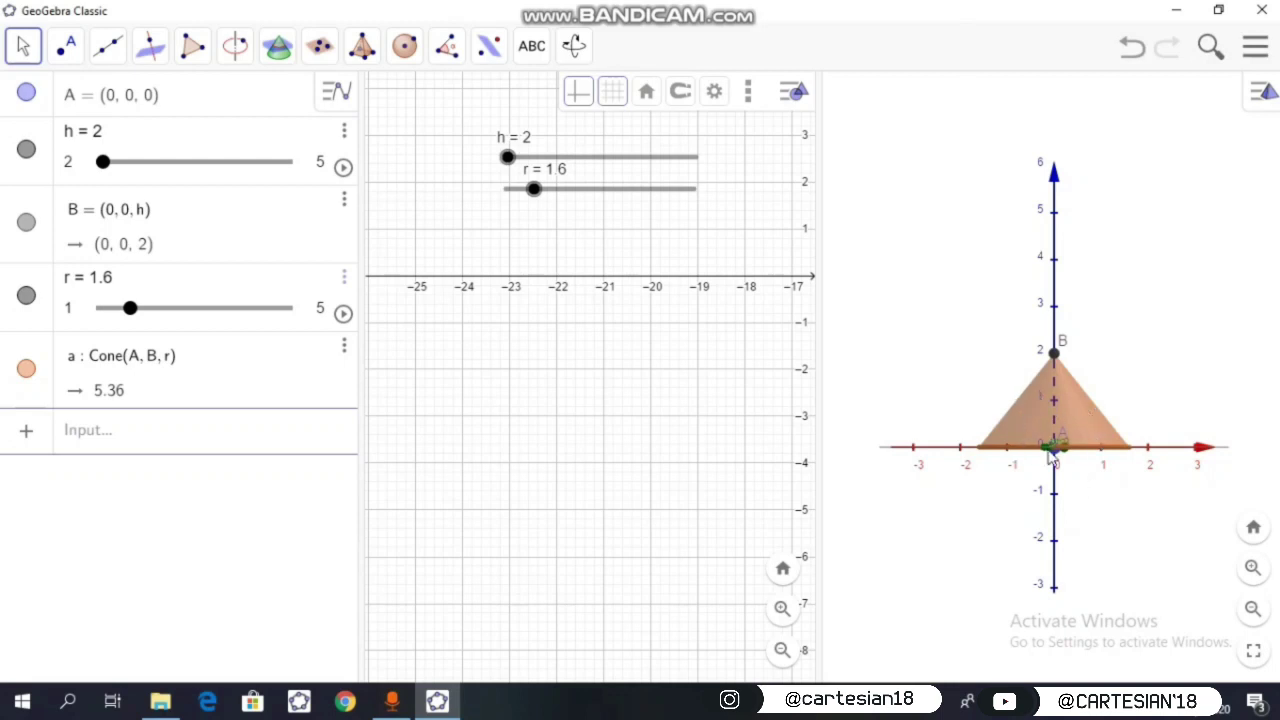
Create the incircle of the triangle with vertices (0, 0, h), (0, r, 0) and (0, -r, 0) inside the cone.
left_click_drag(1106, 494, 1085, 518)
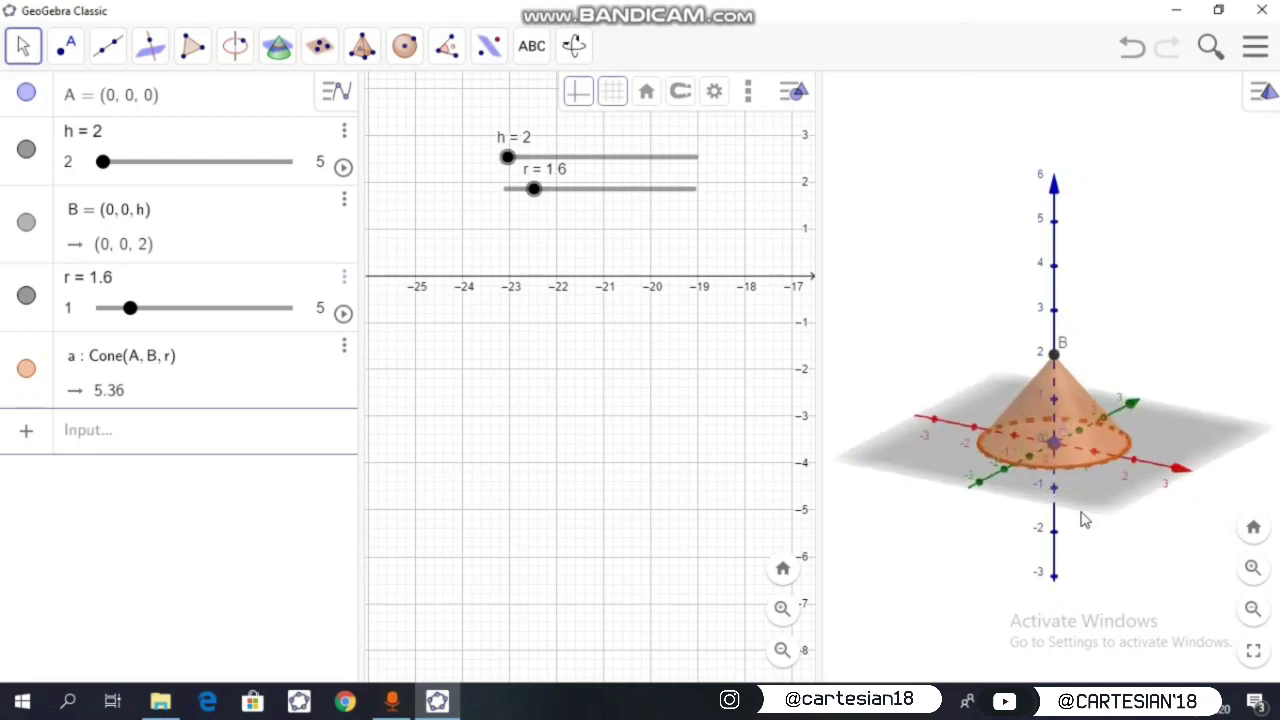
left_click(141, 442)
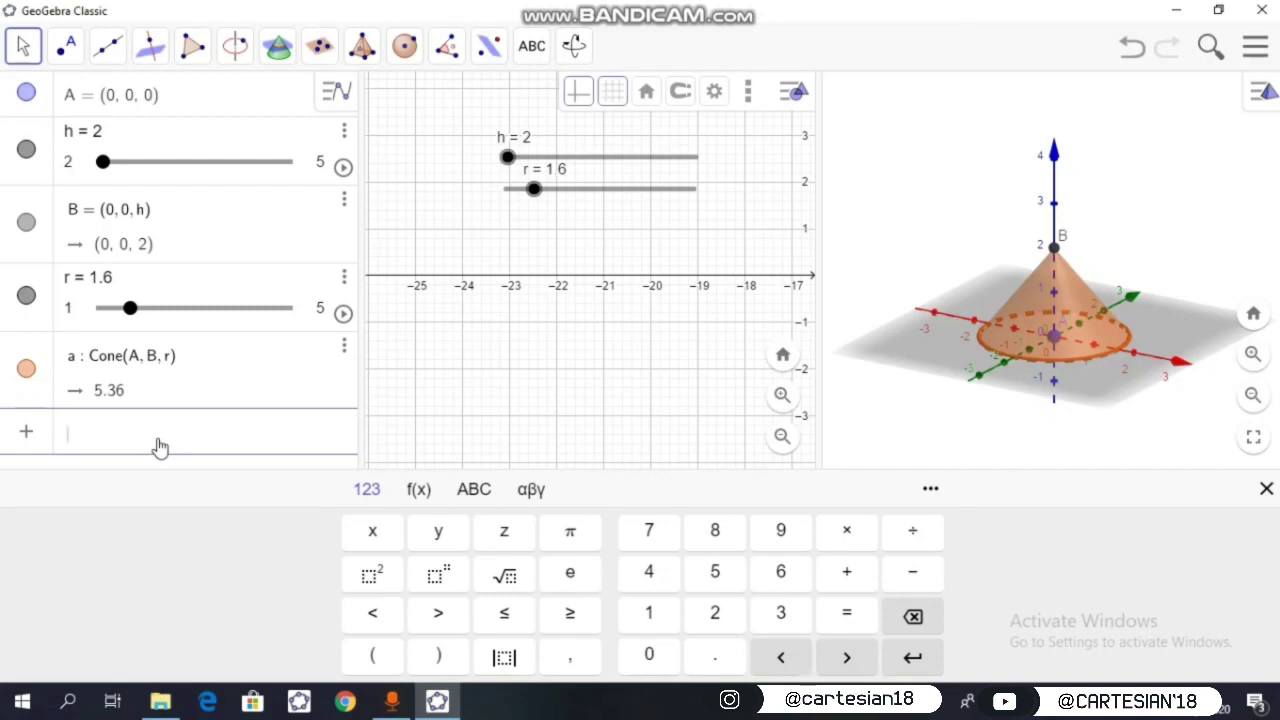
type("inc")
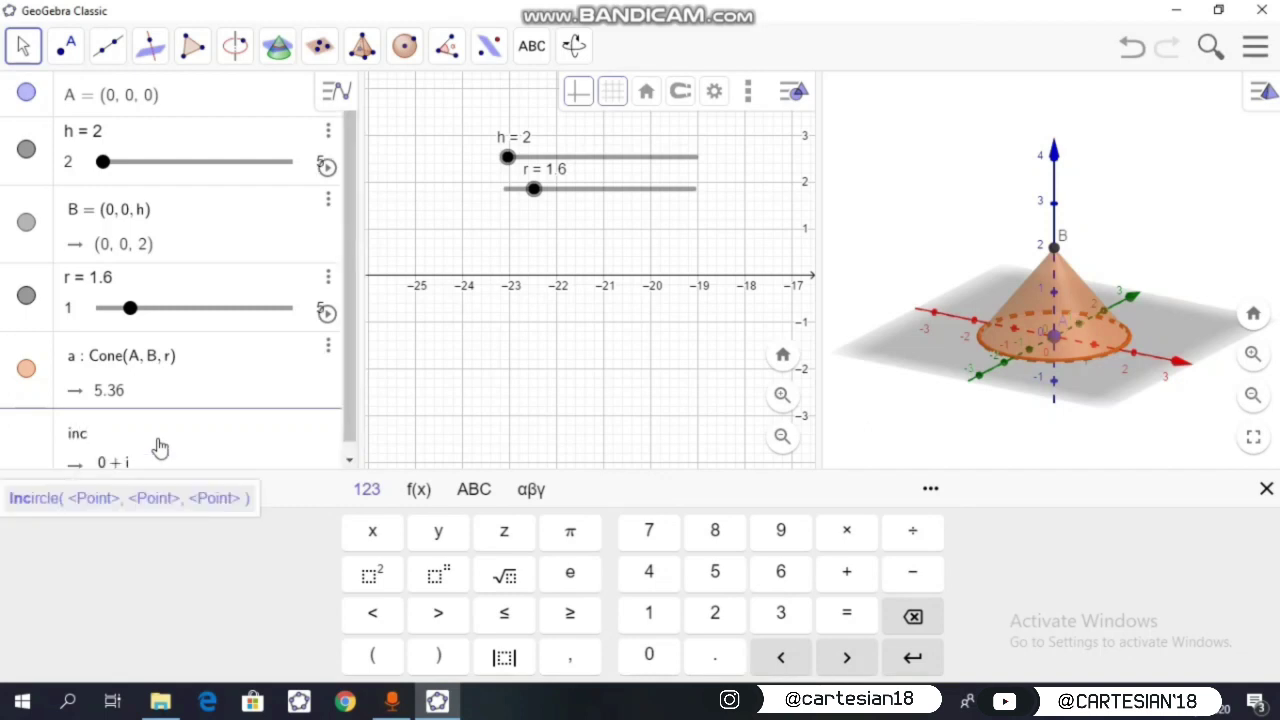
left_click(146, 503)
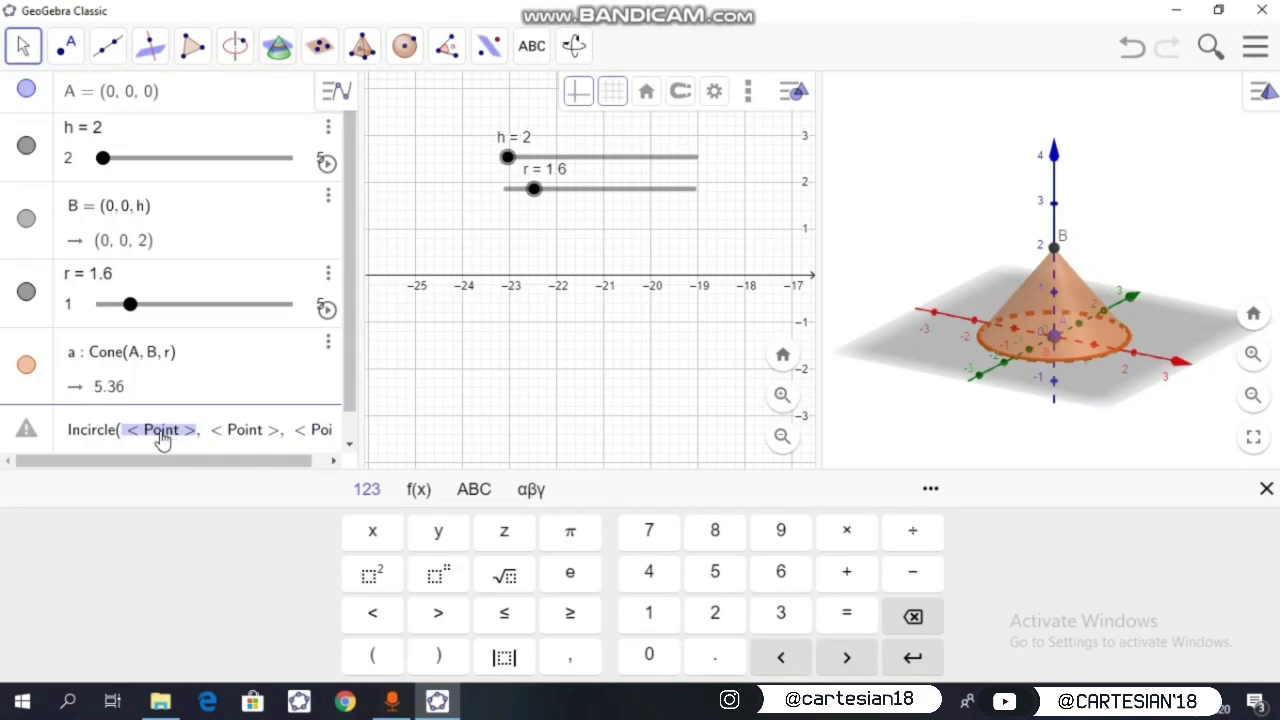
type("(0, 0, ")
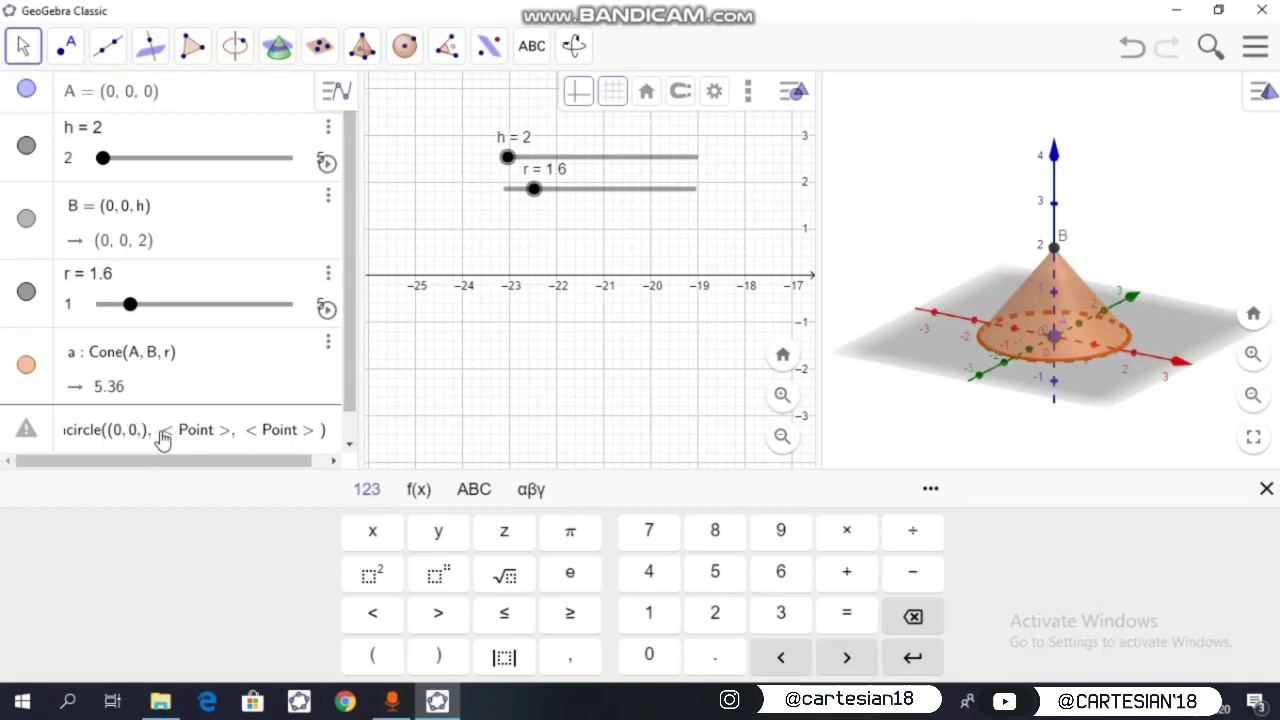
type("h")
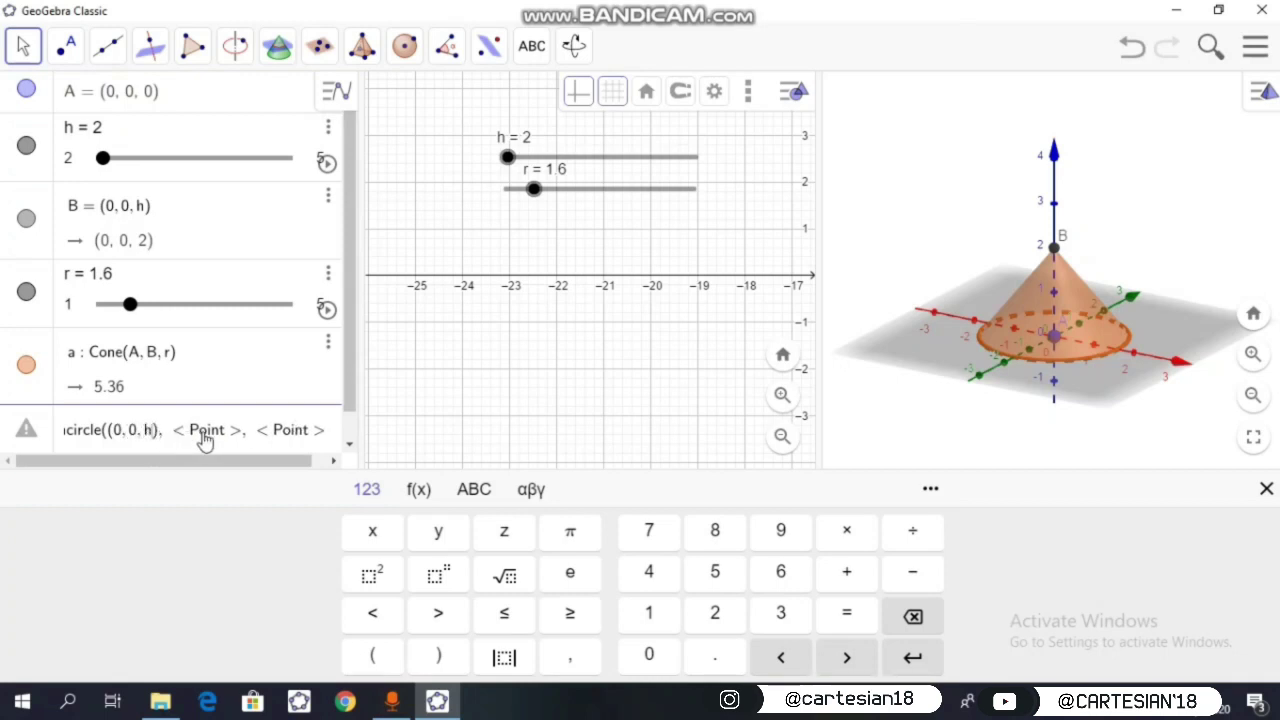
left_click(207, 438)
type("(0, ")
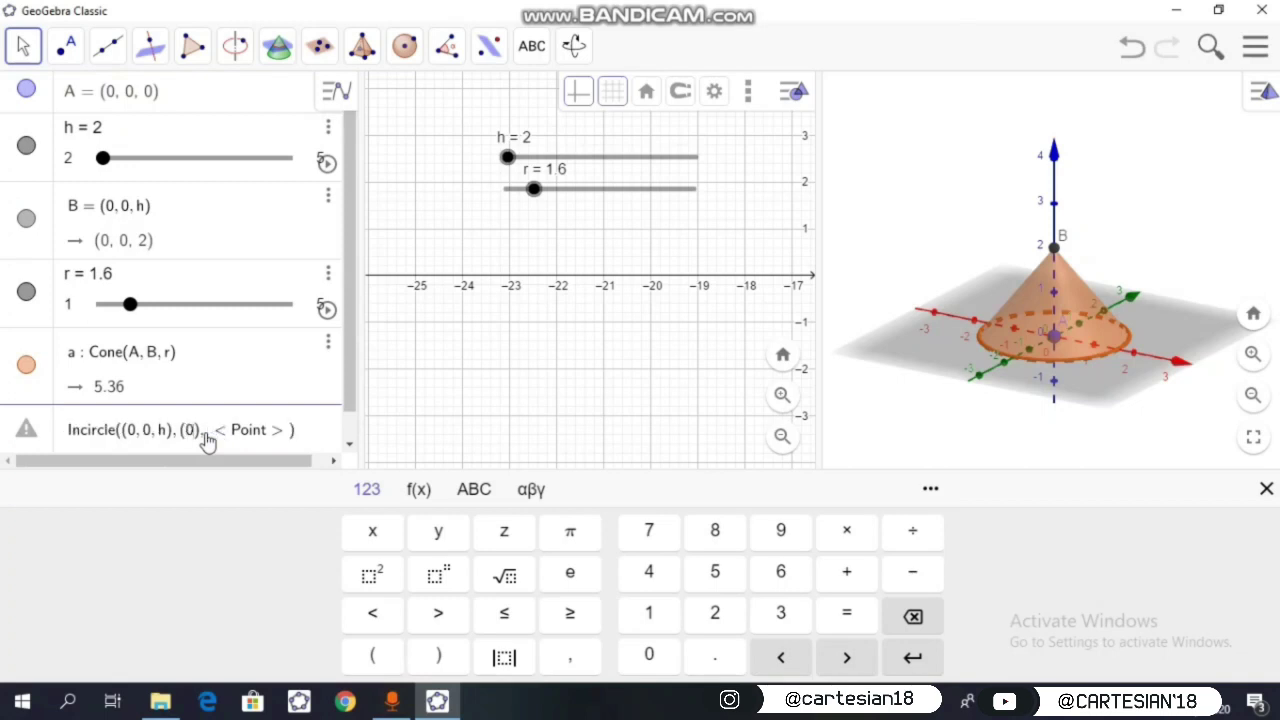
type("r, 0")
key("Tab")
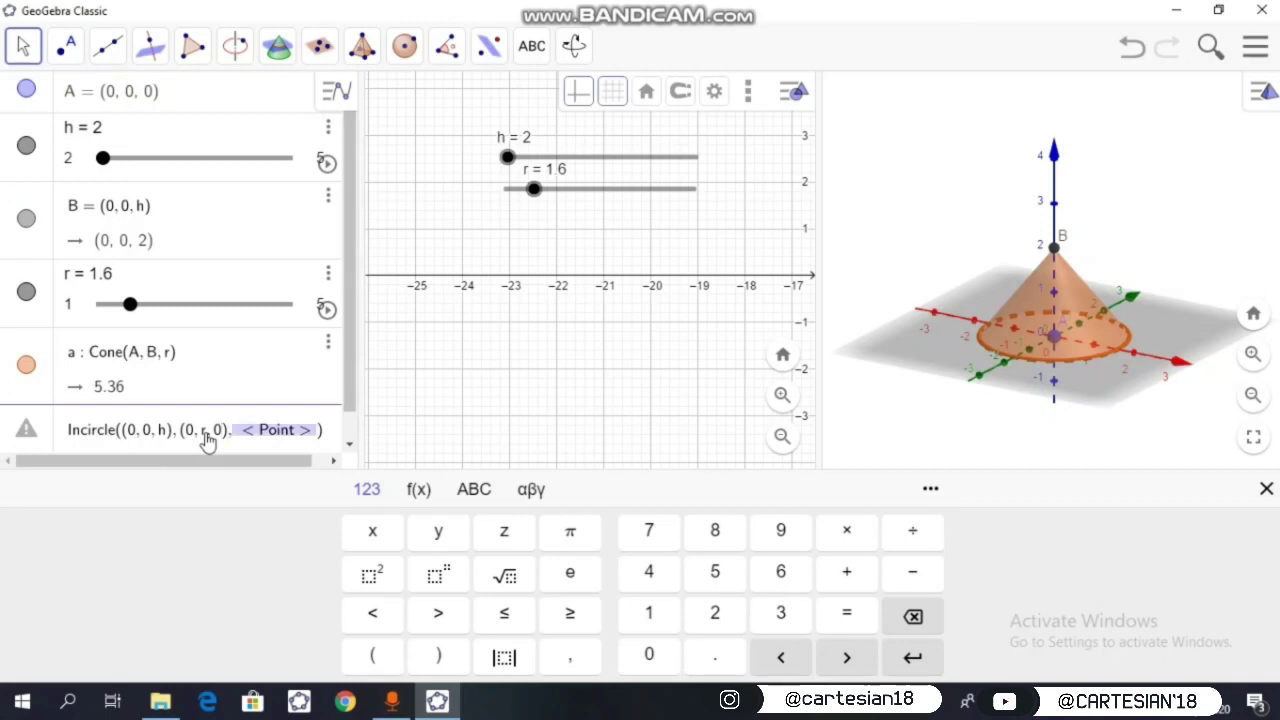
type("(0,")
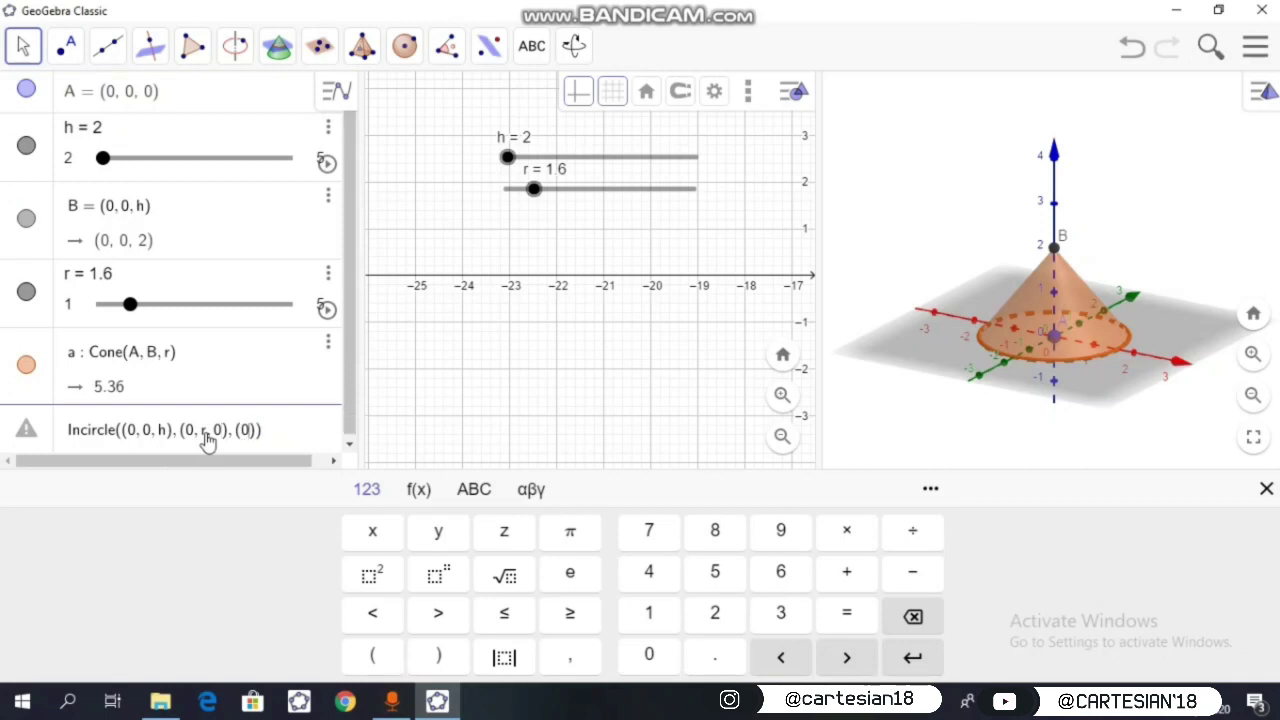
type("-")
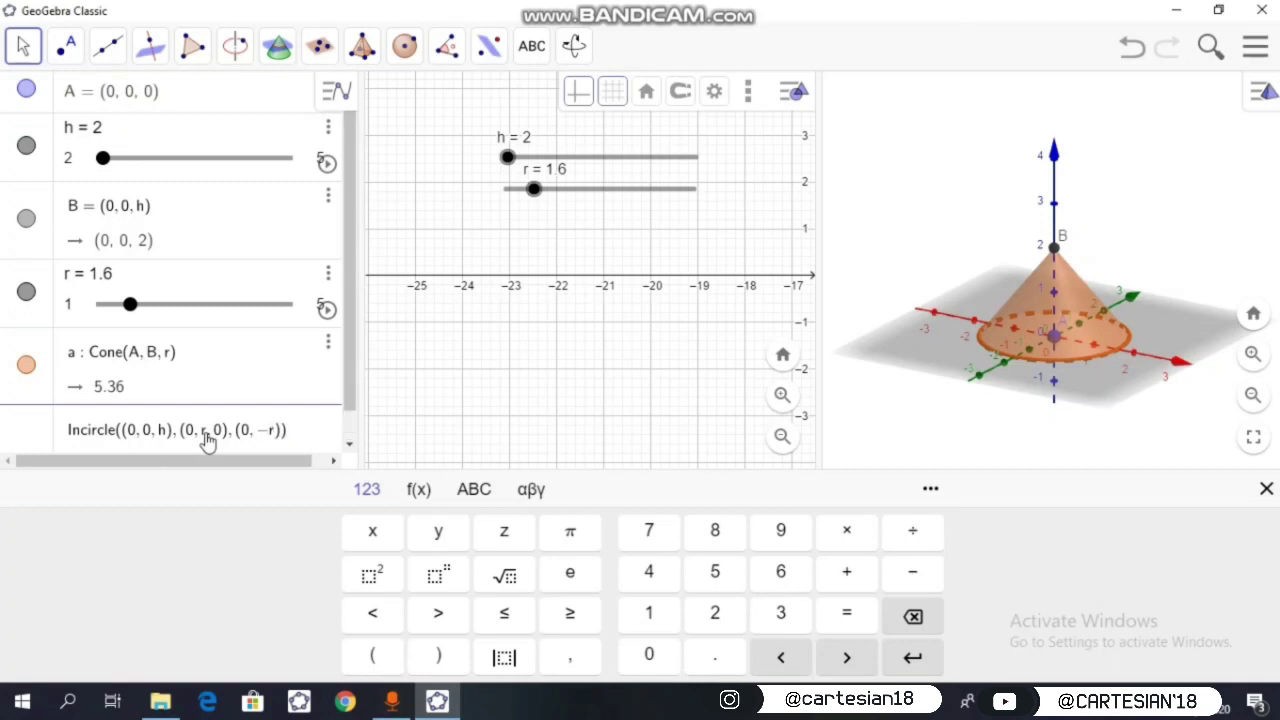
type("r,0")
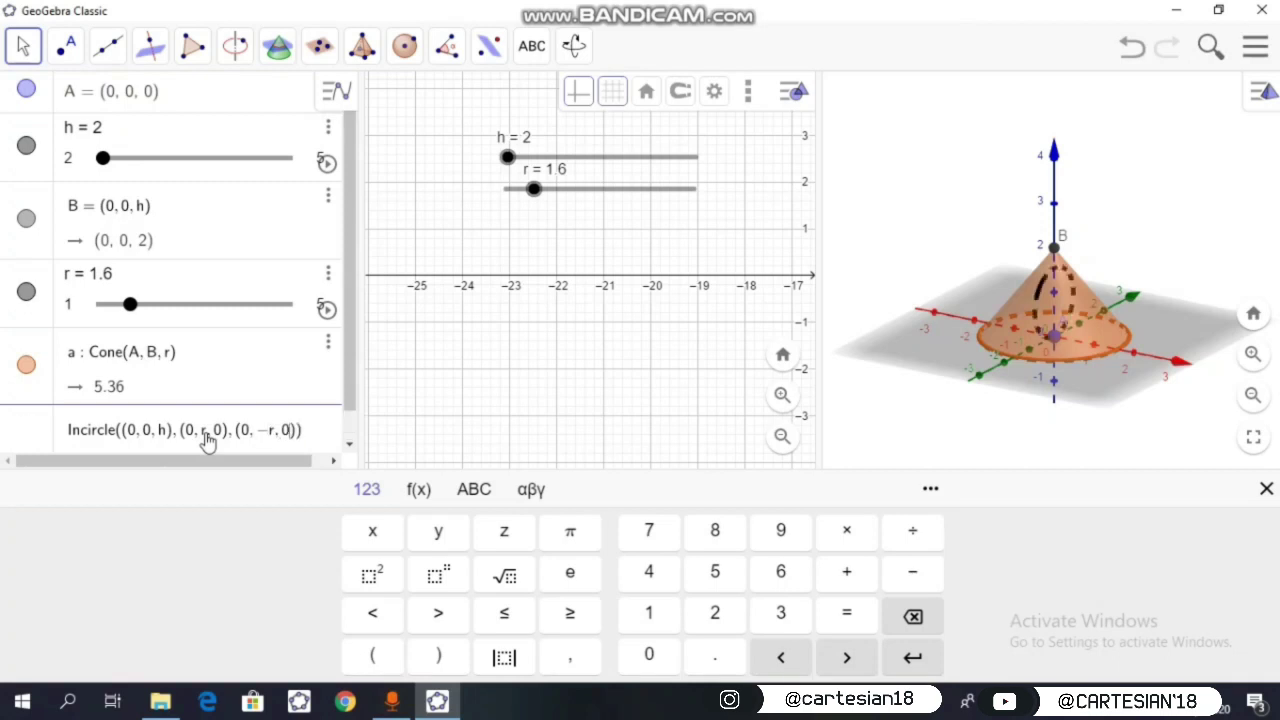
key("Return")
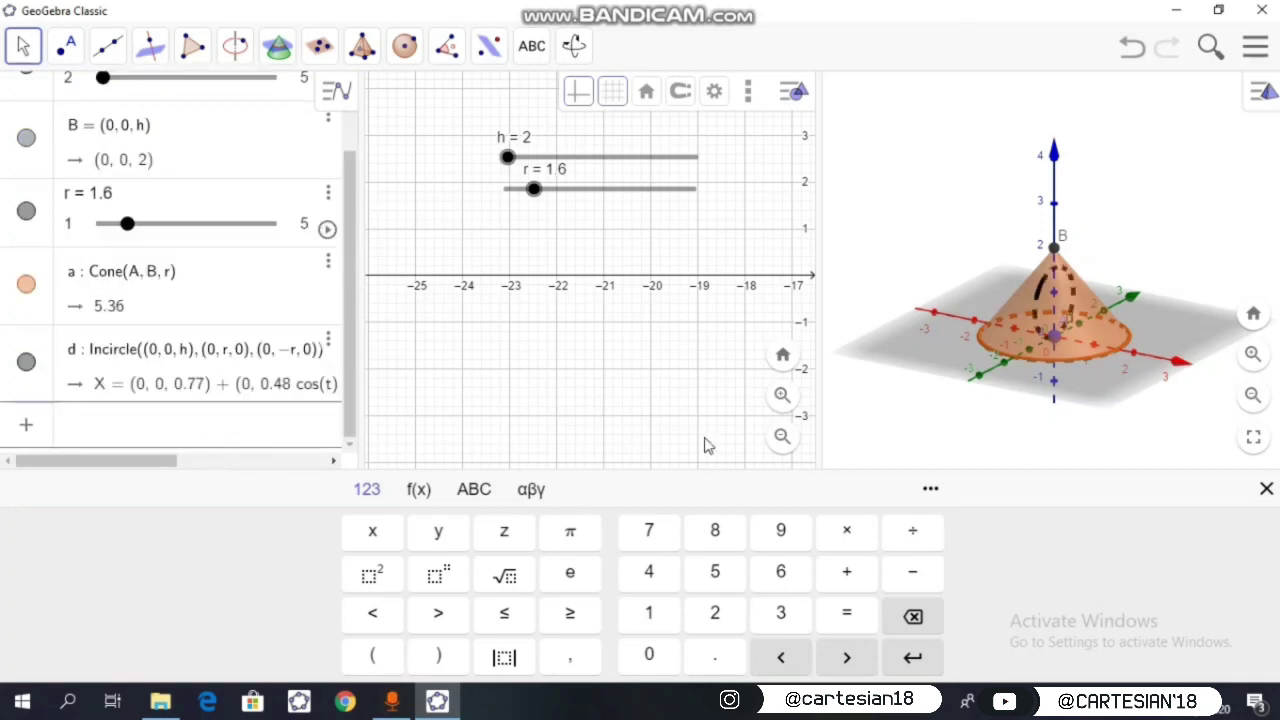
Define a value Rb as the radius of the incircle using the Radius command.
left_click_drag(1085, 430, 1075, 408)
left_click_drag(1106, 478, 1045, 490)
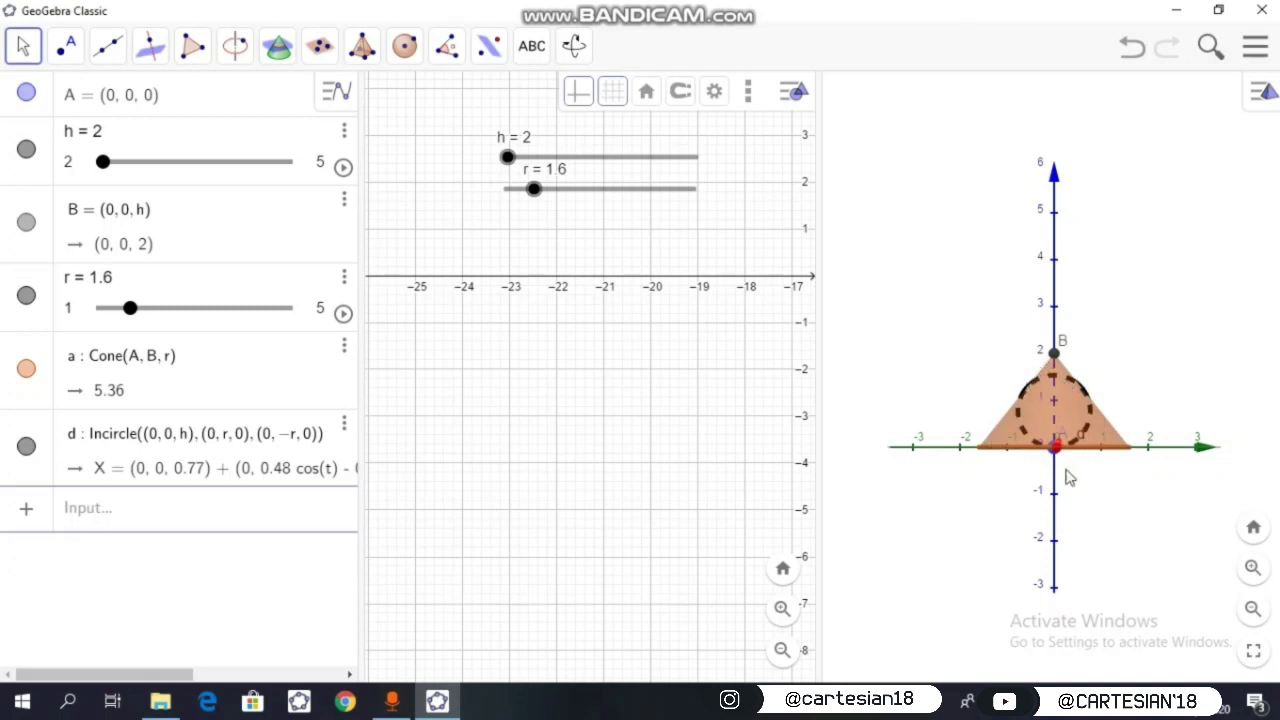
left_click_drag(1076, 478, 970, 515)
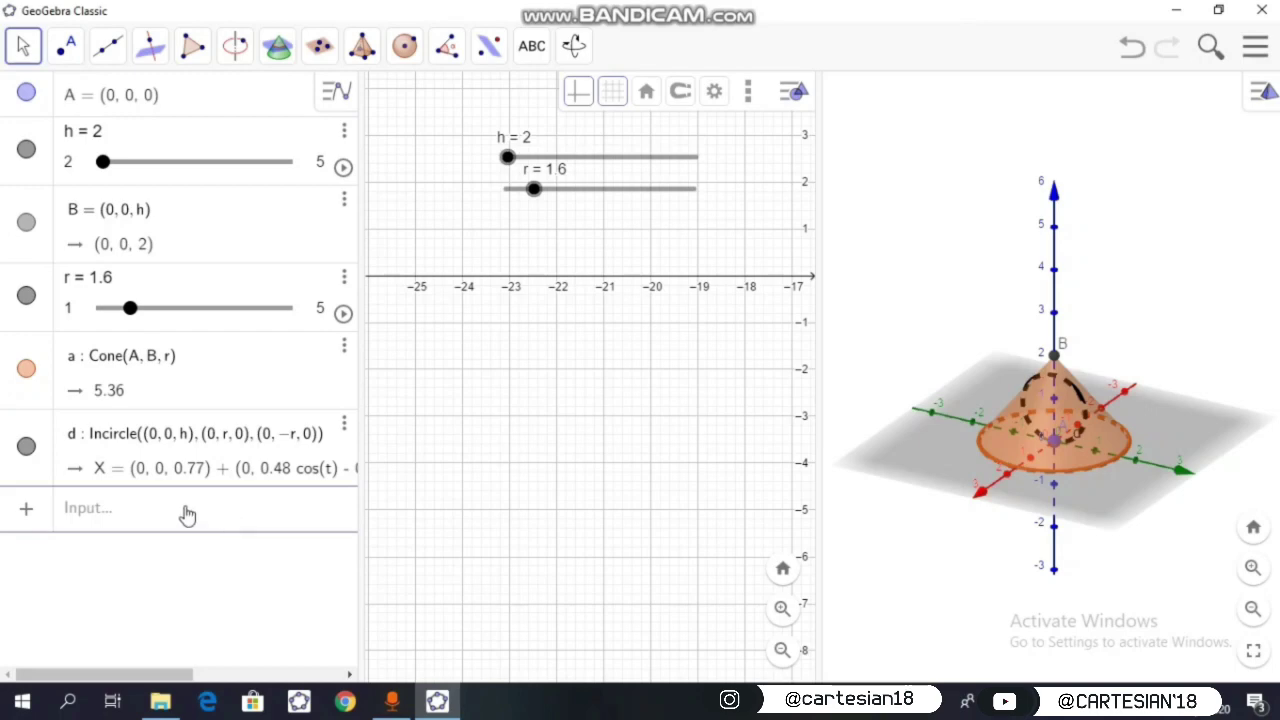
left_click(120, 508)
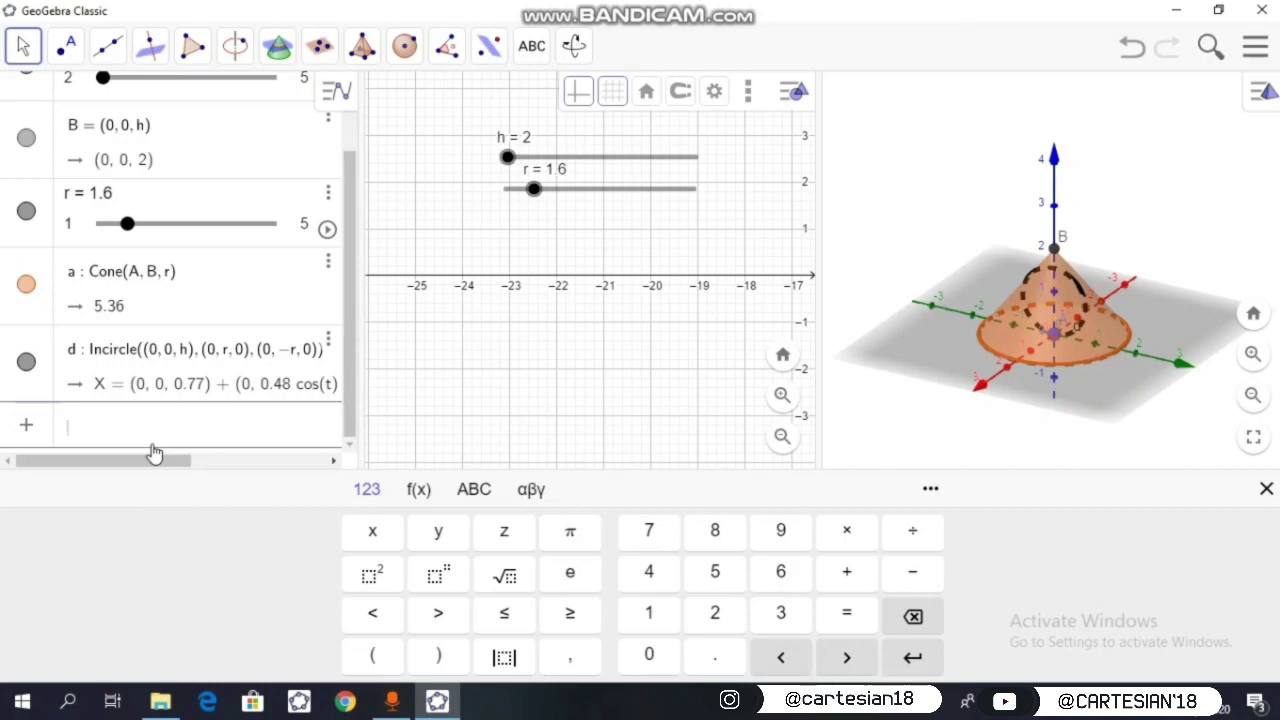
type("Rb = radi")
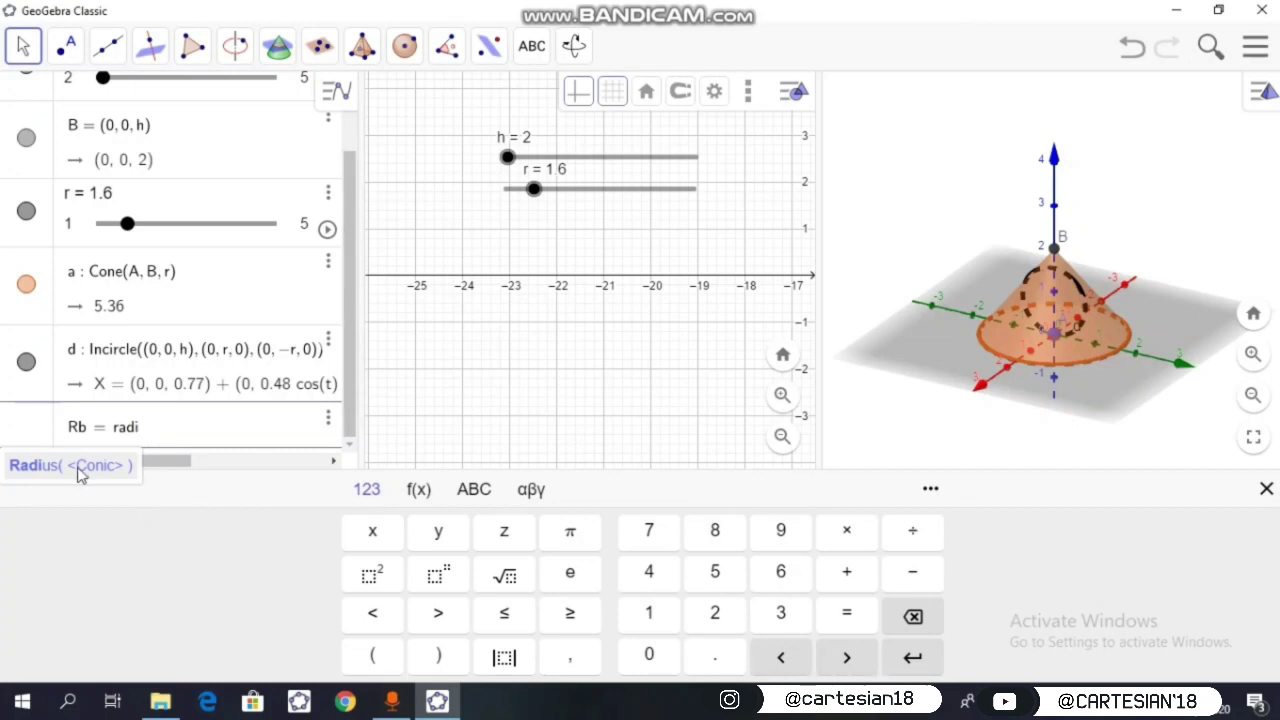
left_click(78, 465)
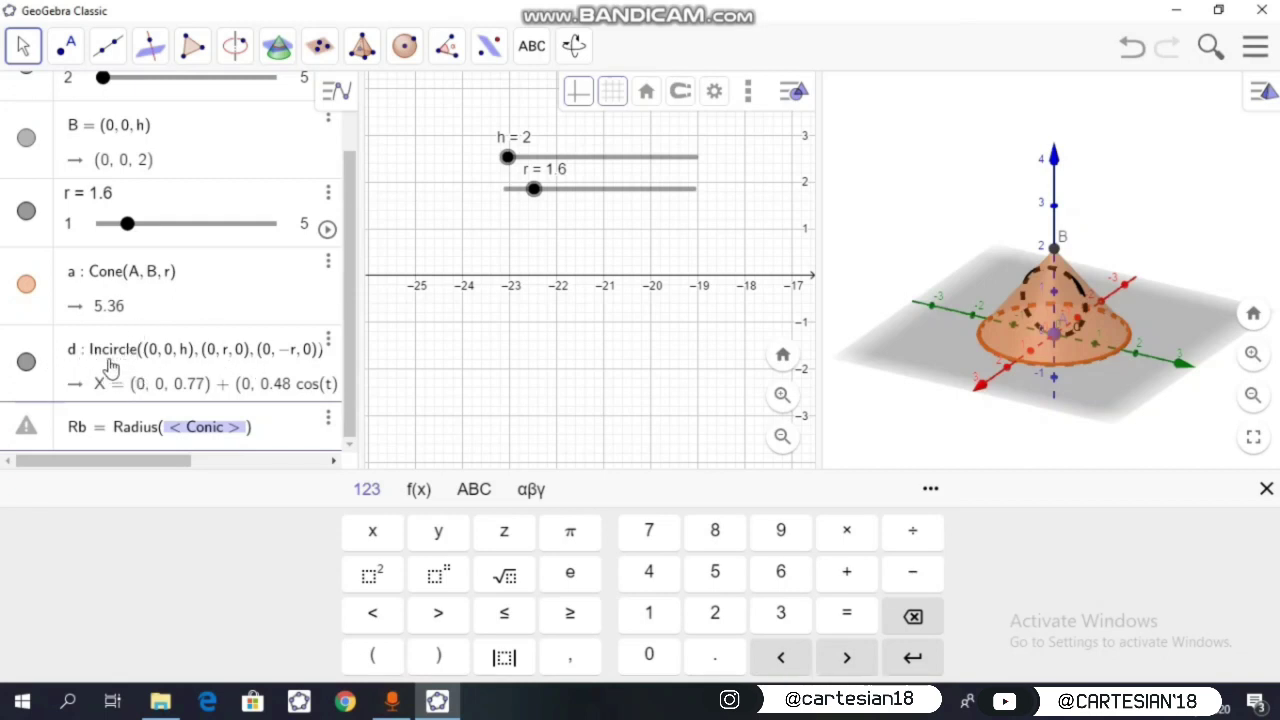
left_click(100, 393)
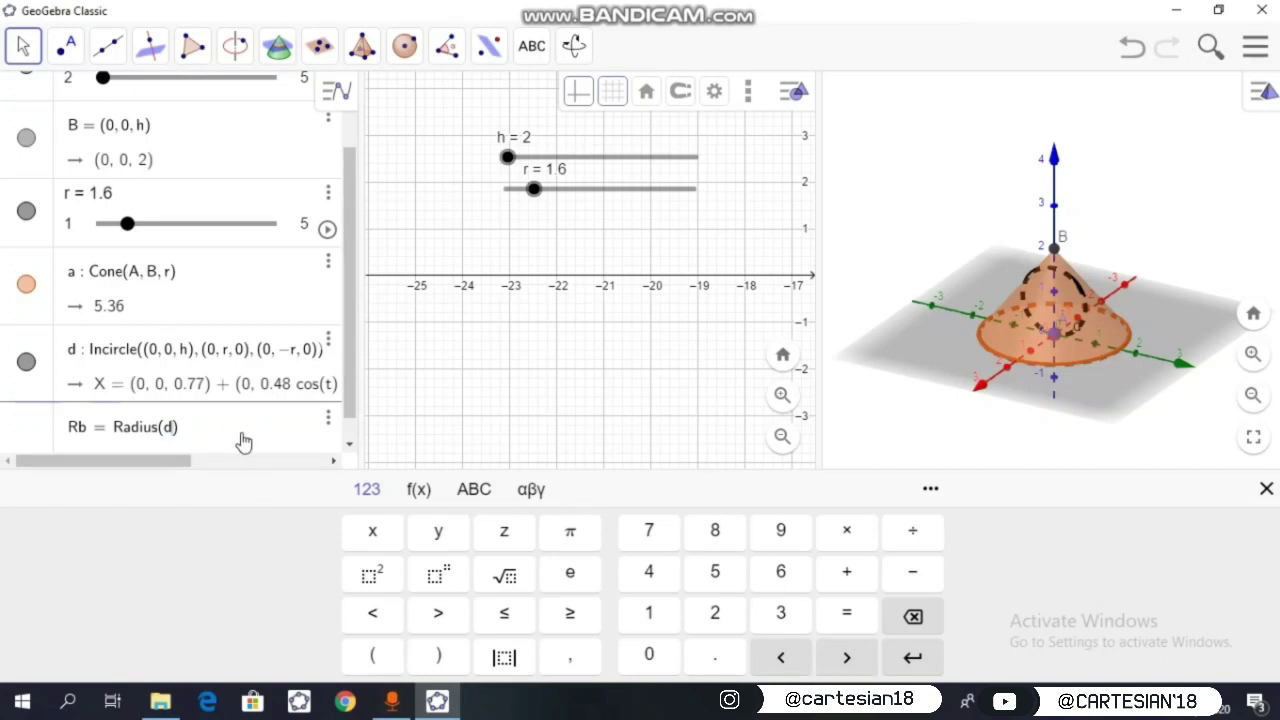
key("Return")
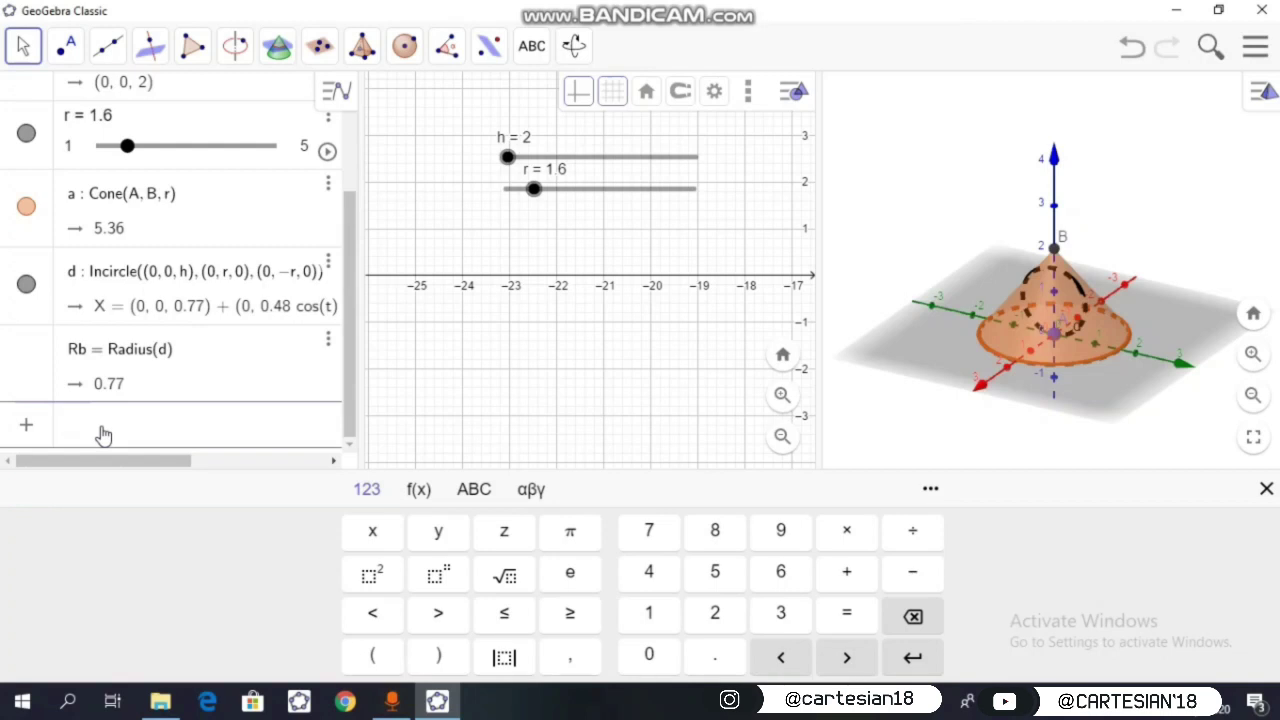
Create a sphere inside the cone with centre (0, 0, Rb) and radius Rb.
type("sph")
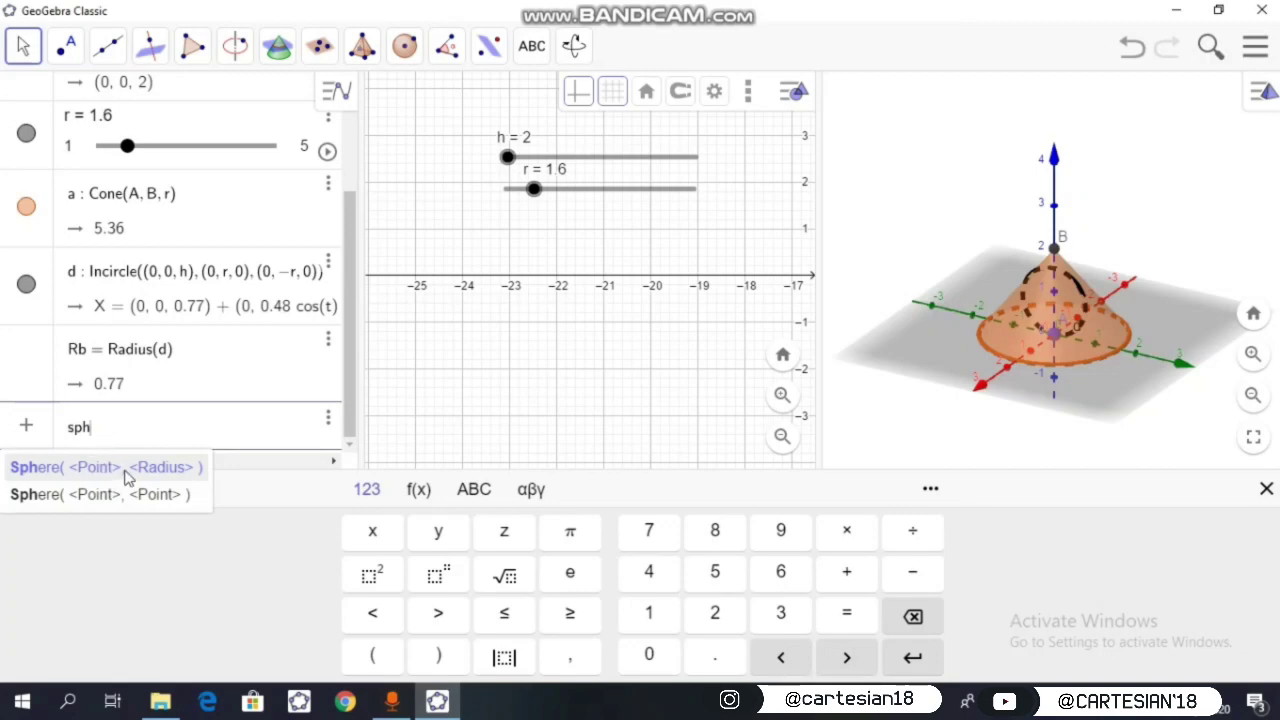
left_click(126, 467)
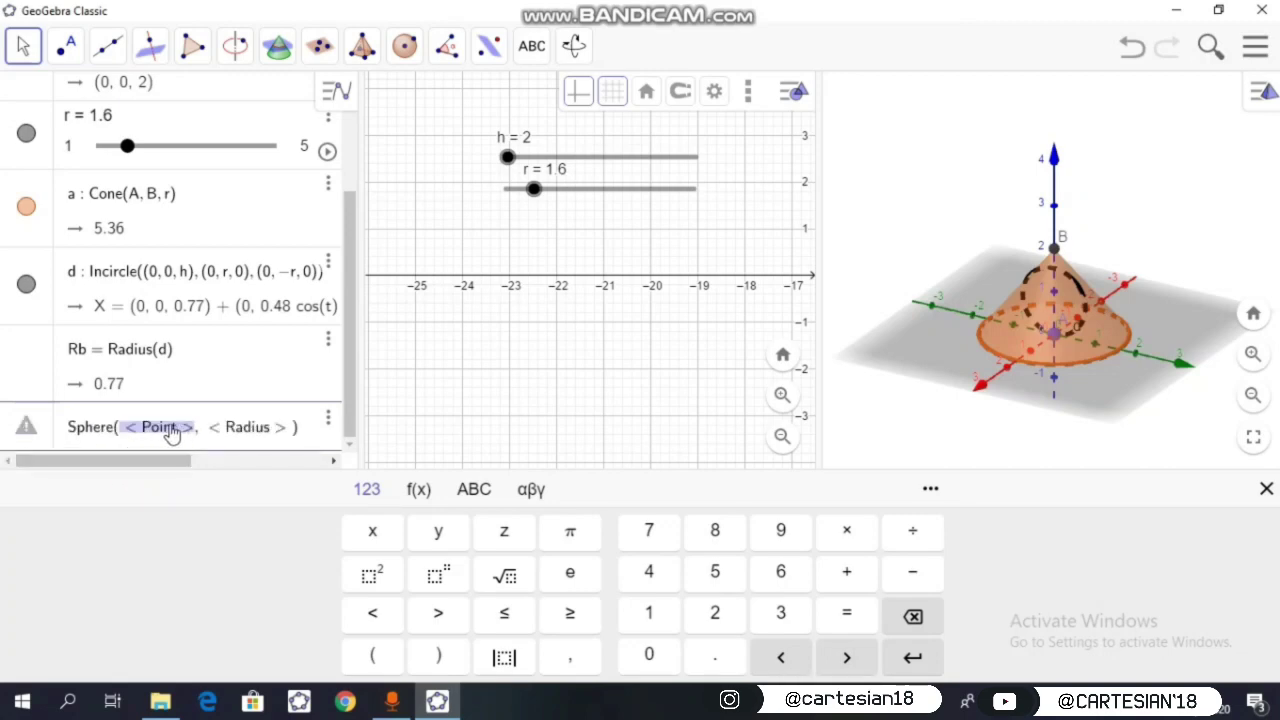
type("(")
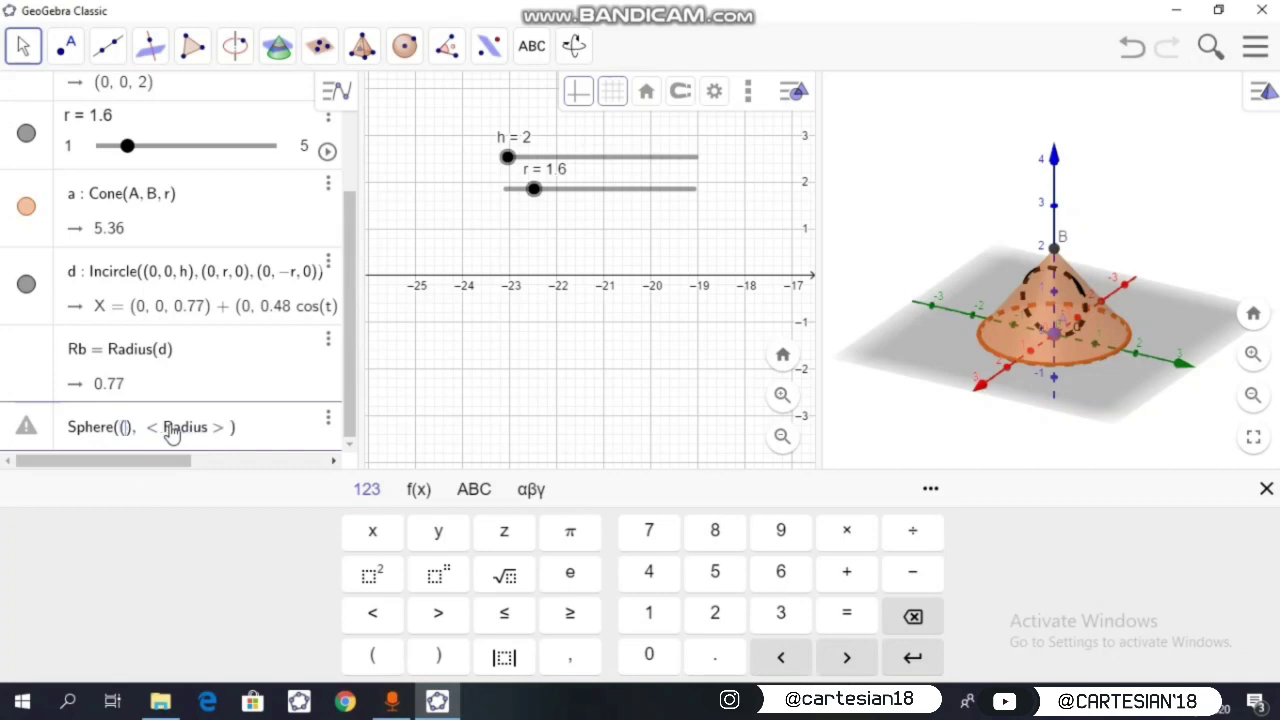
type("0, 0, ")
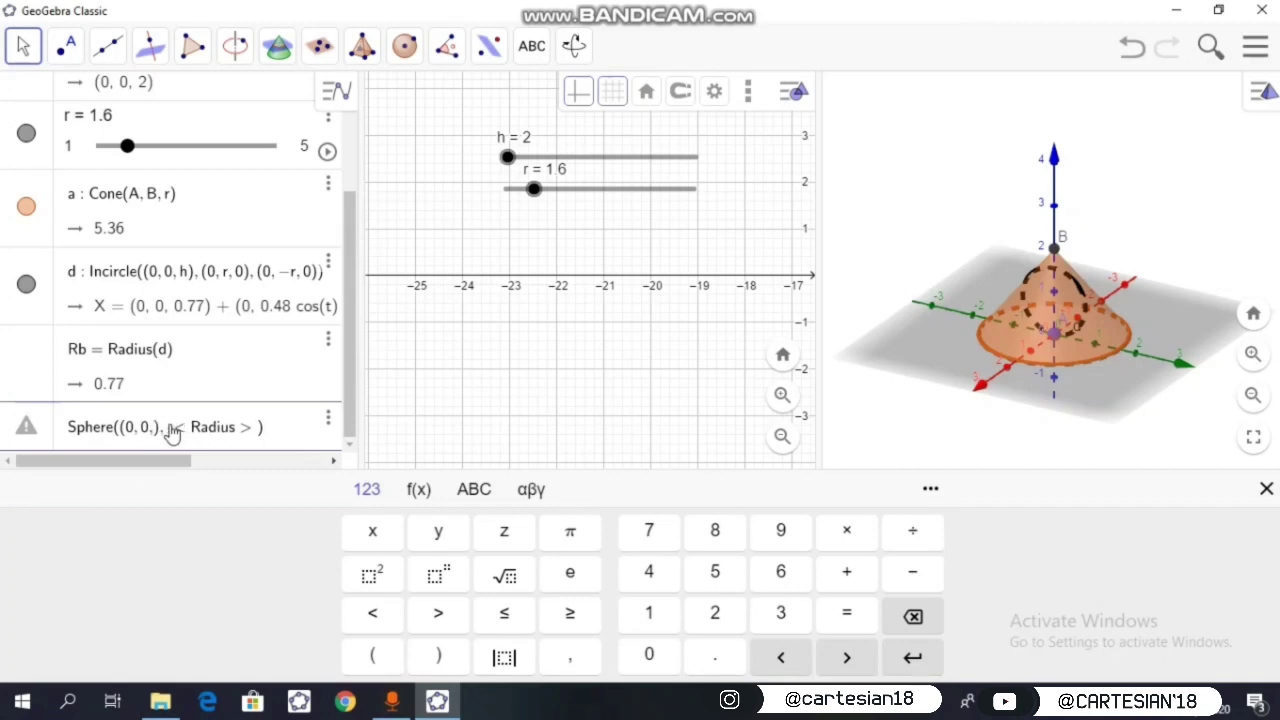
type("Rb")
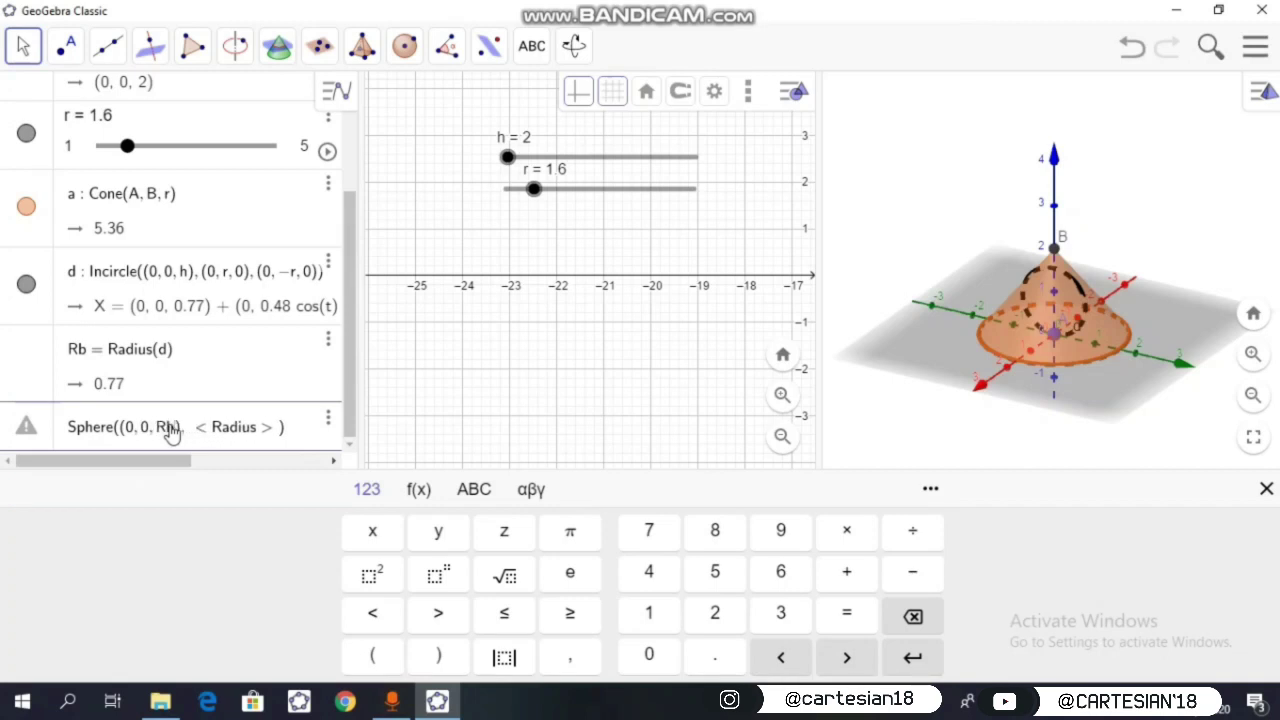
key("Tab")
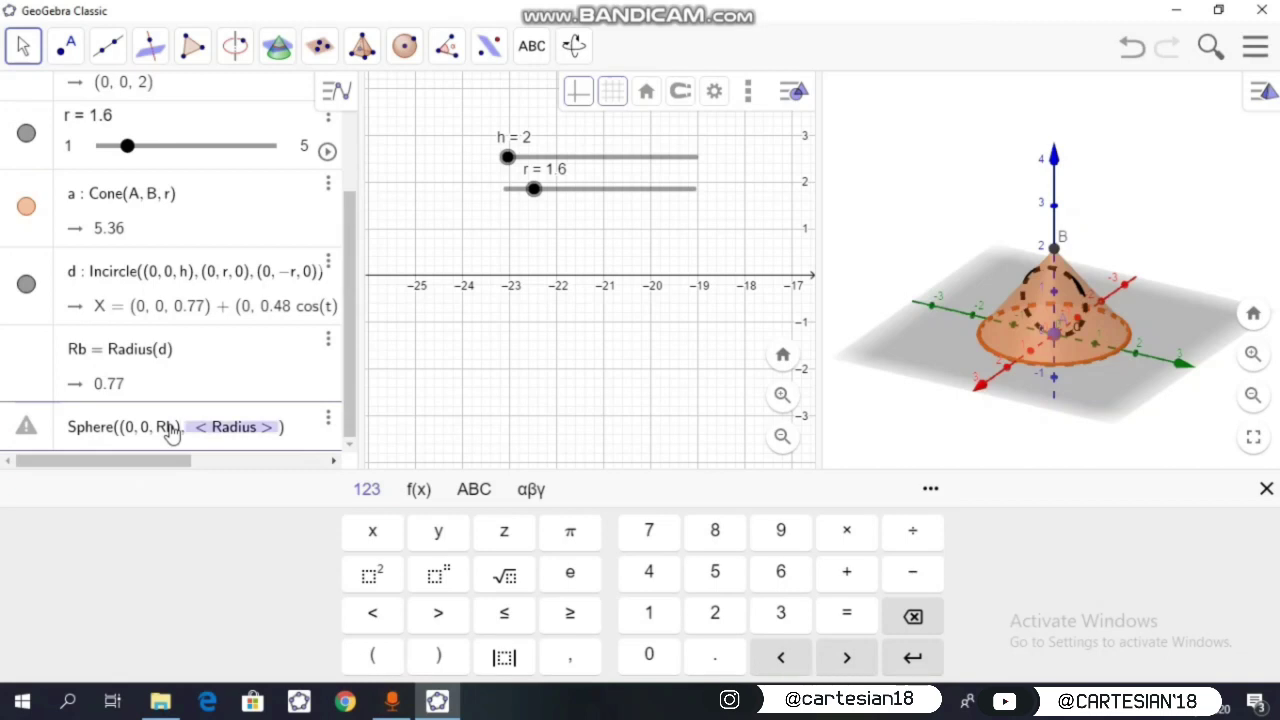
type("Rb")
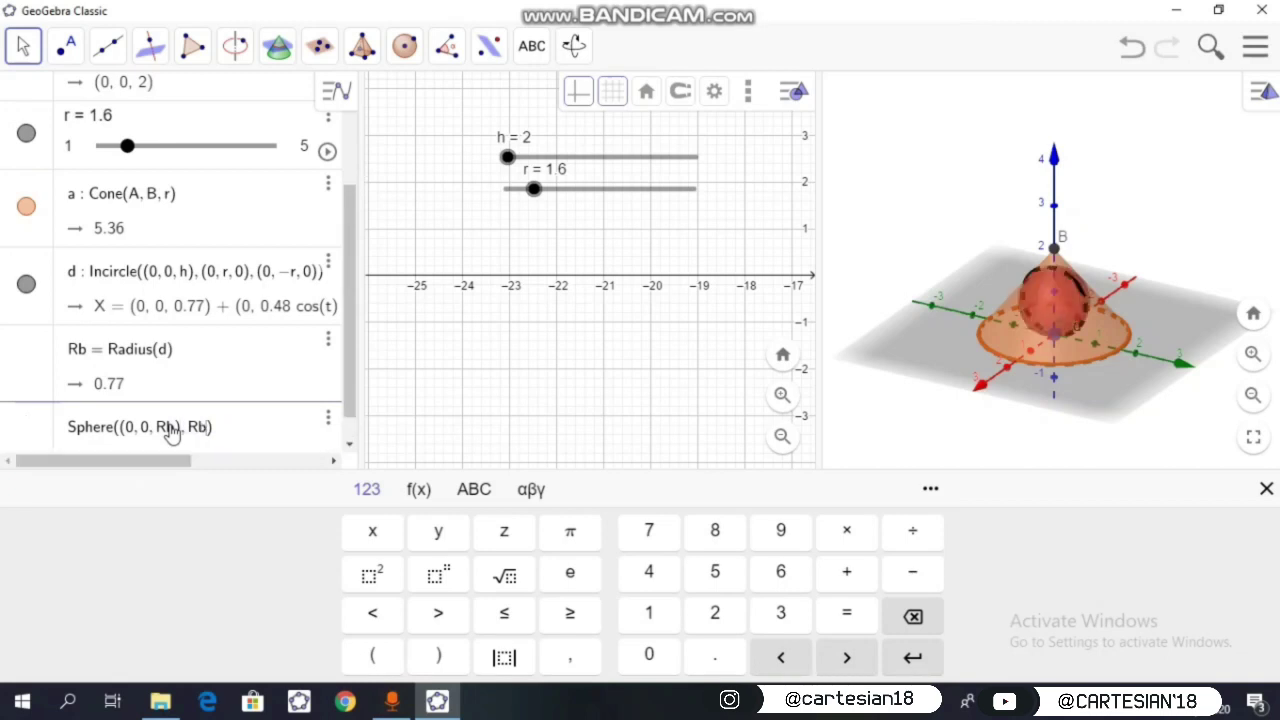
key("Return")
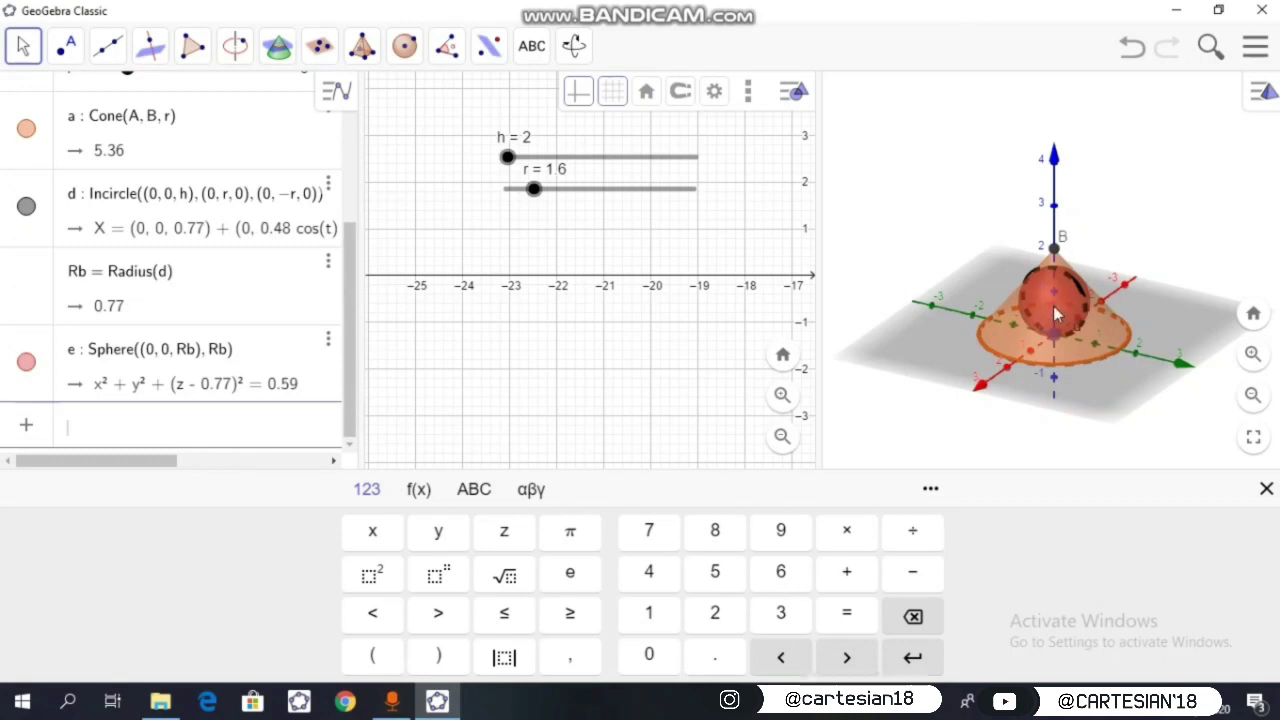
Define the cone's volume Vk as 1/3 π r² h.
left_click_drag(1097, 354, 977, 426)
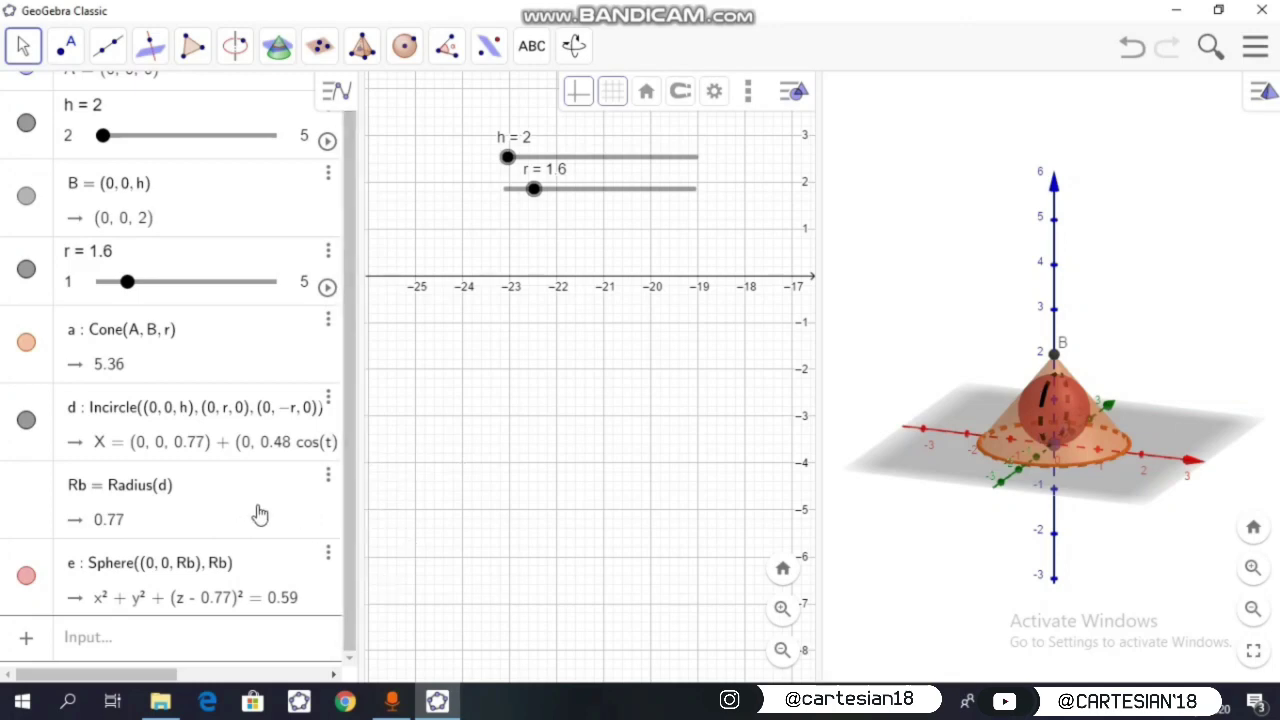
left_click(106, 641)
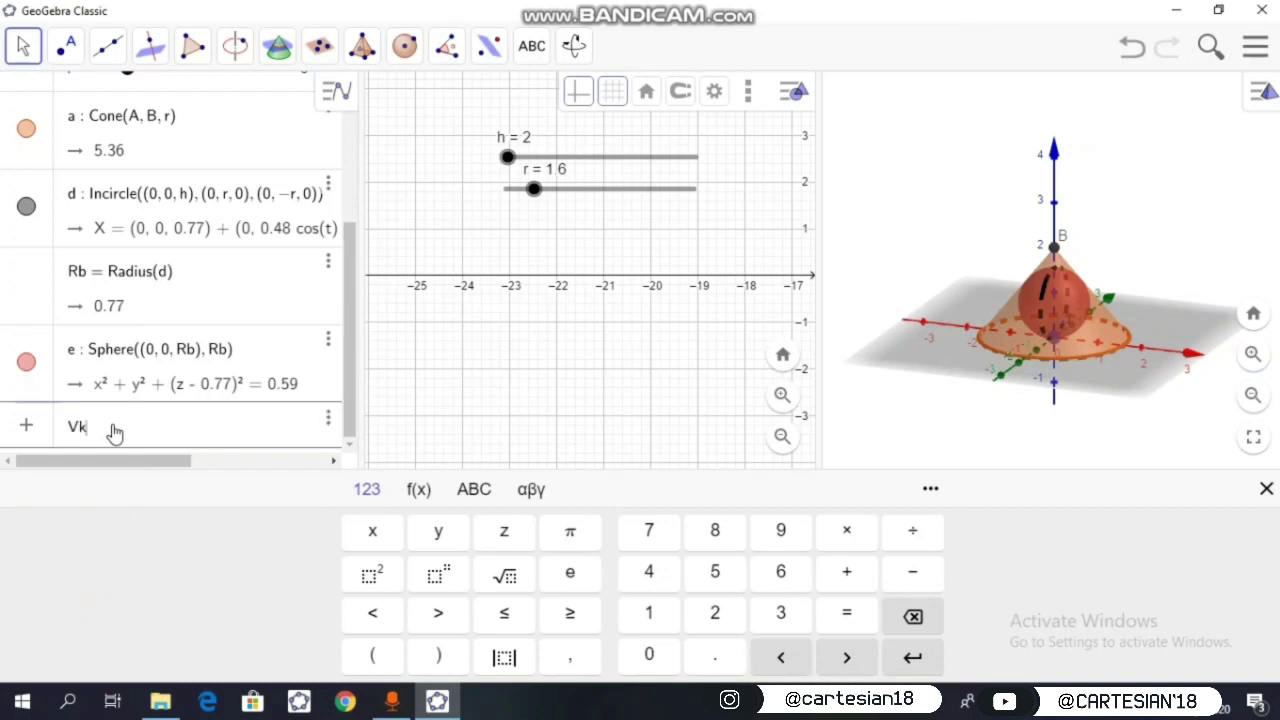
type("= 1/3")
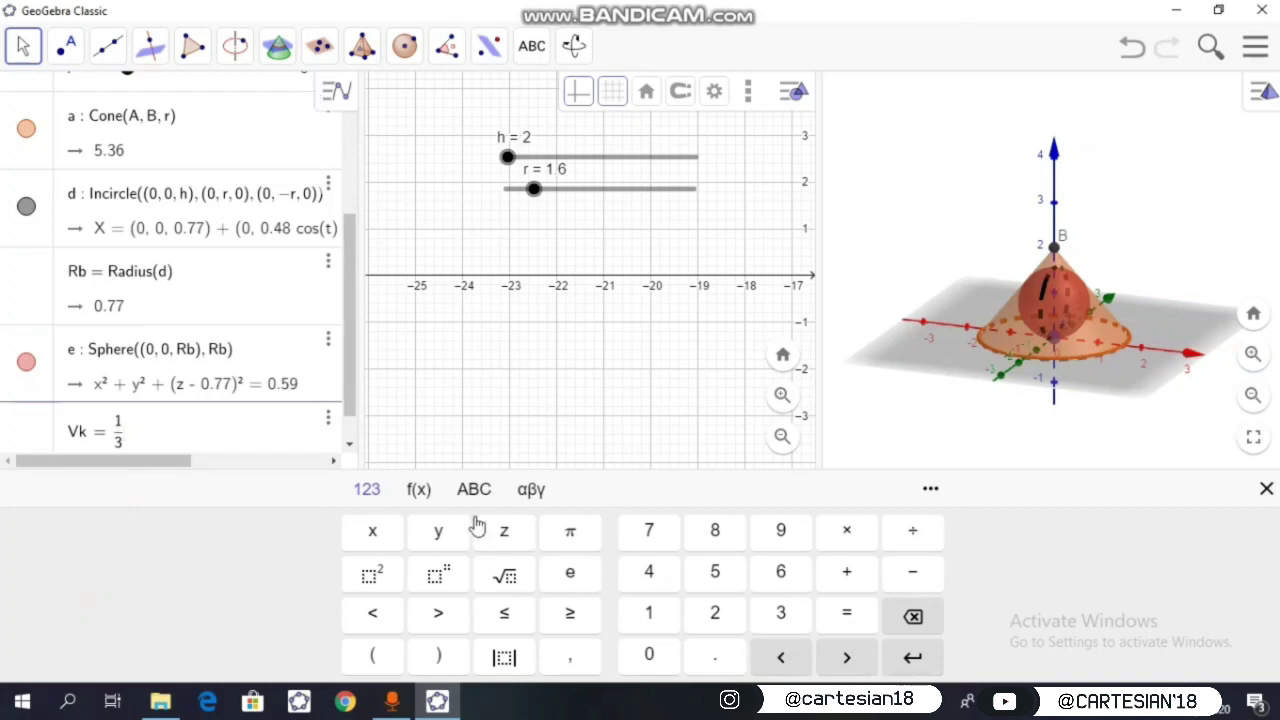
left_click(563, 535)
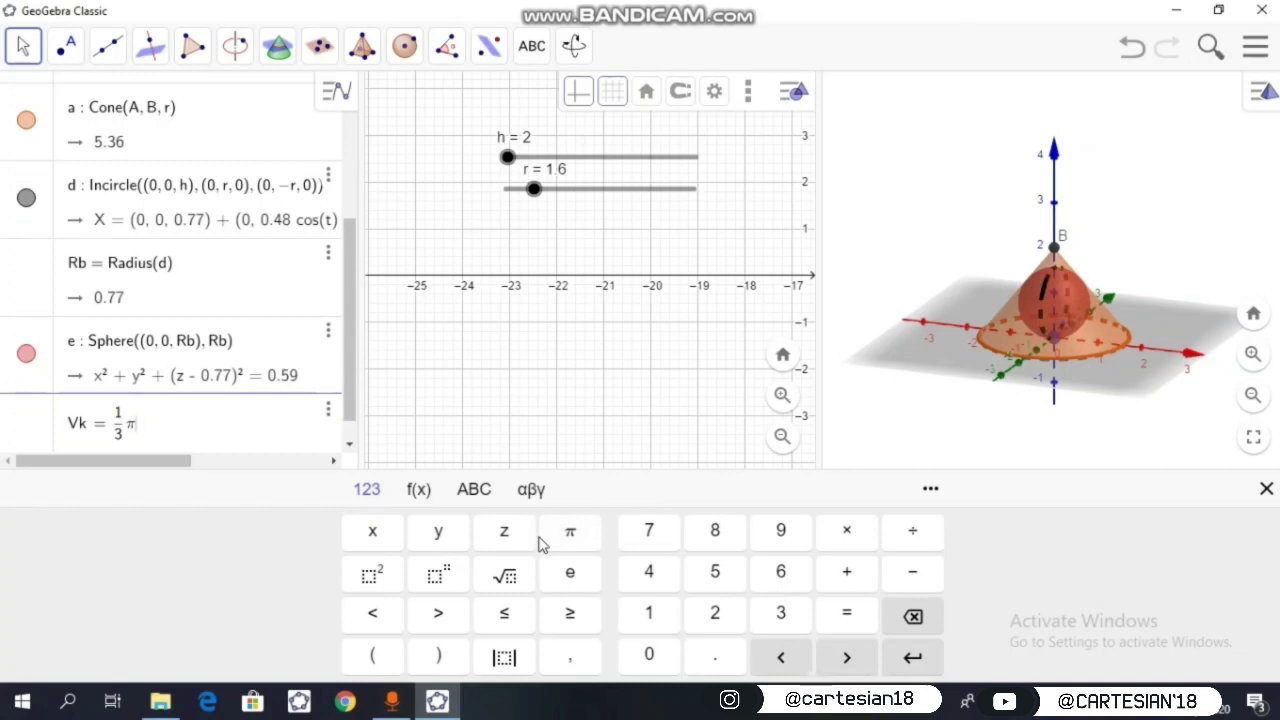
type("r")
left_click(368, 577)
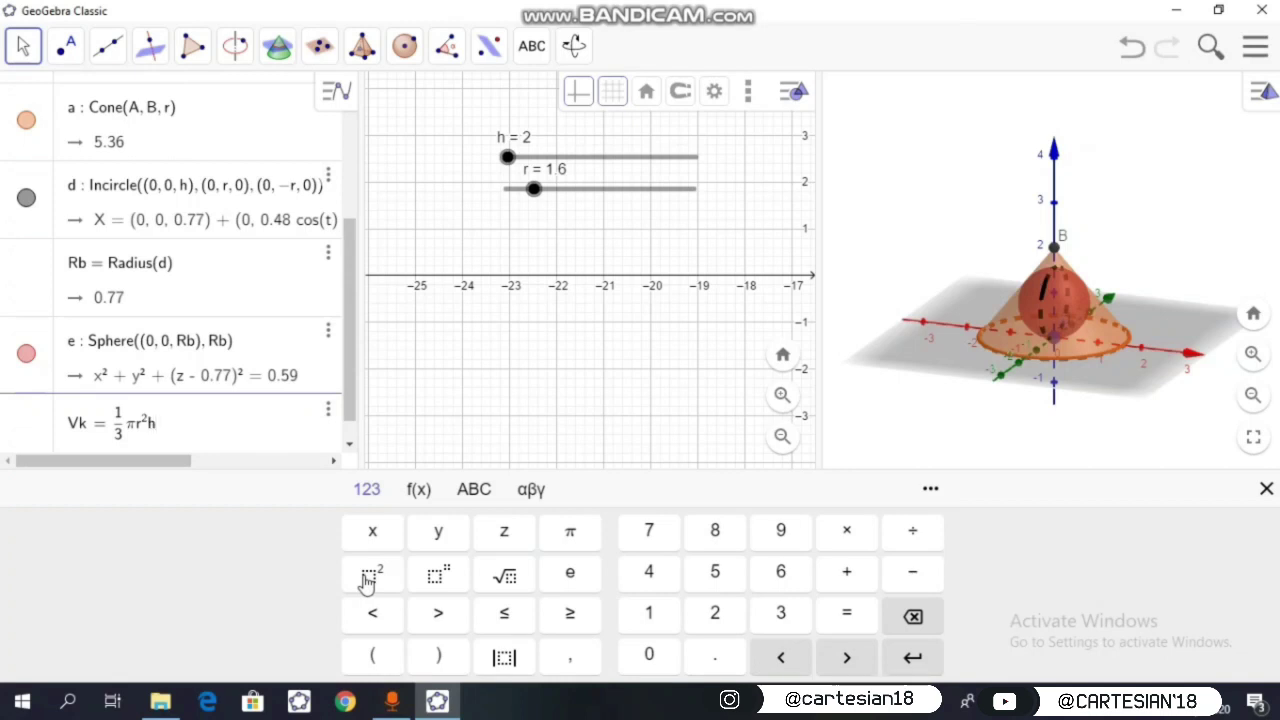
key("Return")
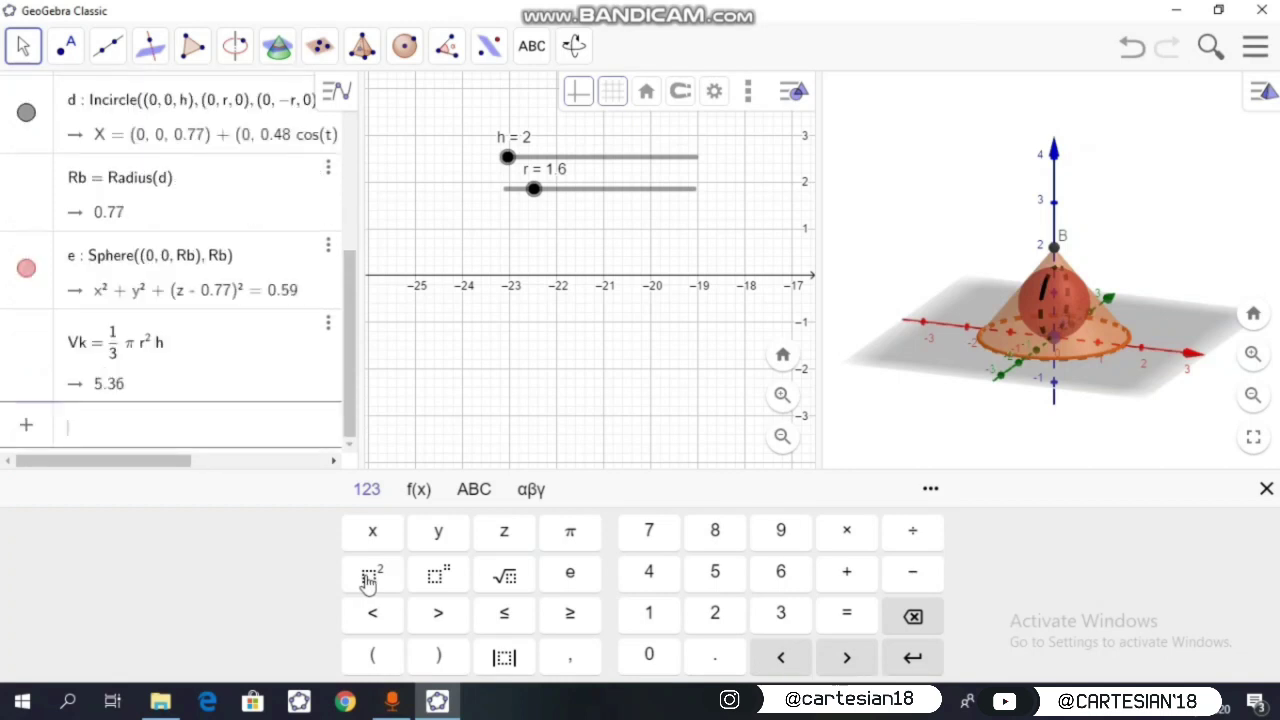
Define the sphere's volume Vb as 4/3 π (Rb)³.
type("Vb = 4/3")
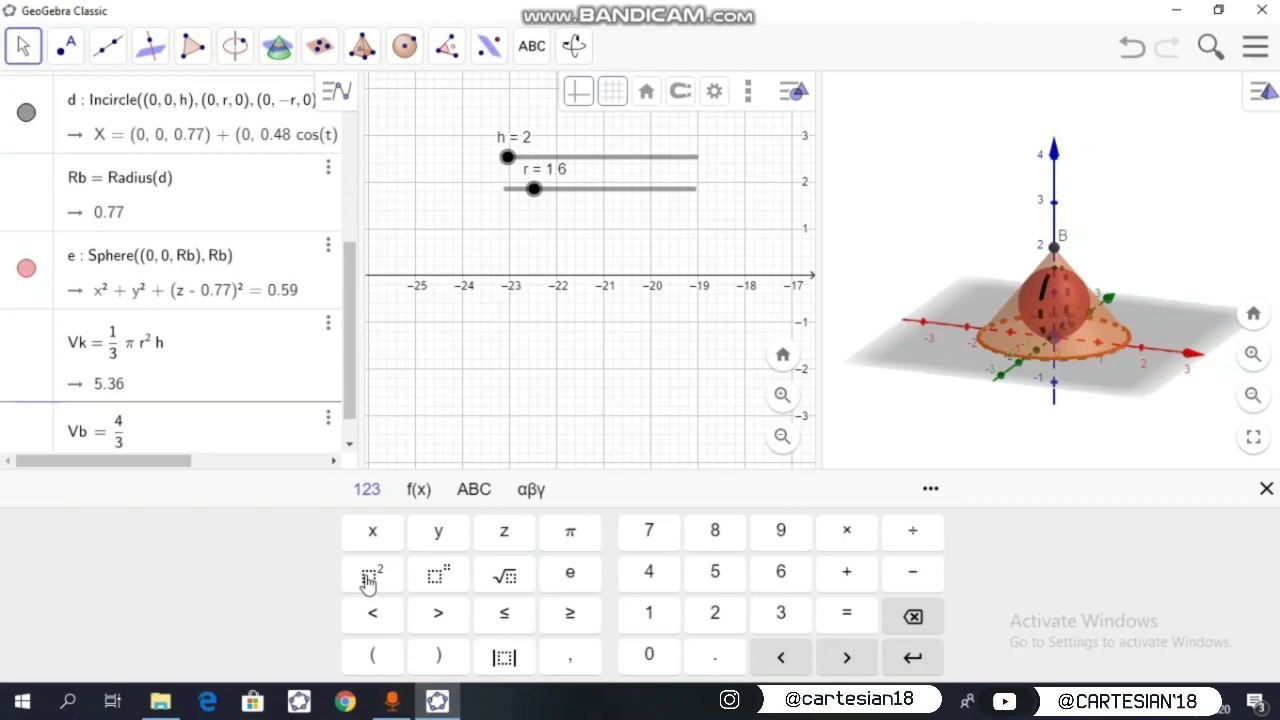
left_click(567, 540)
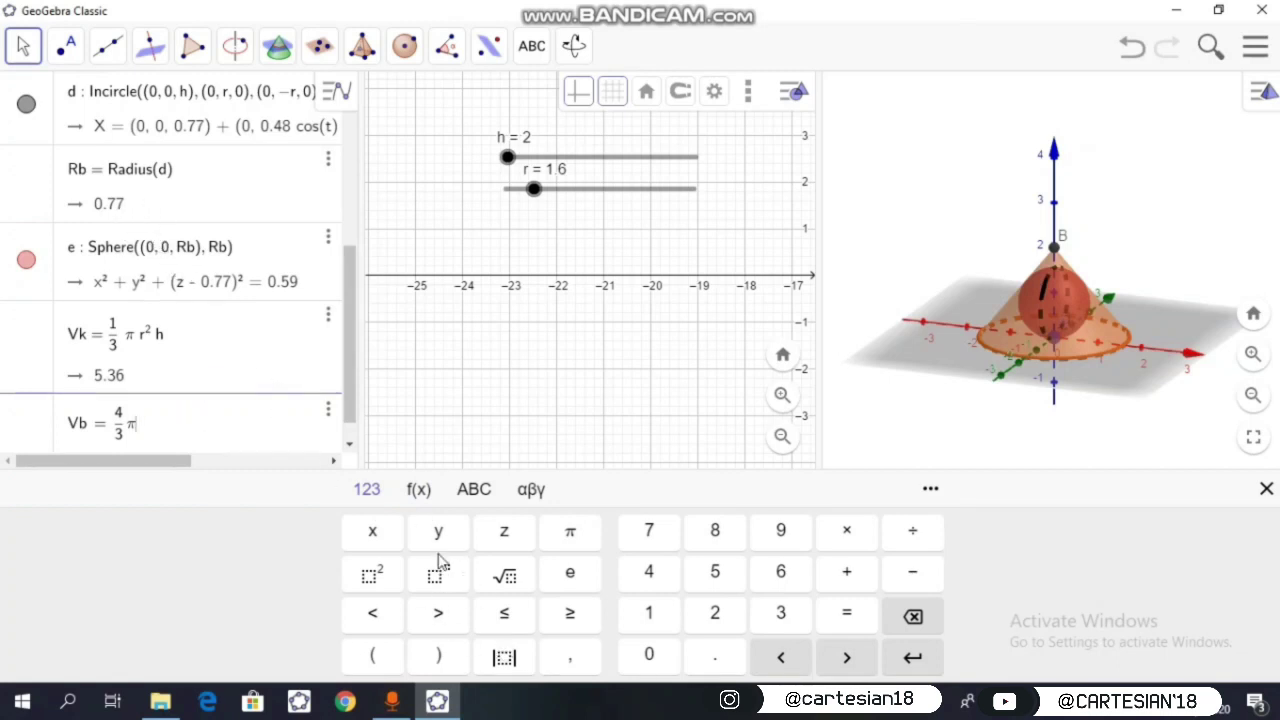
left_click(373, 652)
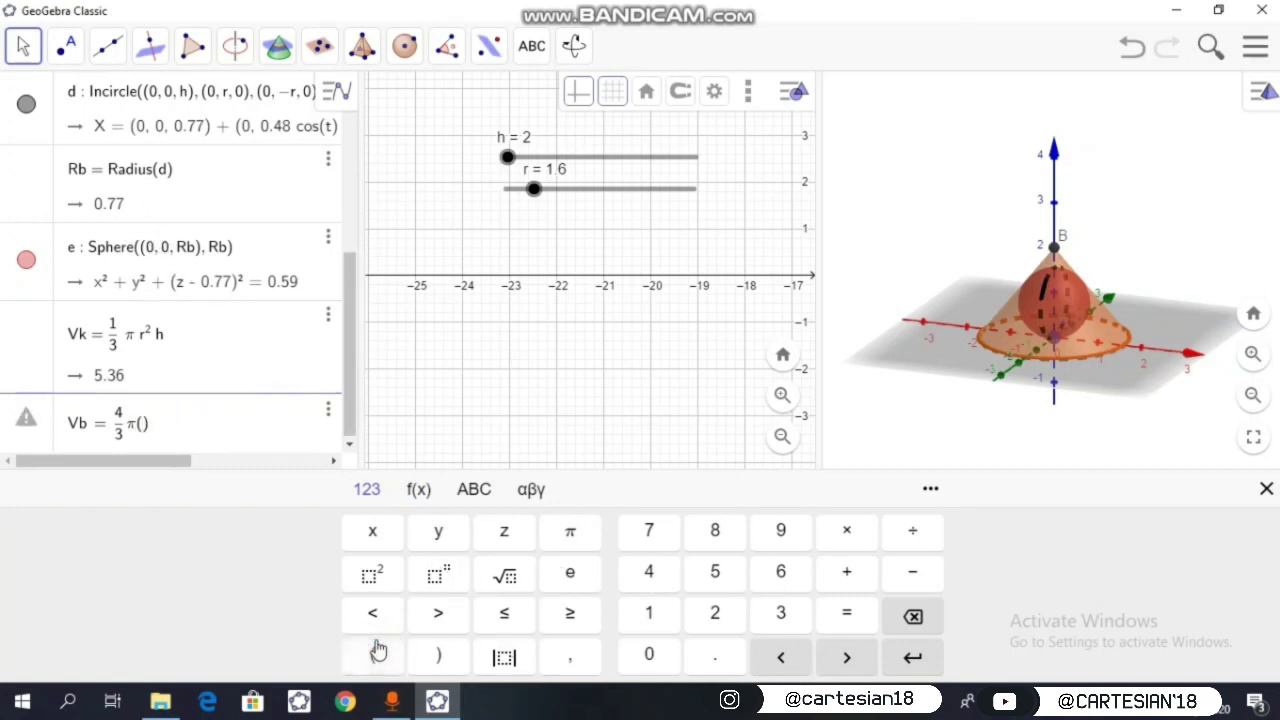
type("Rb")
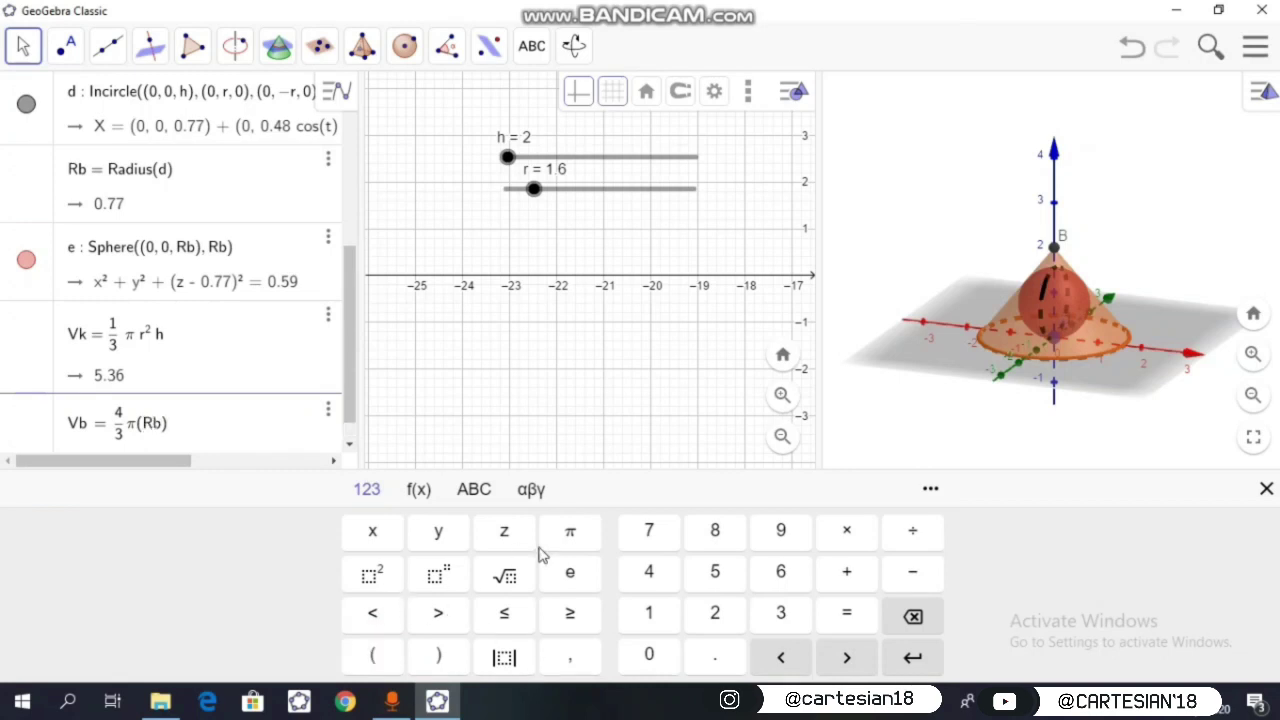
left_click(460, 584)
type("3")
key("Return")
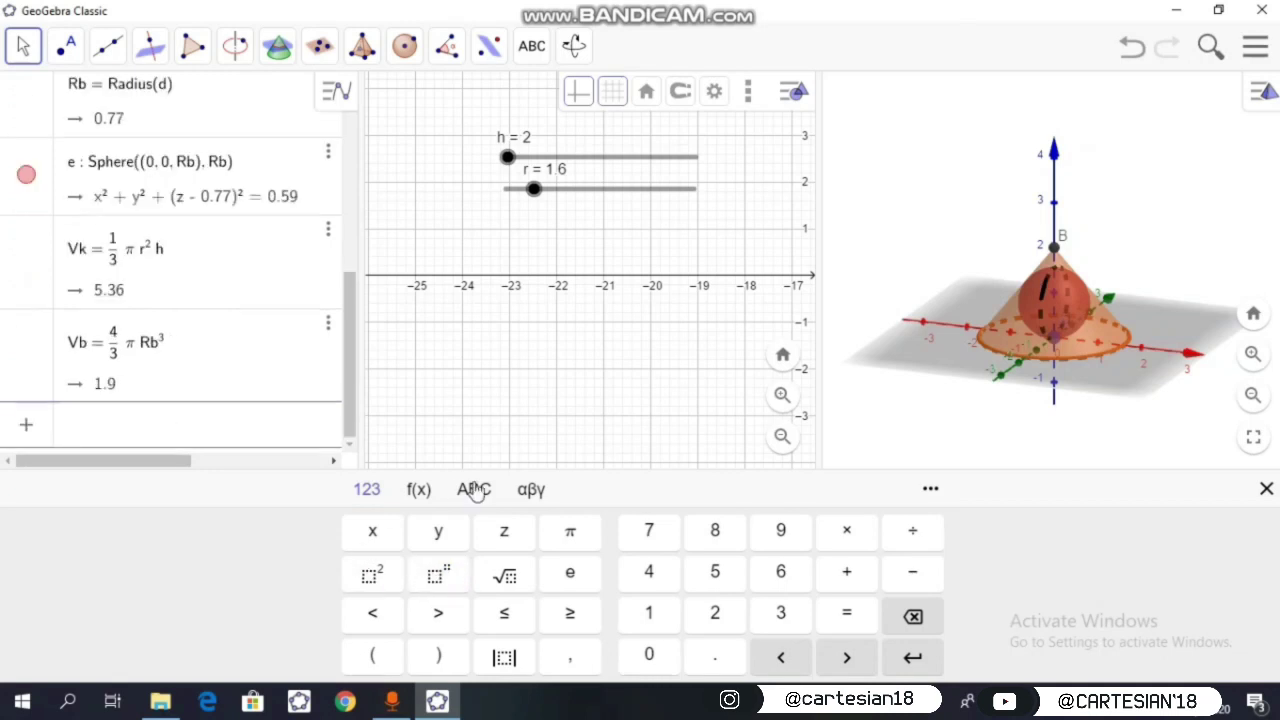
Add an input box captioned "Tinggi Kerucut" linked to h in the 2D graphics view and place it below the sliders.
left_click(666, 412)
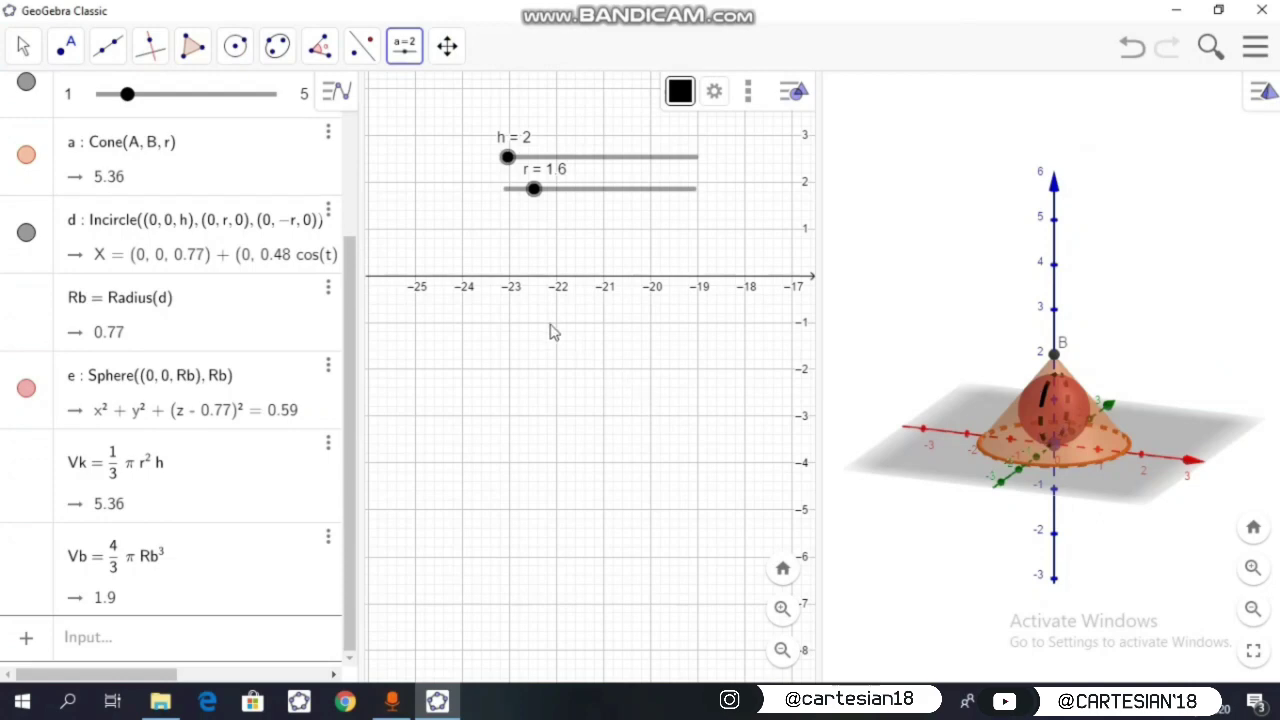
left_click(404, 52)
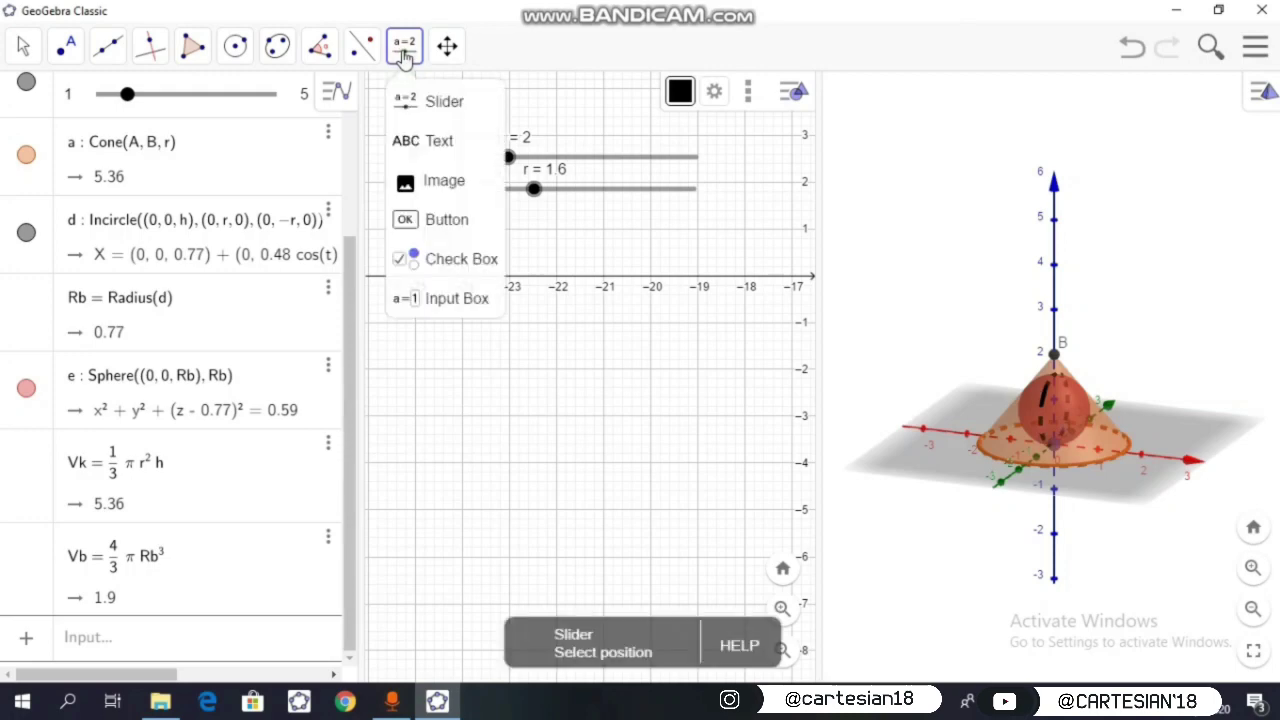
left_click(436, 300)
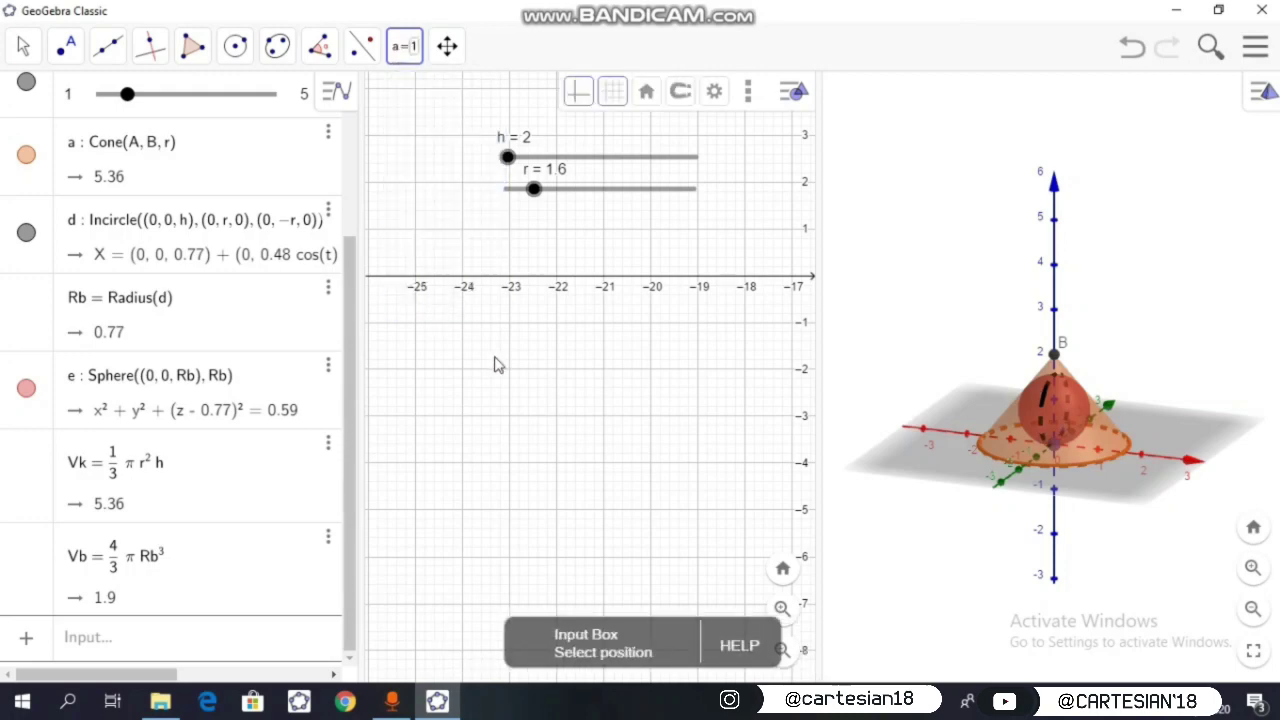
left_click(511, 334)
left_click(465, 331)
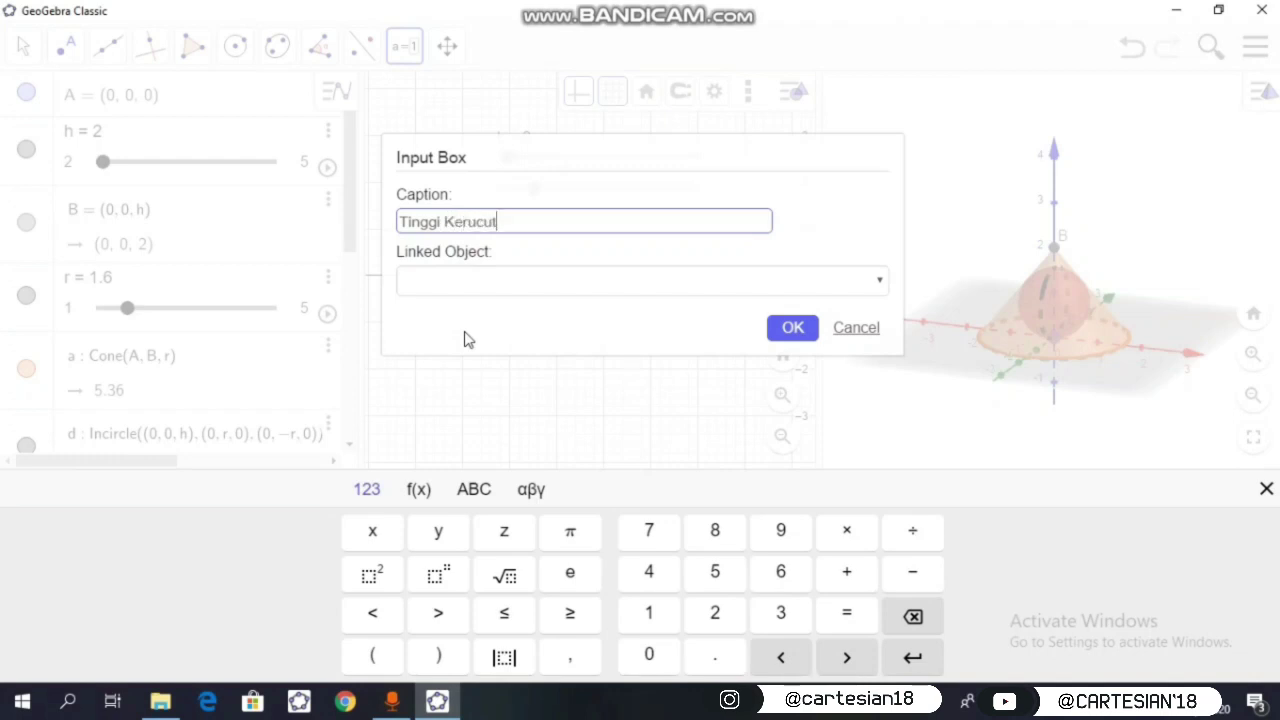
left_click(583, 285)
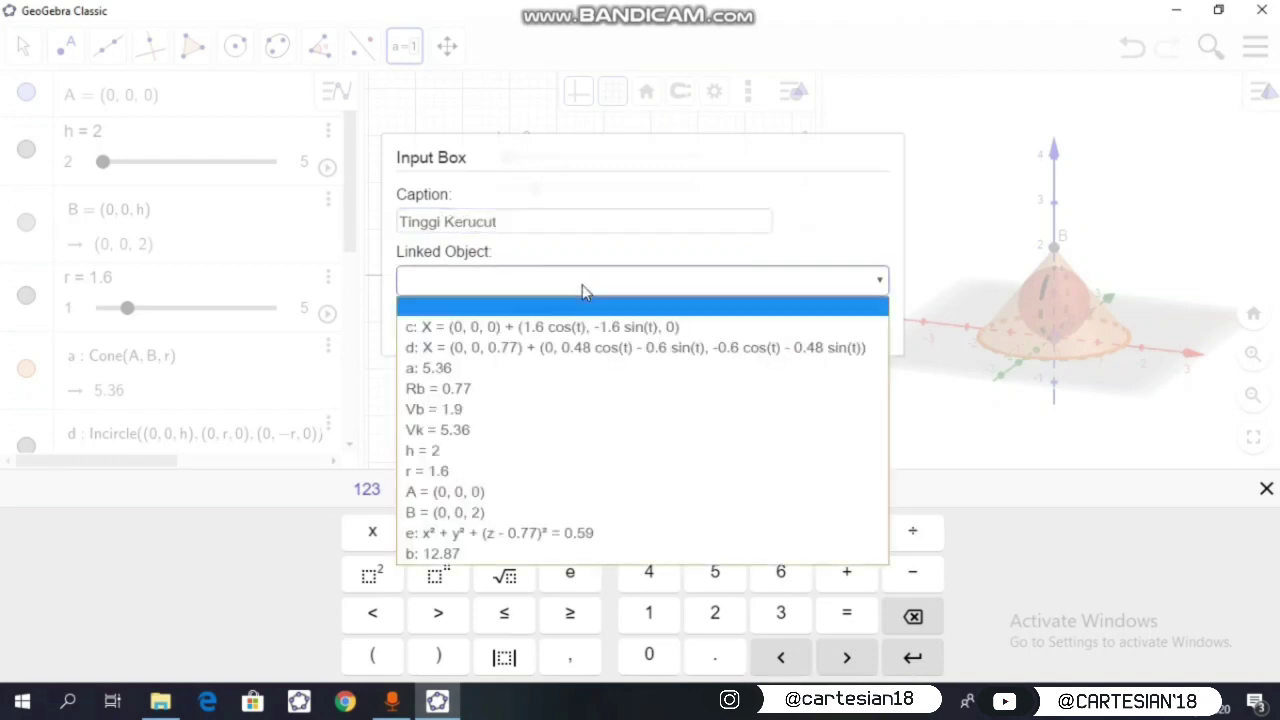
left_click(530, 452)
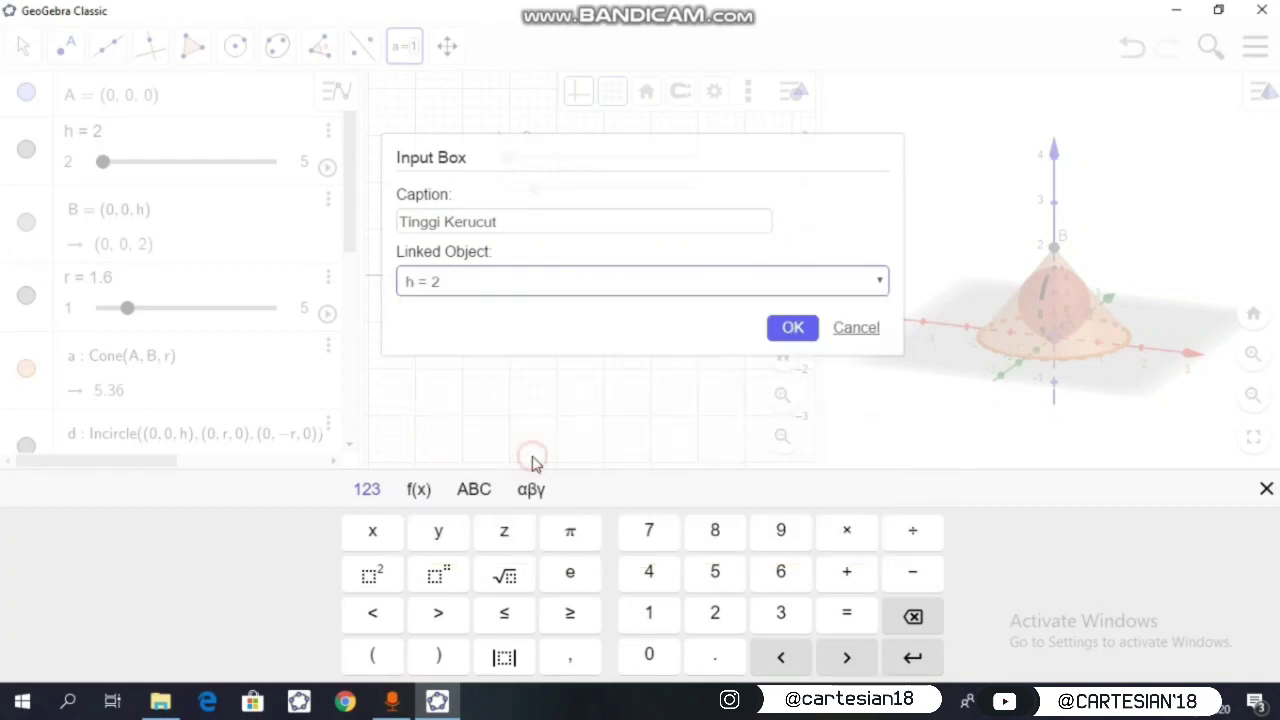
left_click(790, 329)
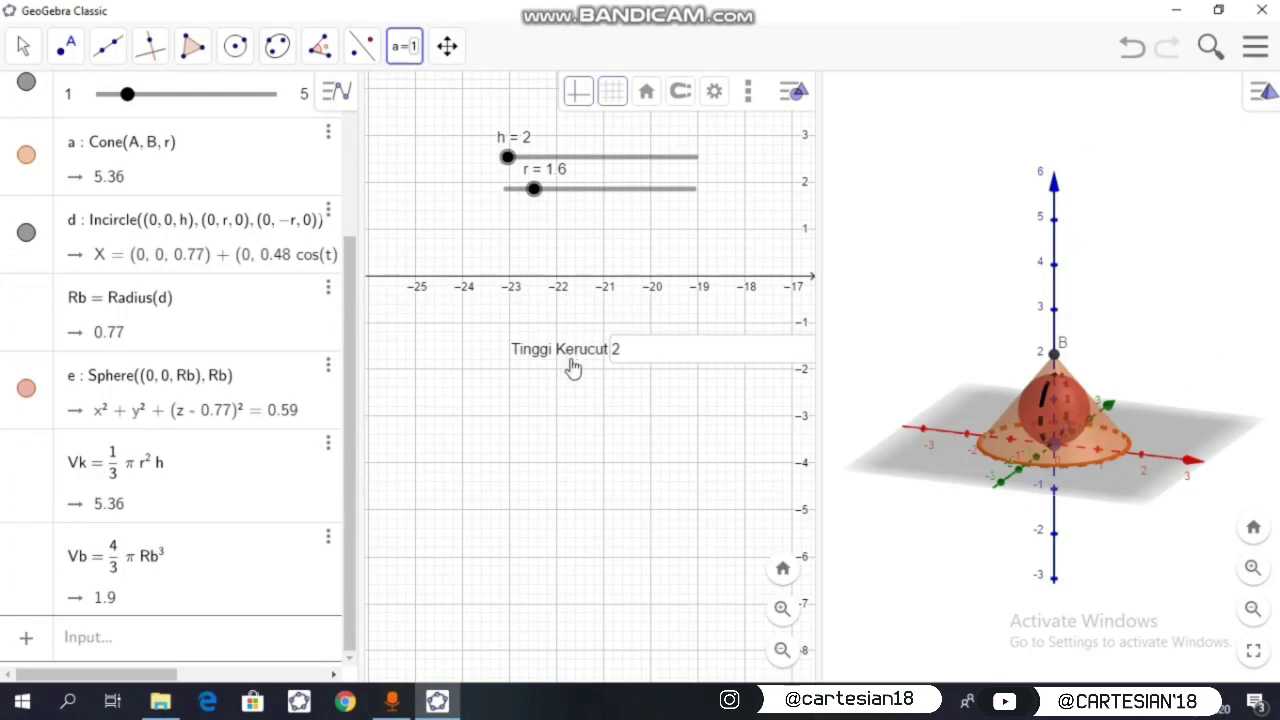
left_click_drag(660, 354, 520, 350)
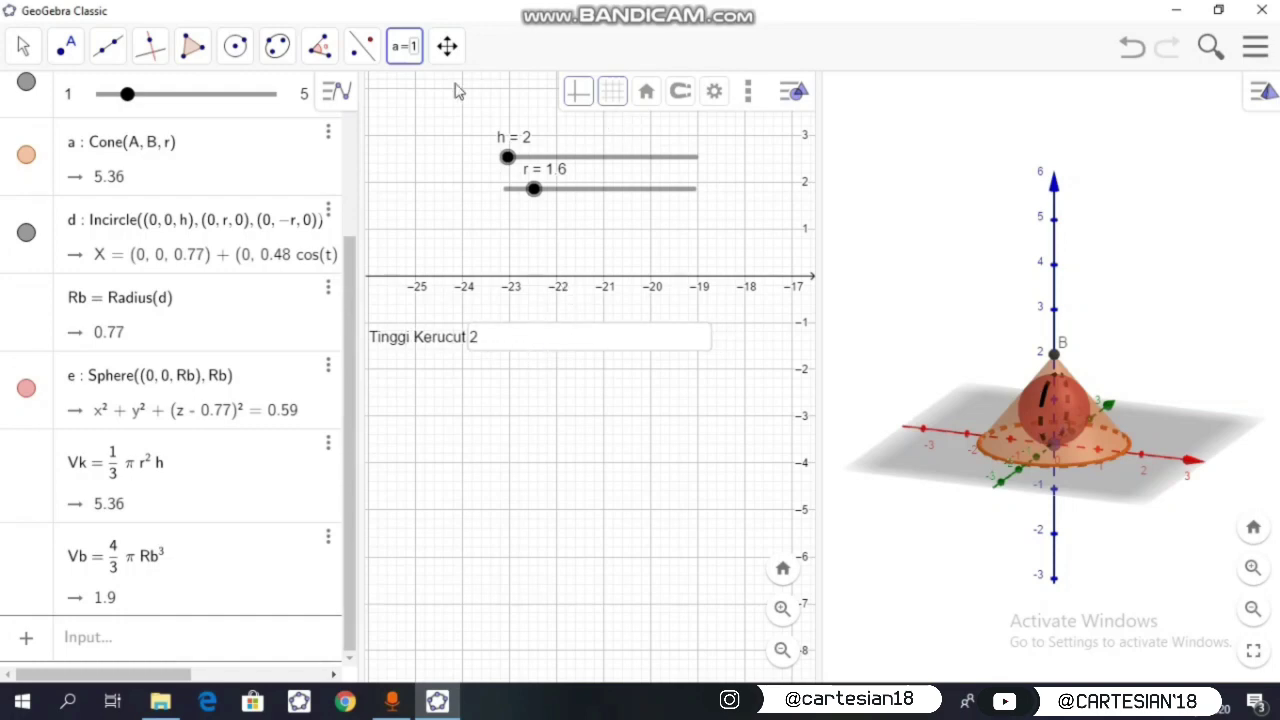
Add a second input box captioned "jari-jari Kerucut" linked to r, directly below the height input box.
left_click(468, 368)
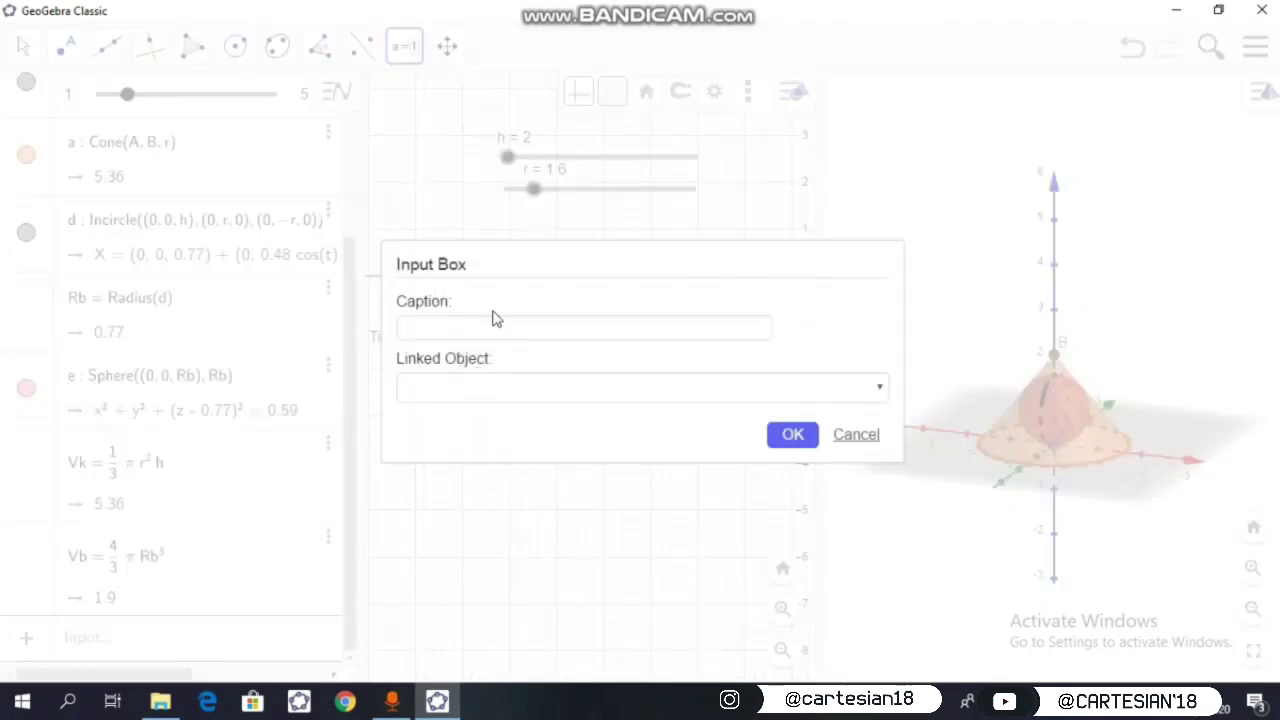
left_click(495, 325)
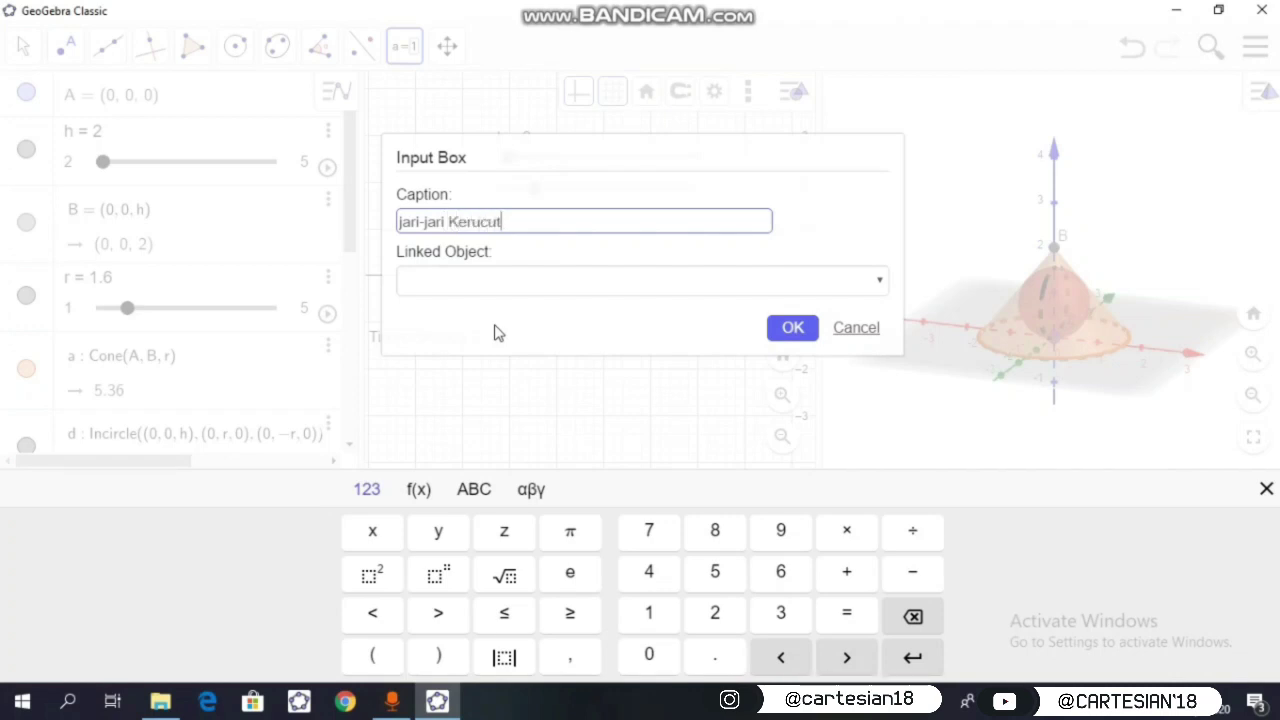
left_click(514, 287)
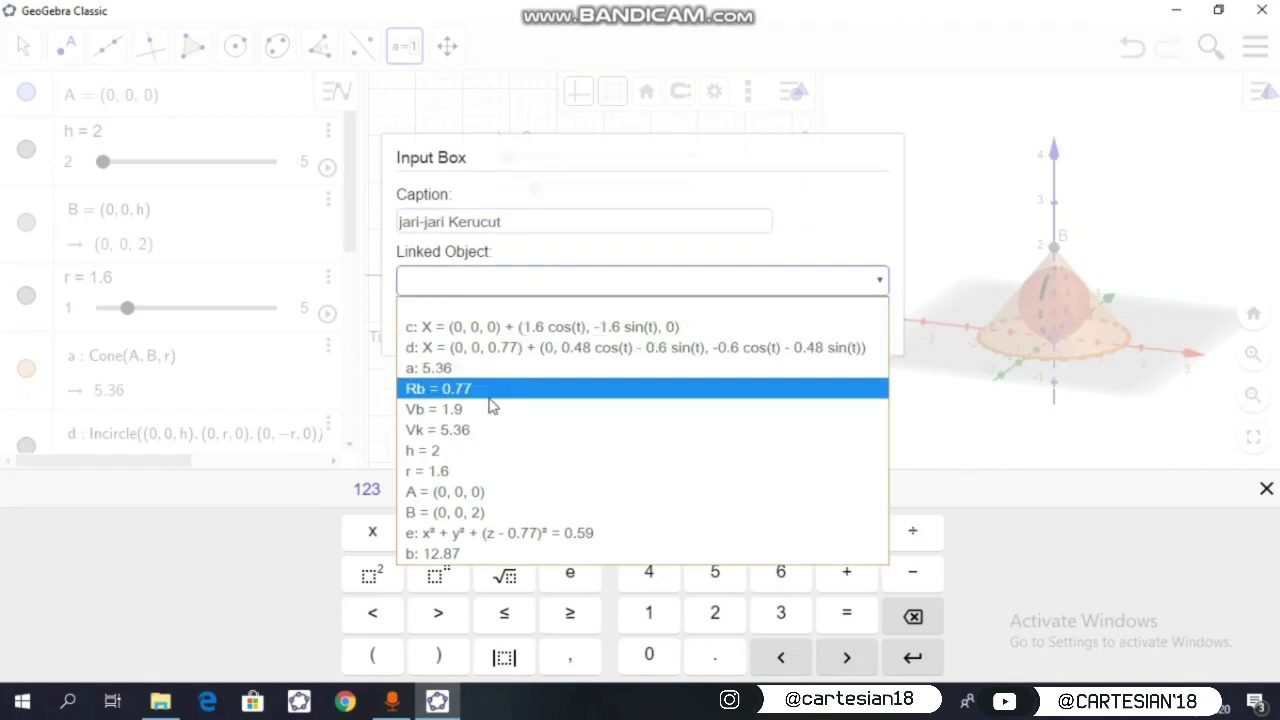
left_click(470, 473)
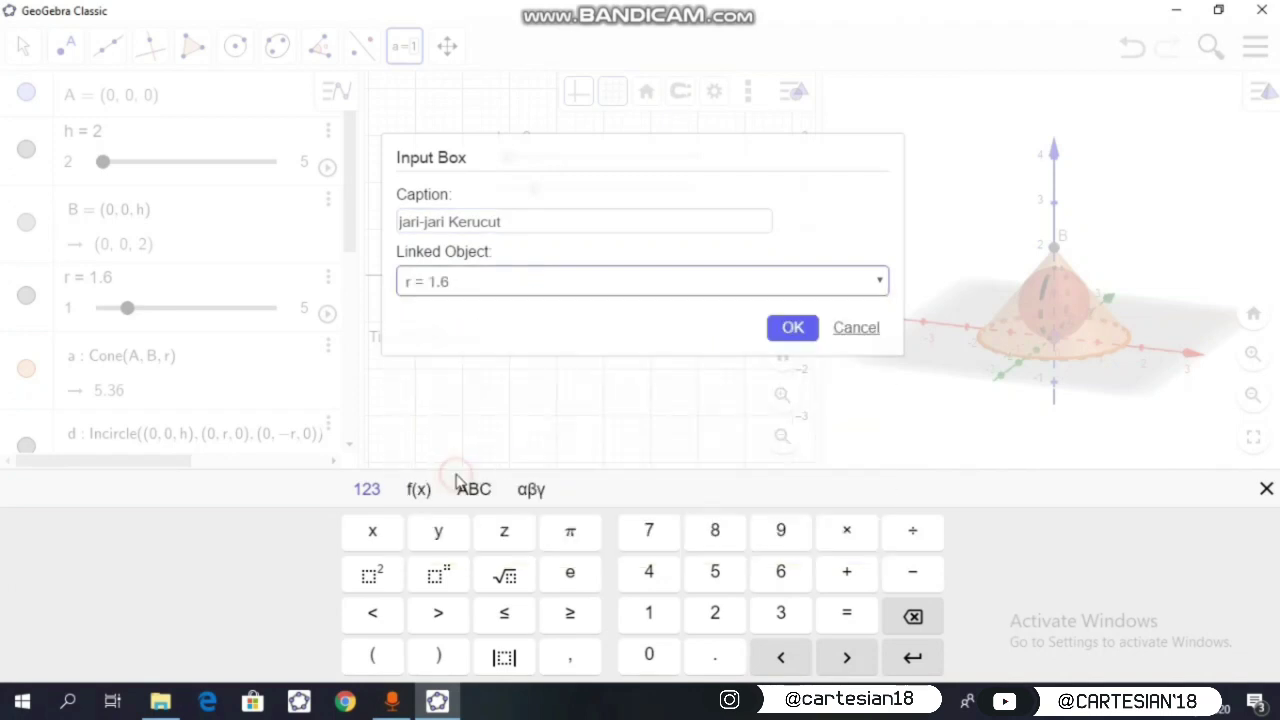
left_click(794, 330)
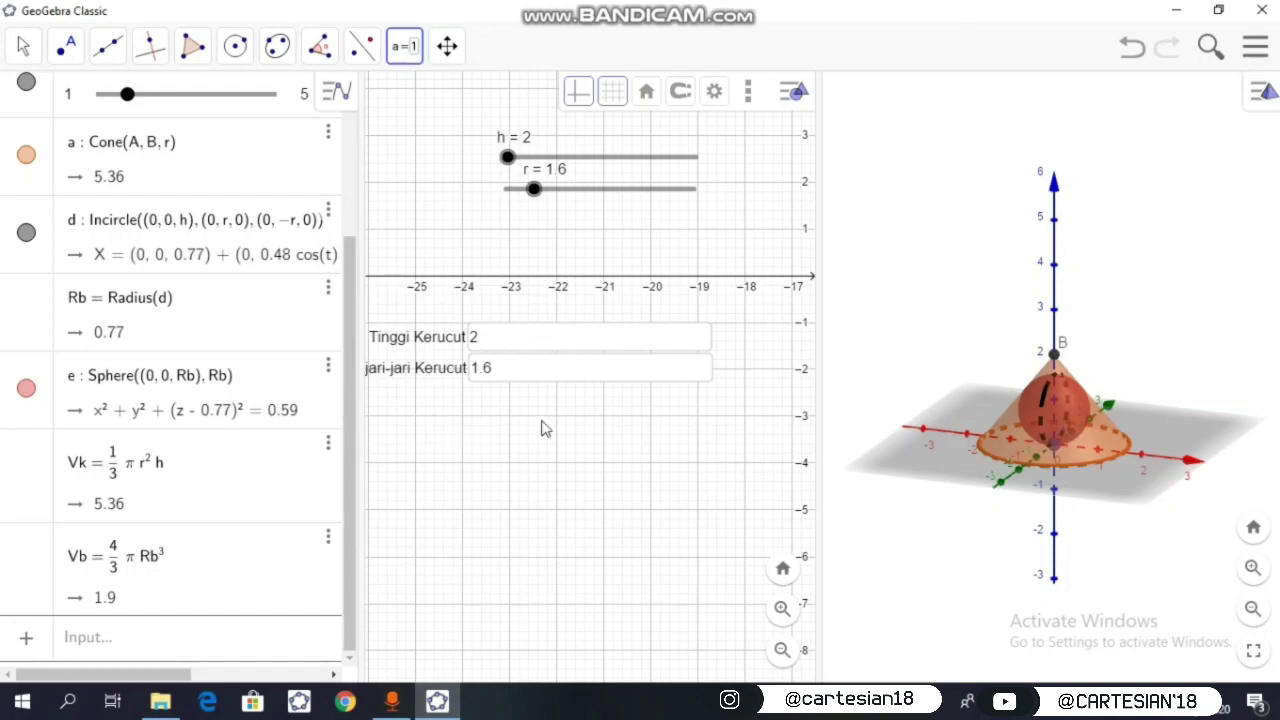
Insert a bold text "Volume Kerucut = " followed by the dynamic value Vk below the input boxes.
left_click(417, 50)
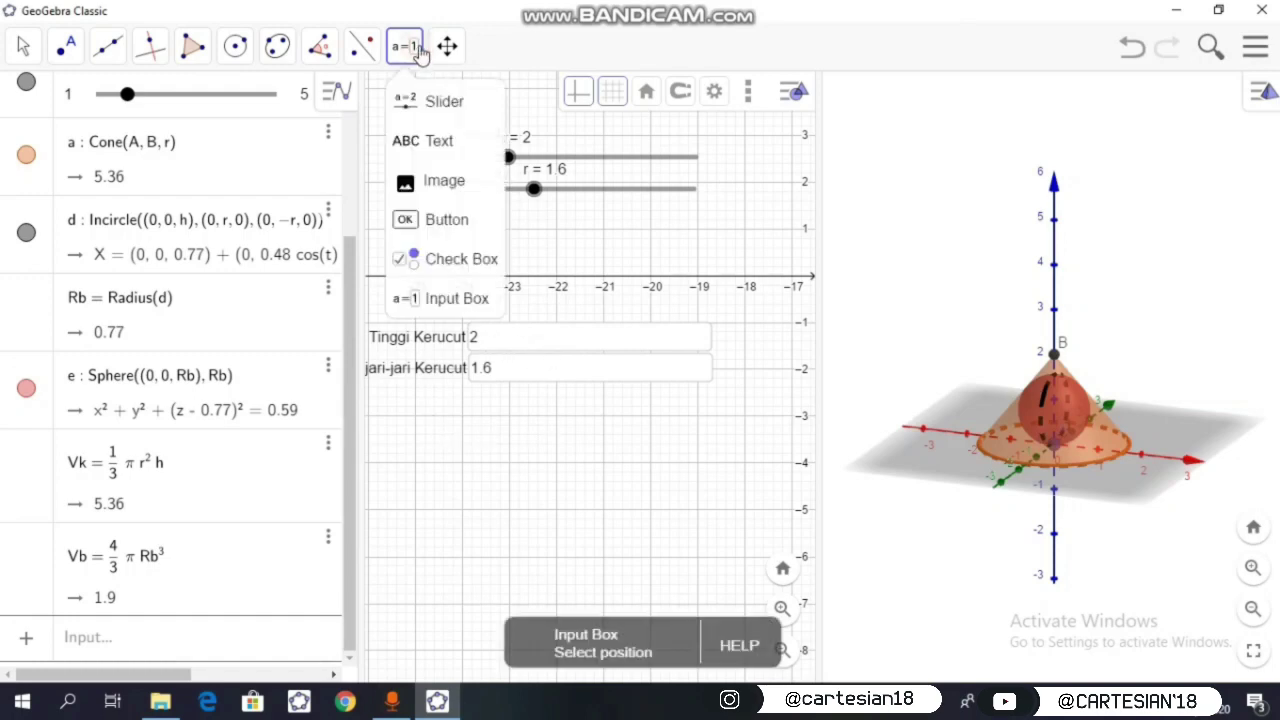
left_click(428, 139)
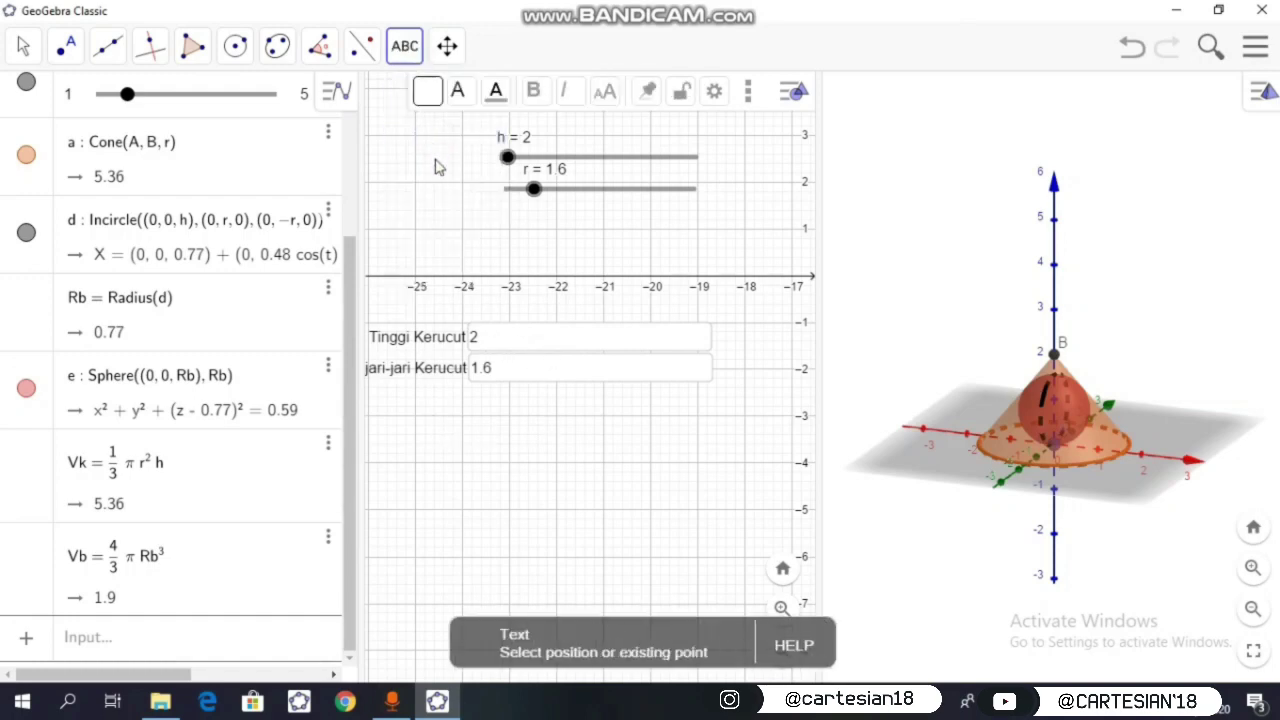
left_click(474, 414)
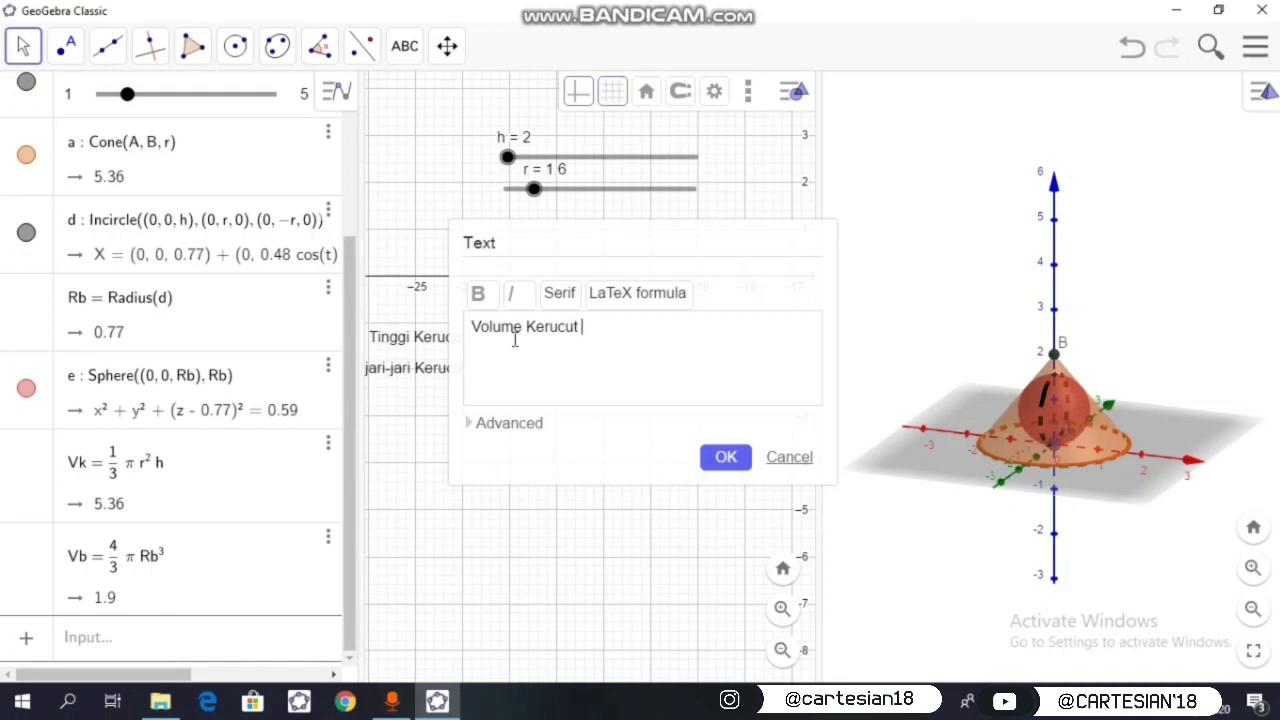
left_click(488, 424)
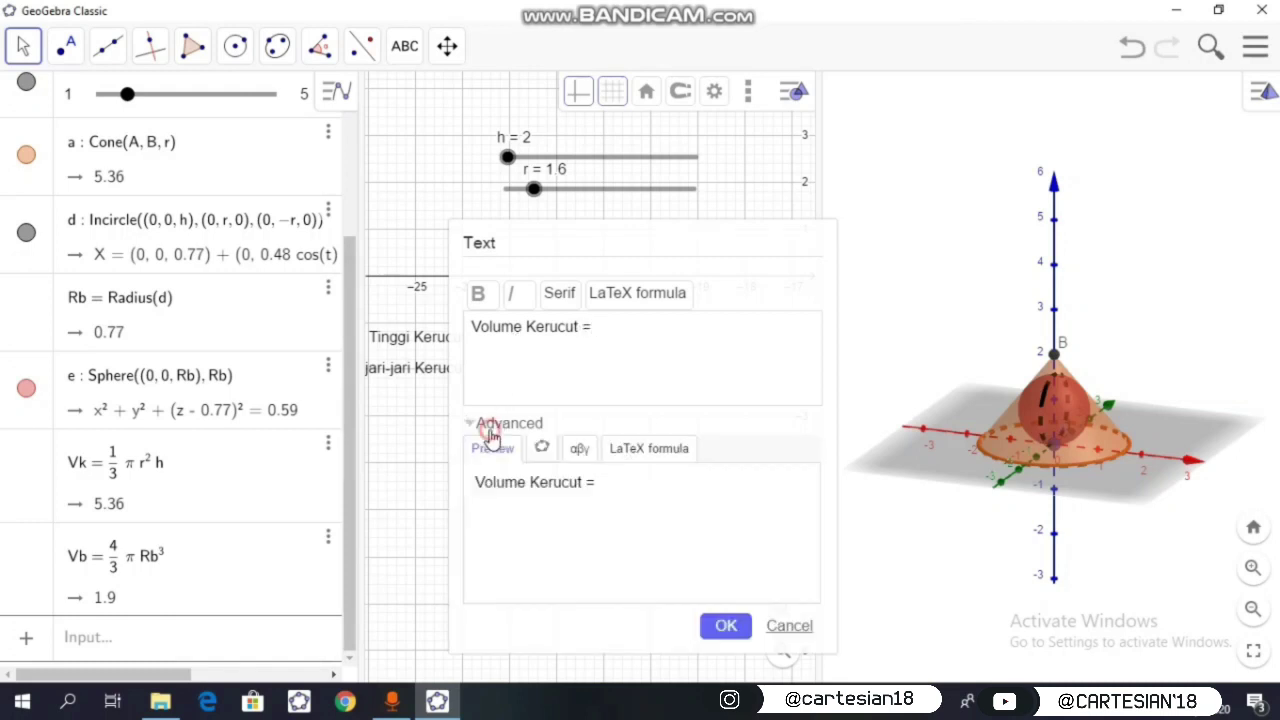
left_click(541, 448)
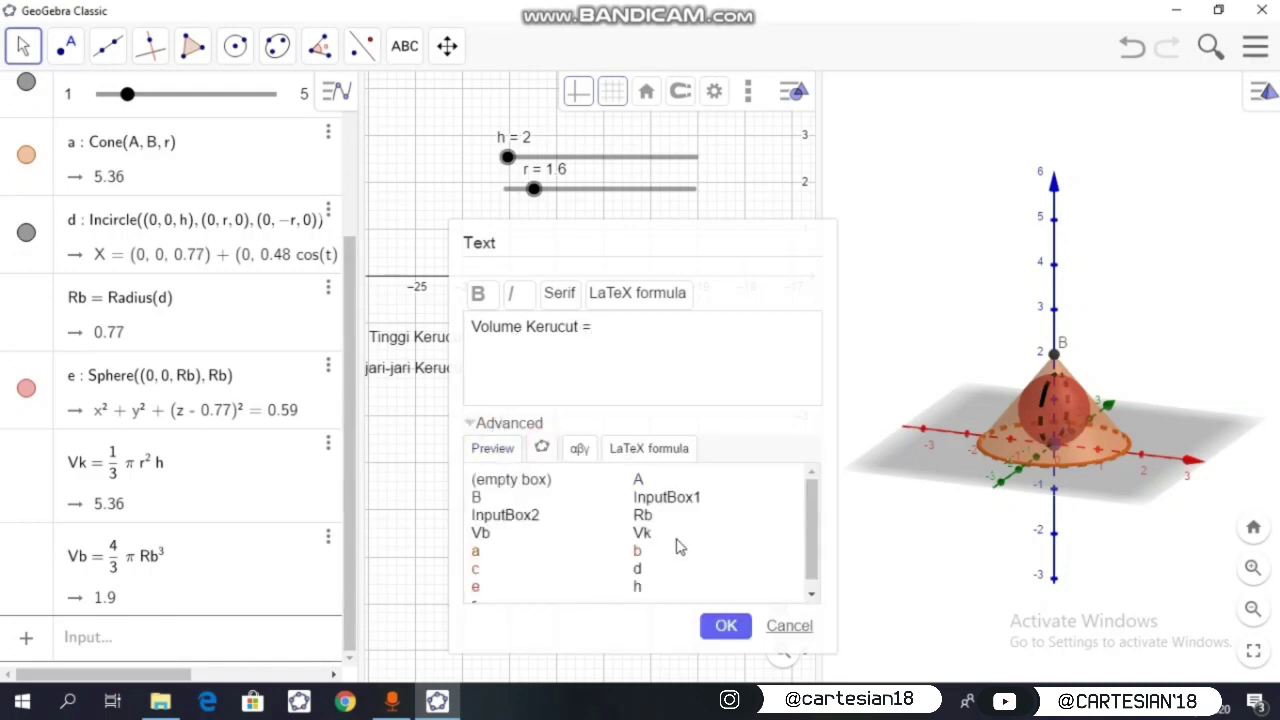
left_click(643, 531)
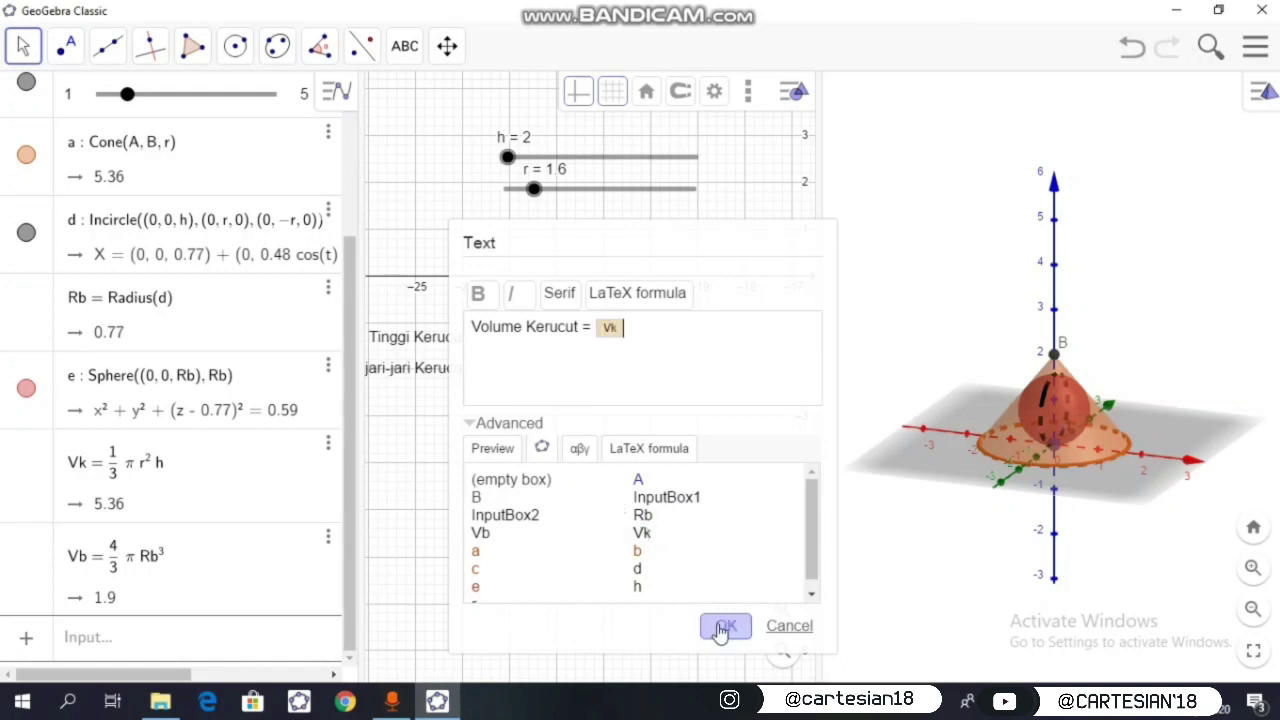
left_click(485, 303)
left_click(722, 627)
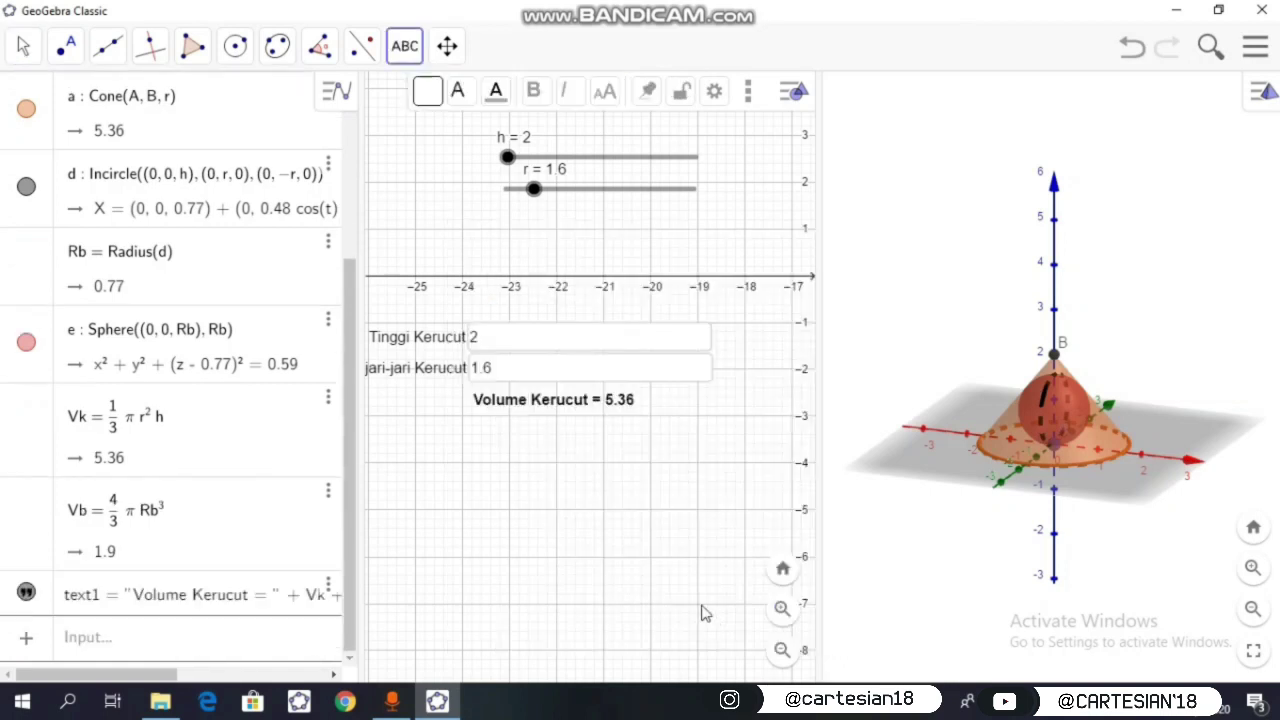
Insert a text "Volume Bola = " followed by the dynamic value Vb, and space the two volume texts apart below the input boxes.
left_click(517, 430)
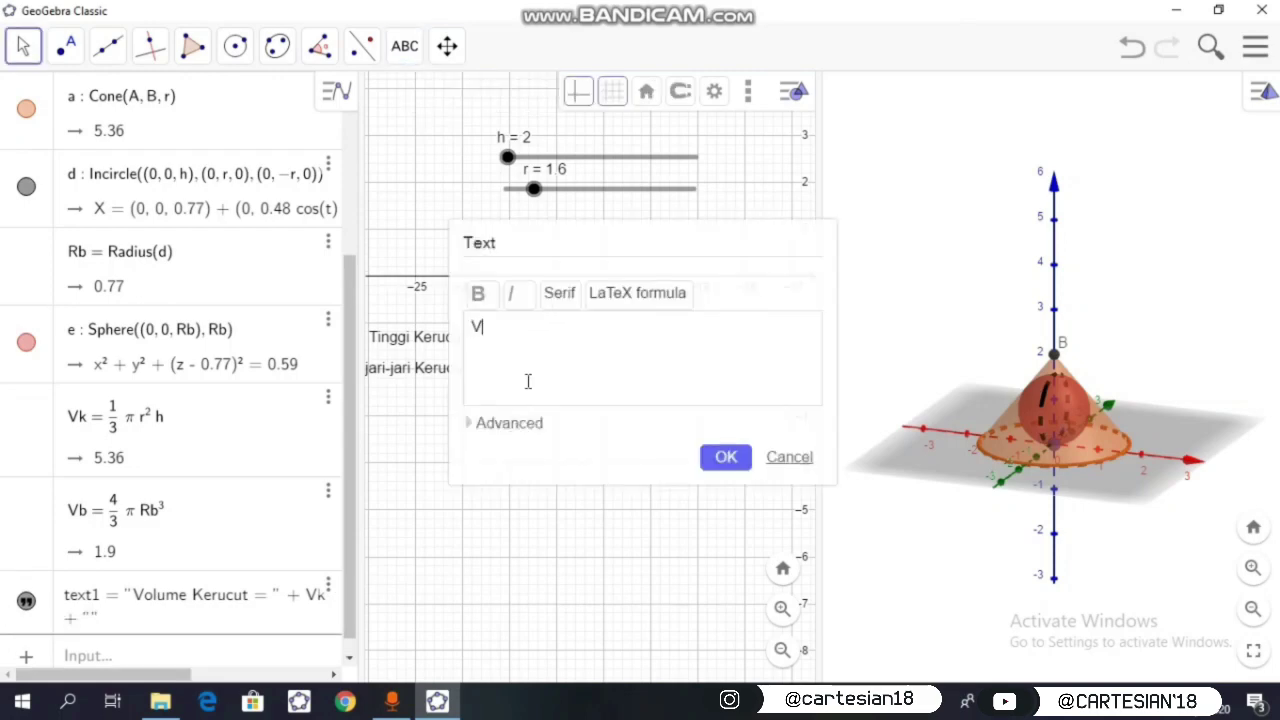
type("Volume Bola =")
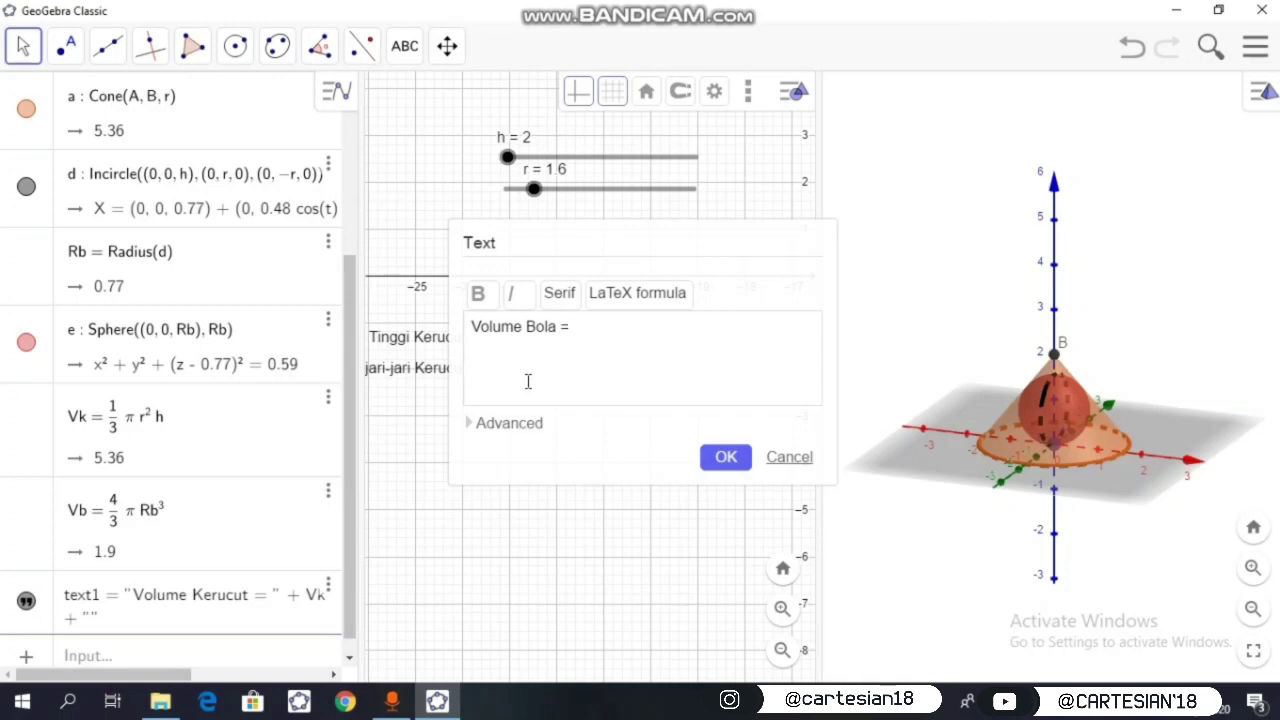
left_click(467, 425)
left_click(541, 448)
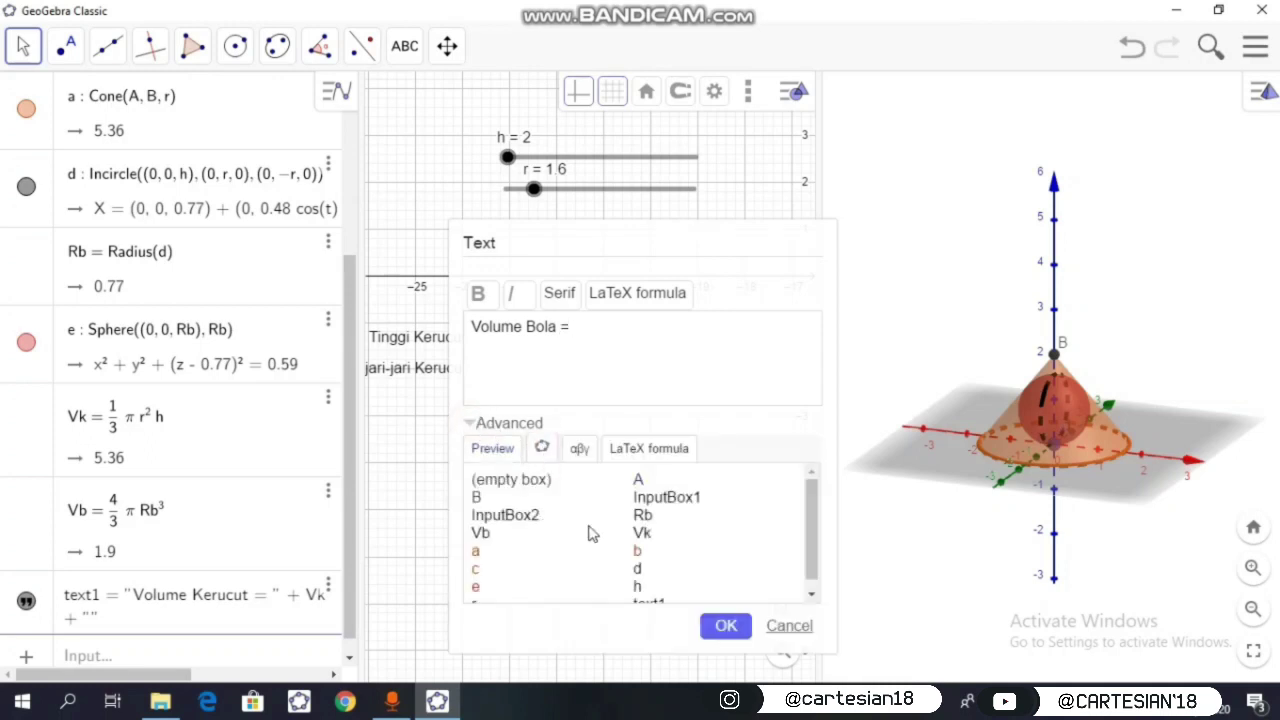
left_click(481, 533)
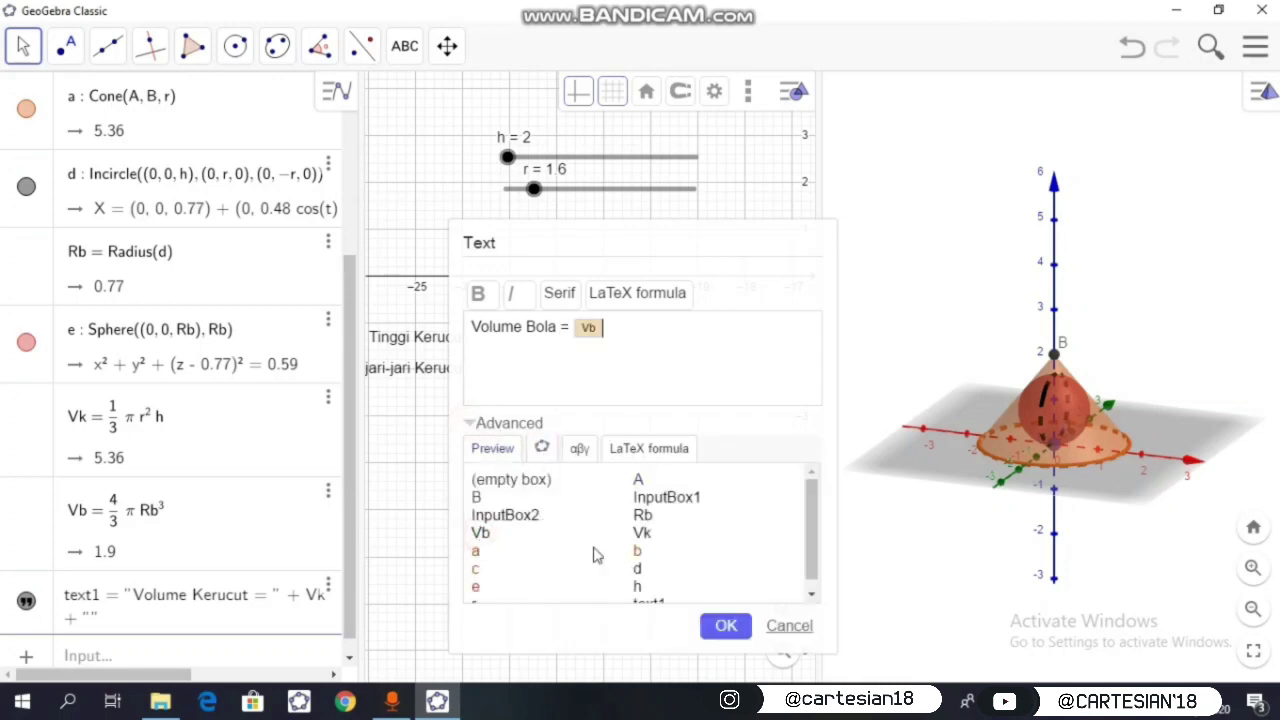
left_click(726, 626)
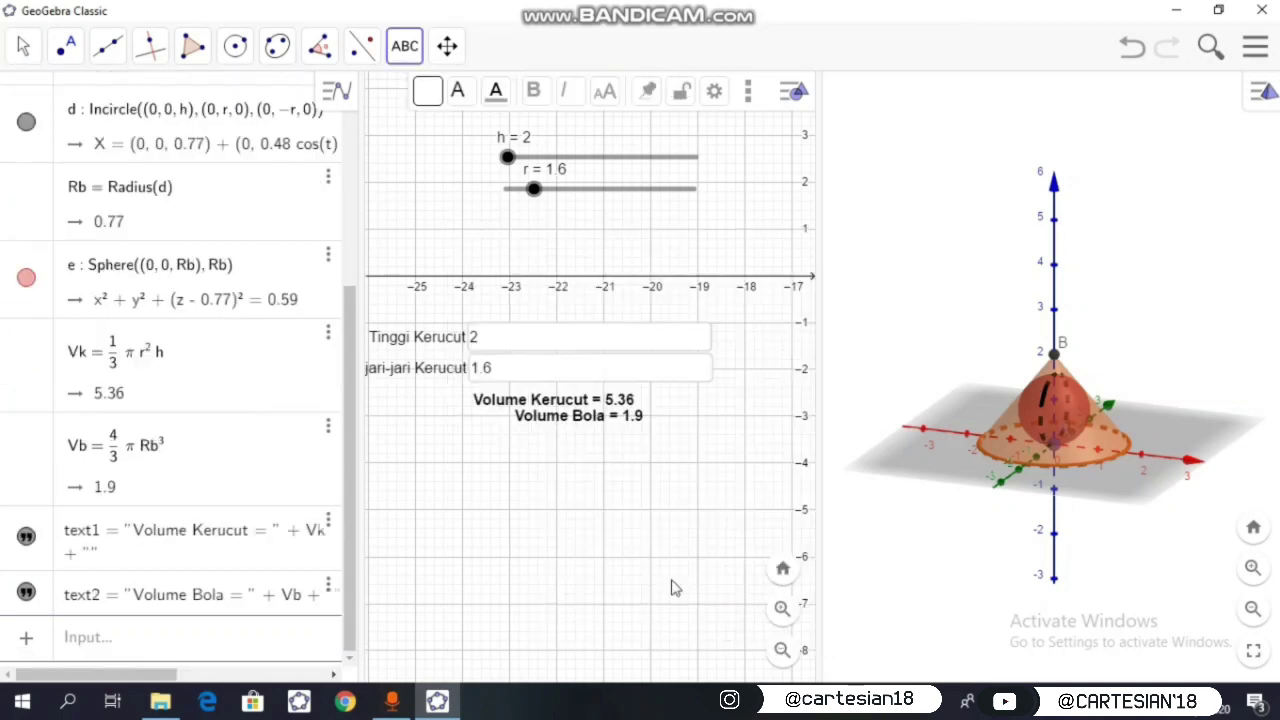
left_click_drag(578, 430, 540, 503)
left_click_drag(545, 400, 543, 445)
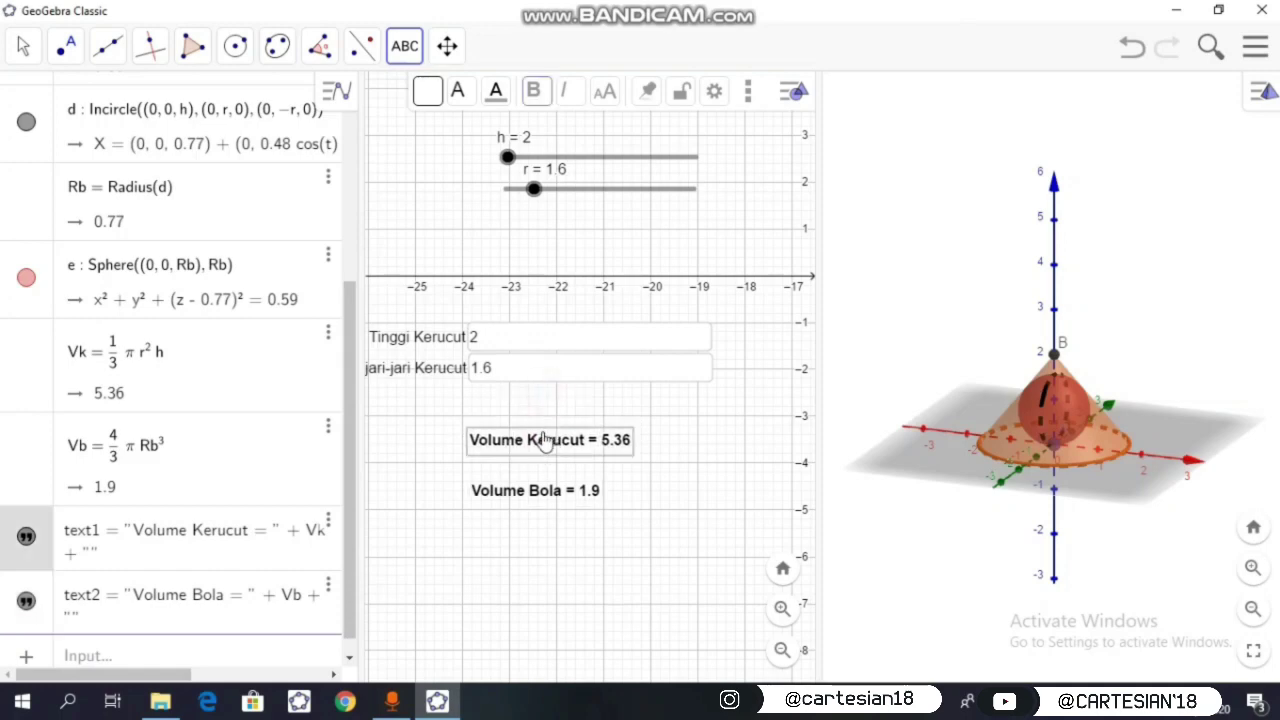
Try to set the "Volume Kerucut" text size to Medium.
left_click(605, 92)
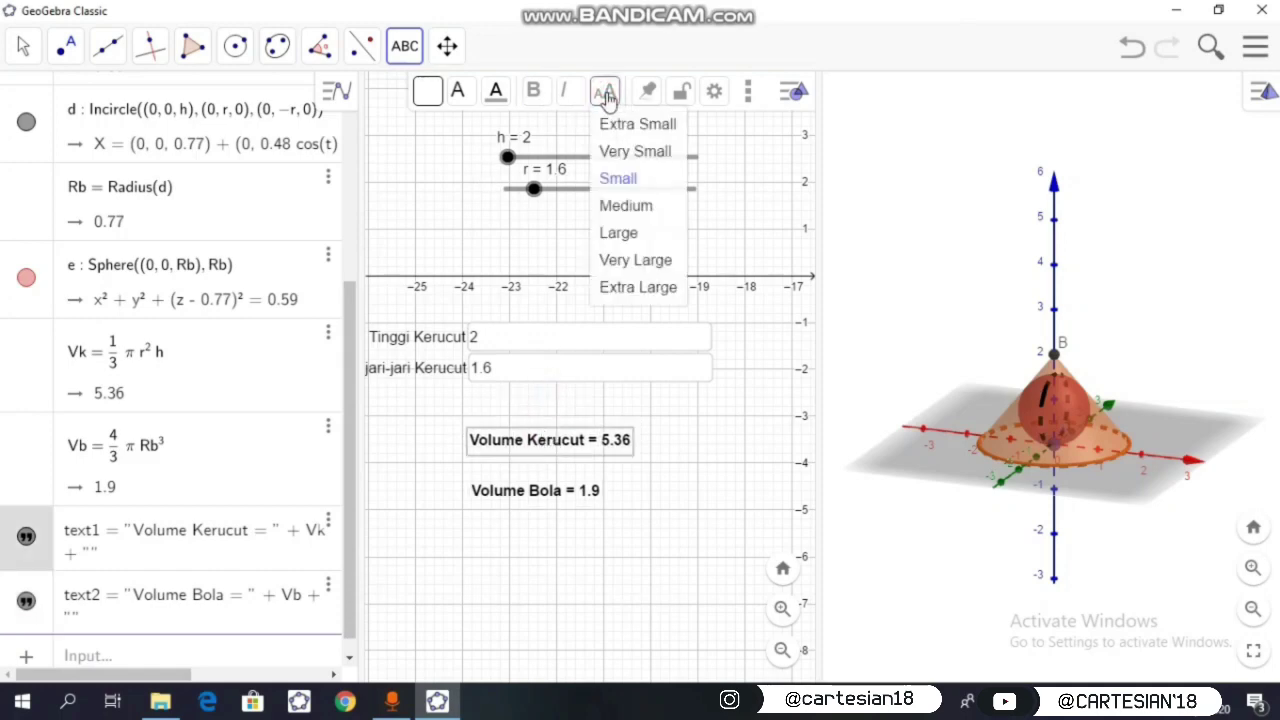
left_click(623, 204)
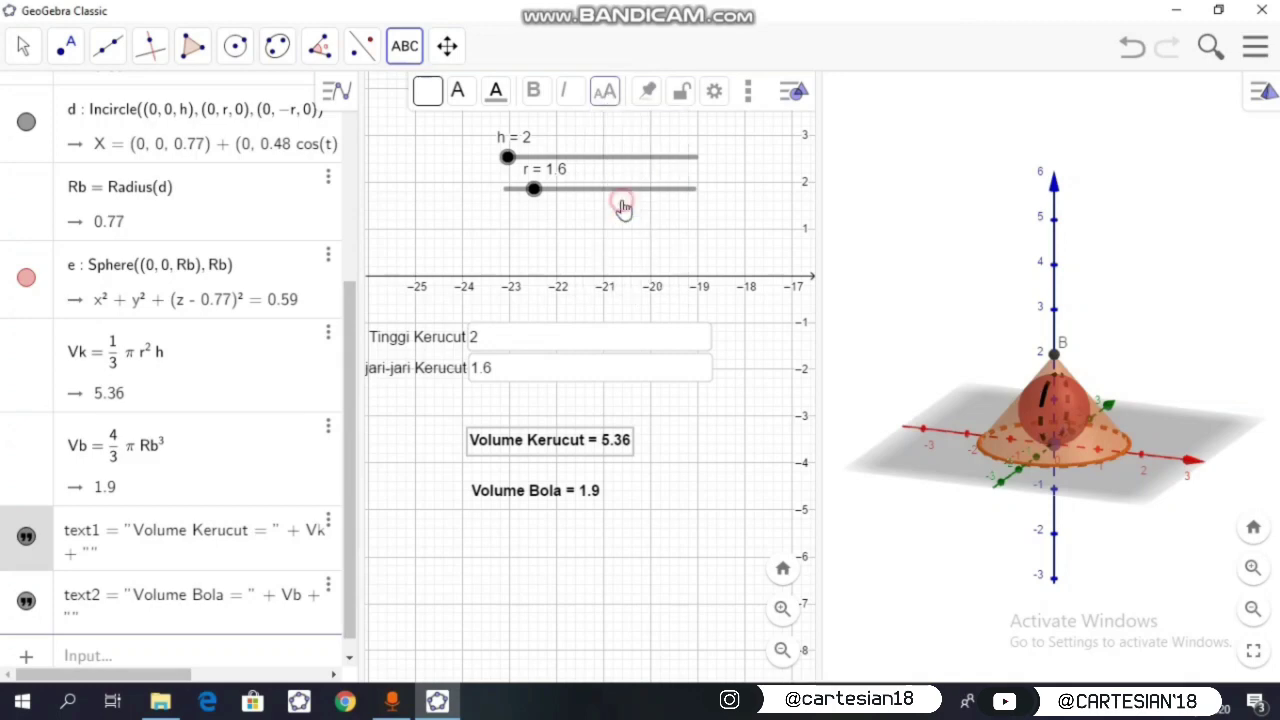
left_click(605, 92)
left_click(624, 205)
left_click(600, 108)
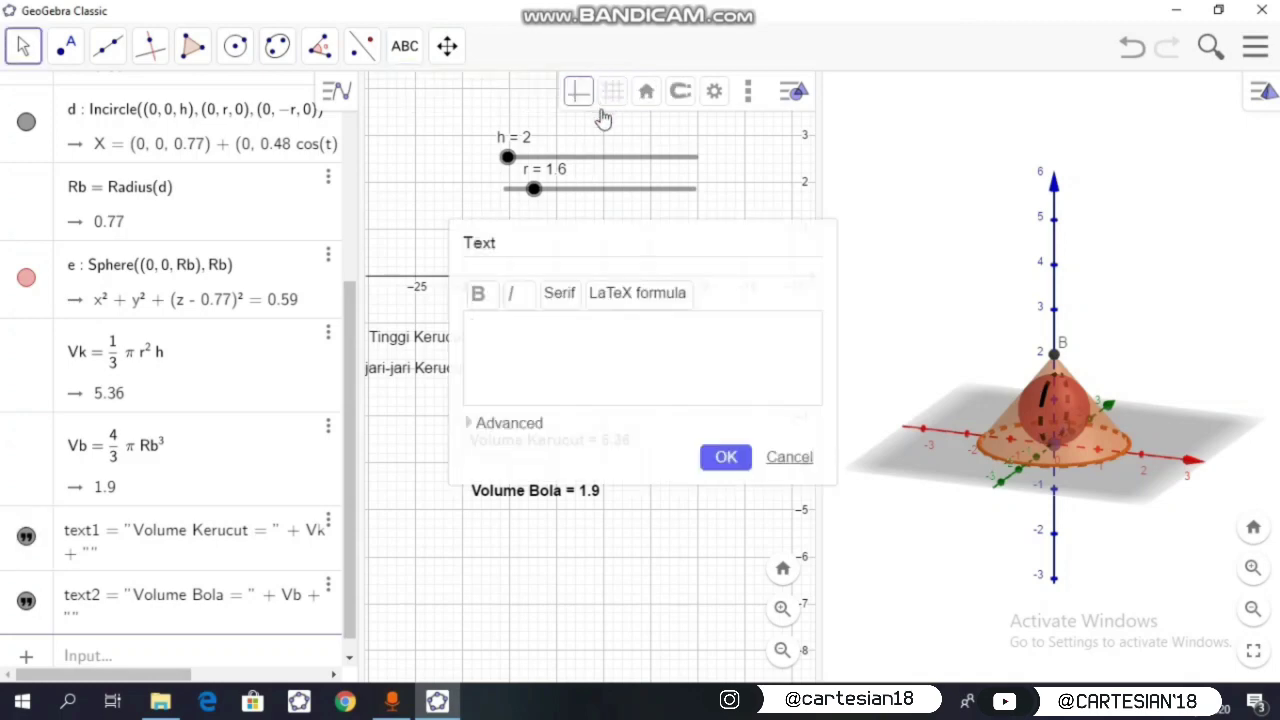
left_click(775, 460)
left_click(23, 46)
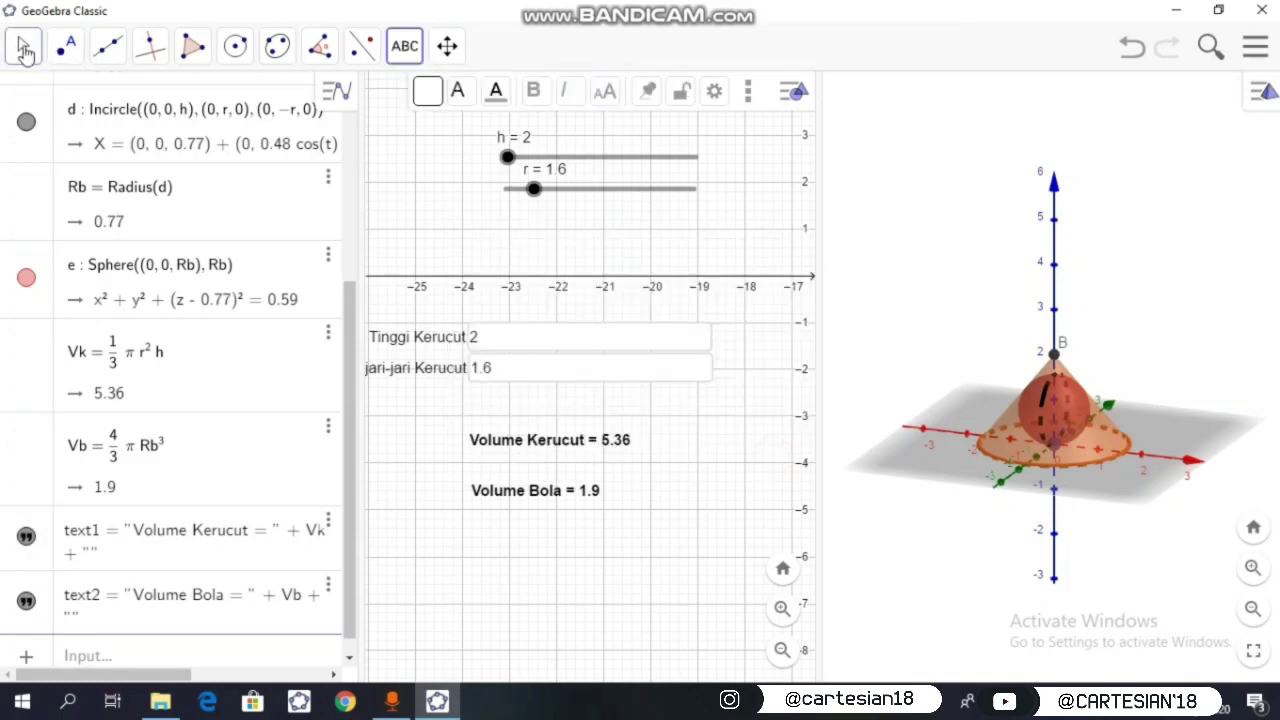
Set the "Volume Kerucut" and "Volume Bola" texts to Medium size and move them closer together below the input boxes.
left_click(572, 440)
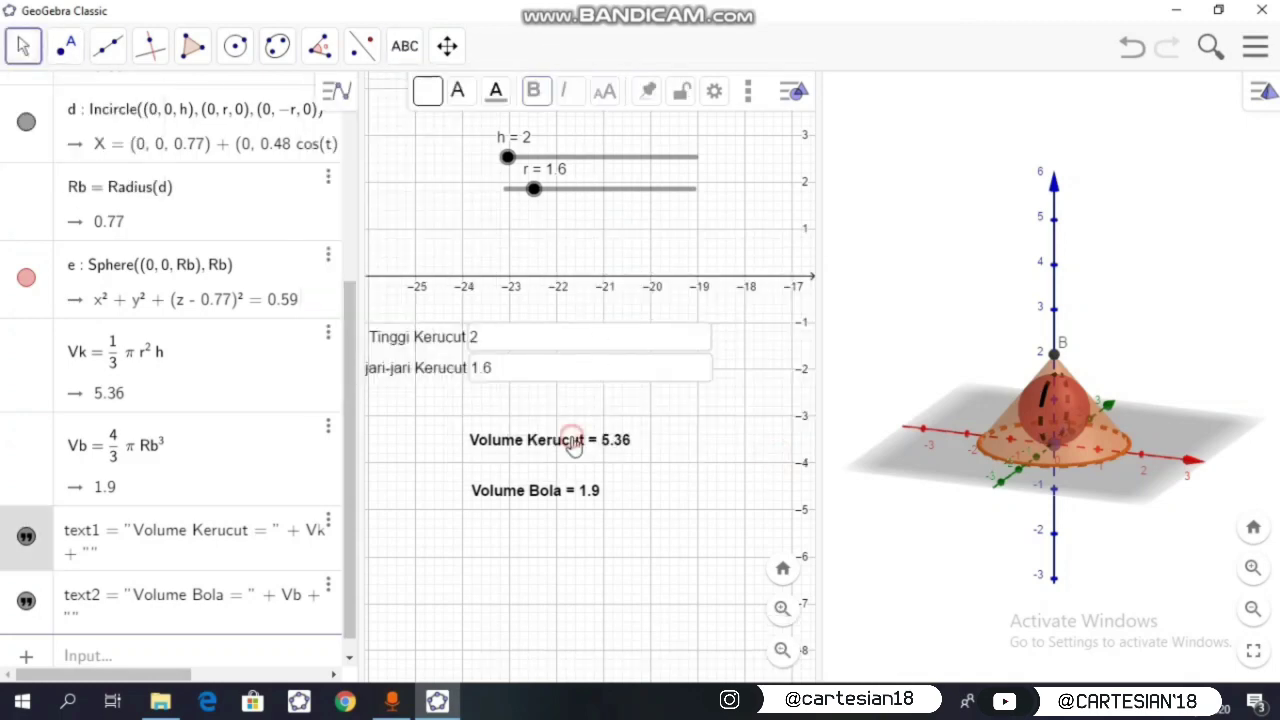
left_click(603, 92)
left_click(628, 205)
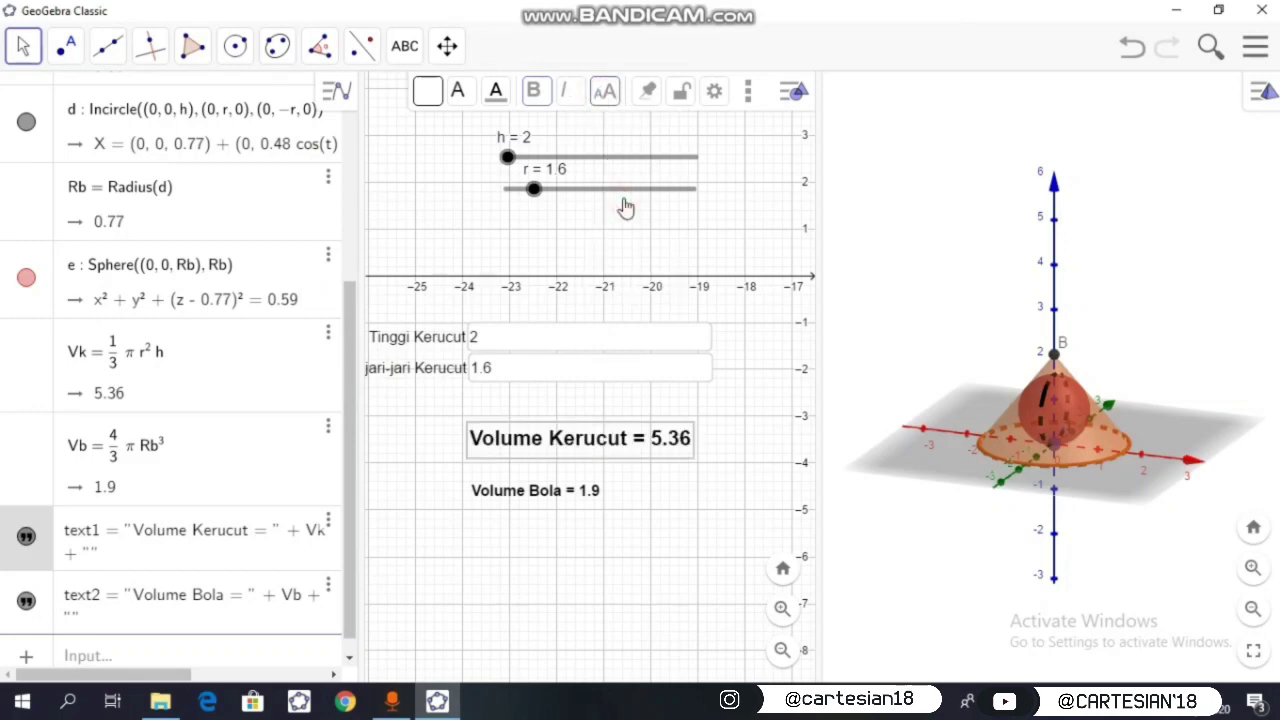
left_click(517, 492)
left_click(604, 92)
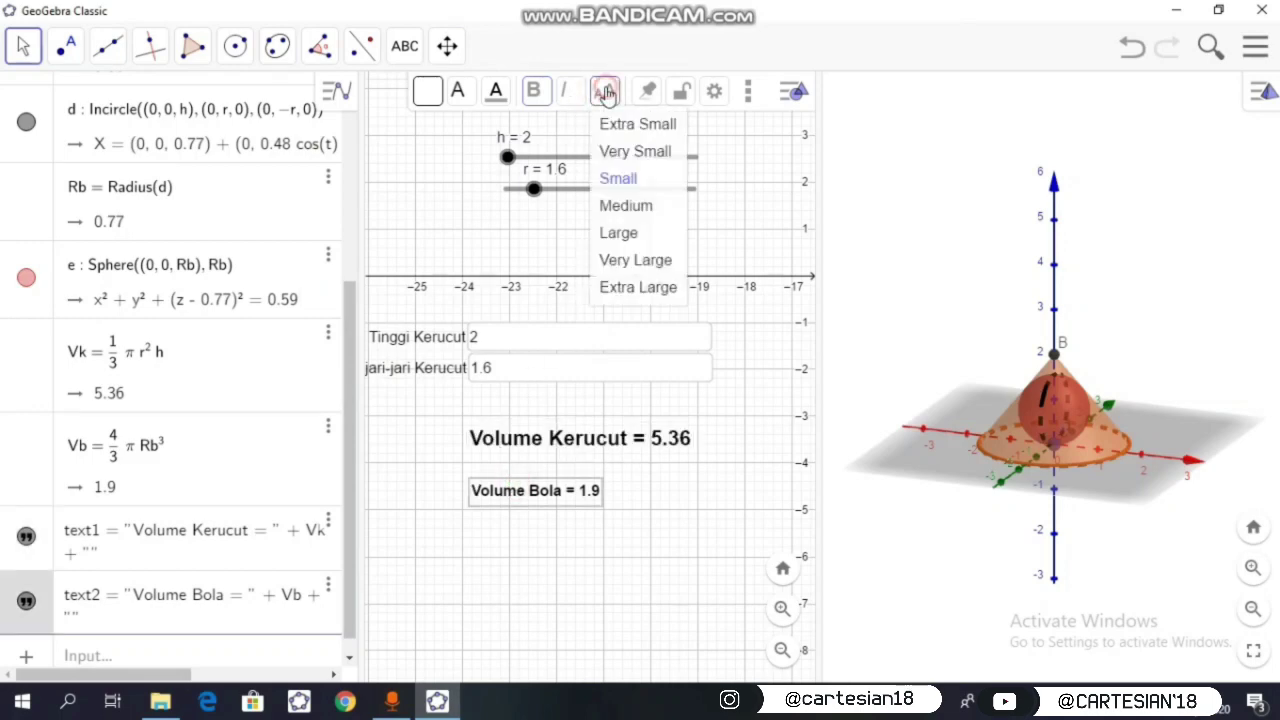
left_click(622, 212)
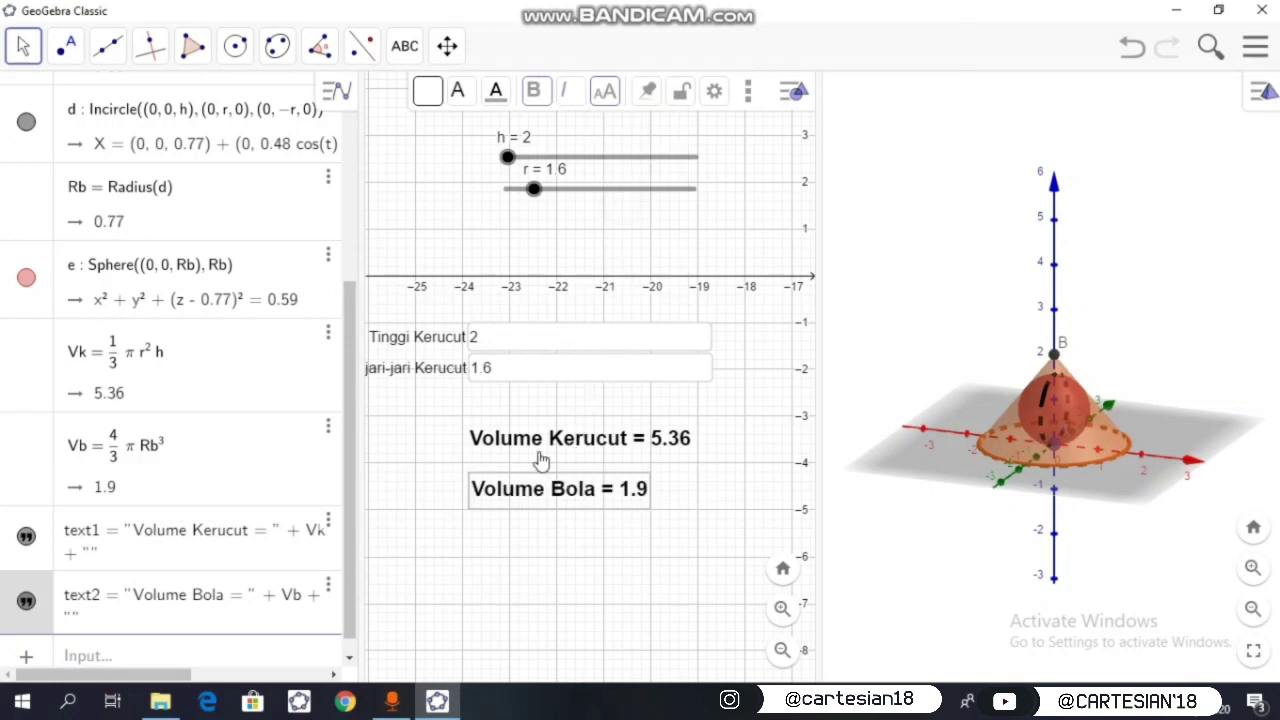
left_click_drag(537, 453, 528, 480)
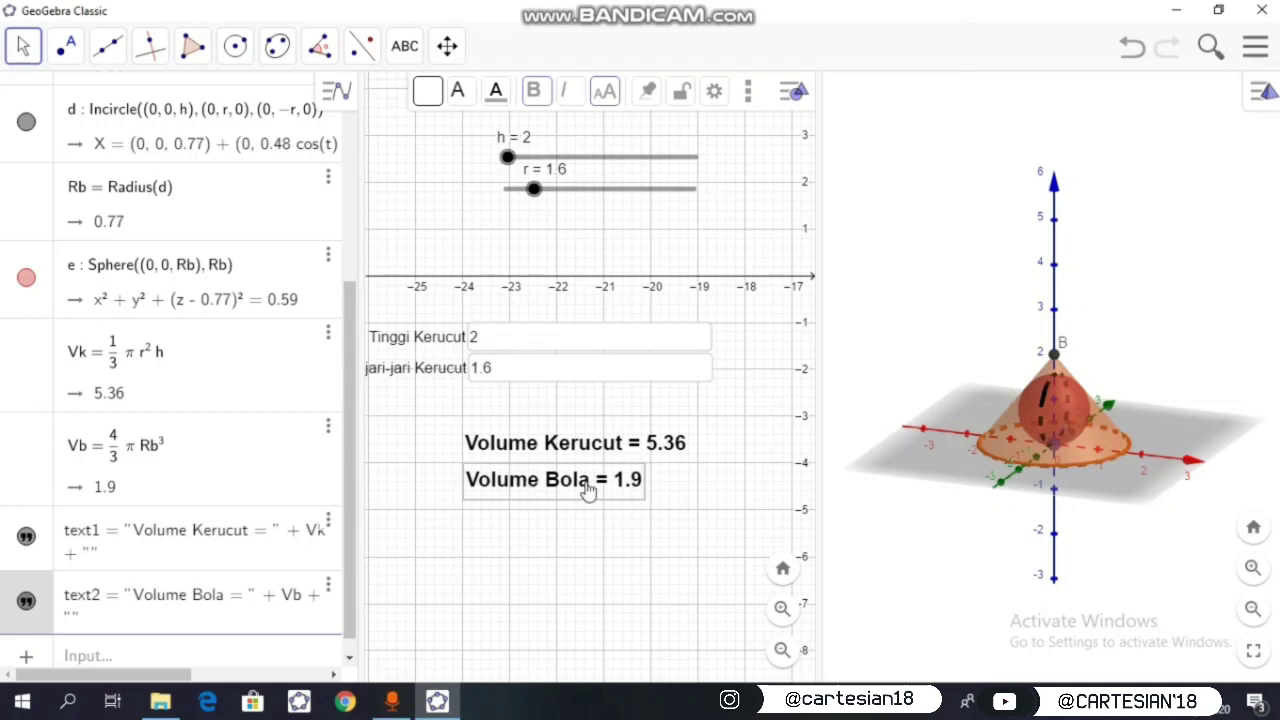
left_click(679, 516)
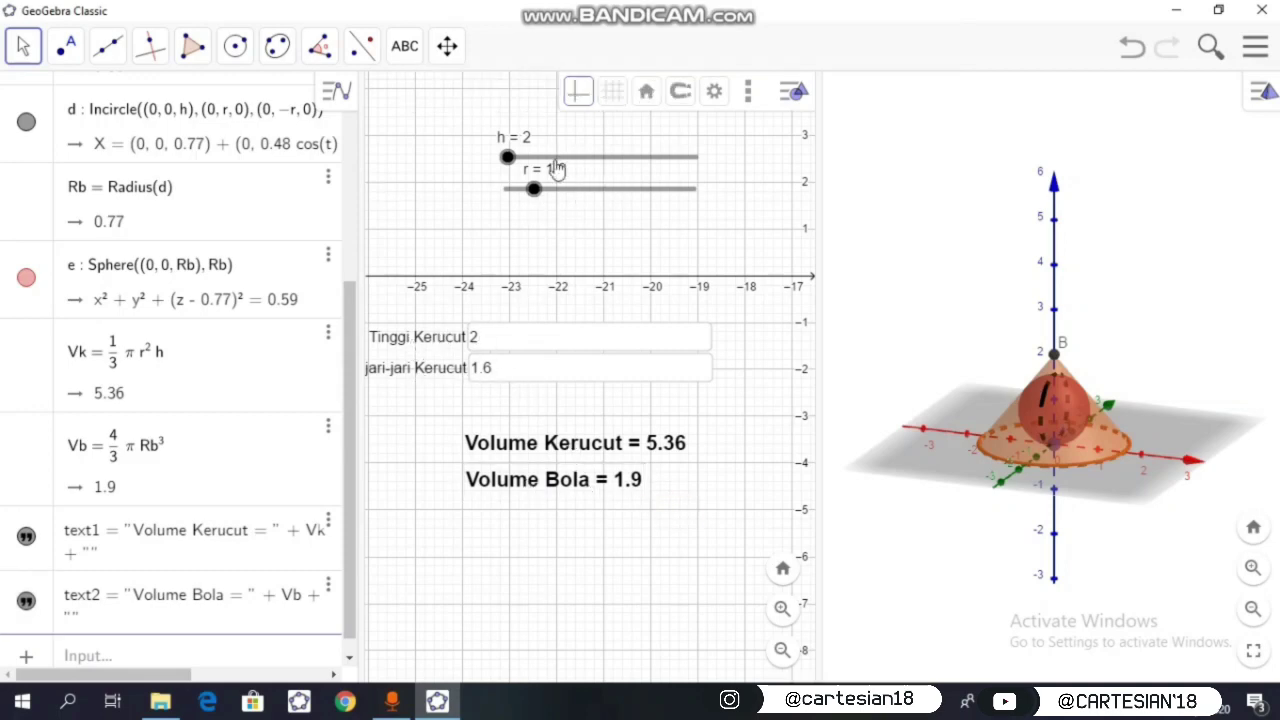
Hide the r and h sliders in the 2D graphics view.
right_click(564, 191)
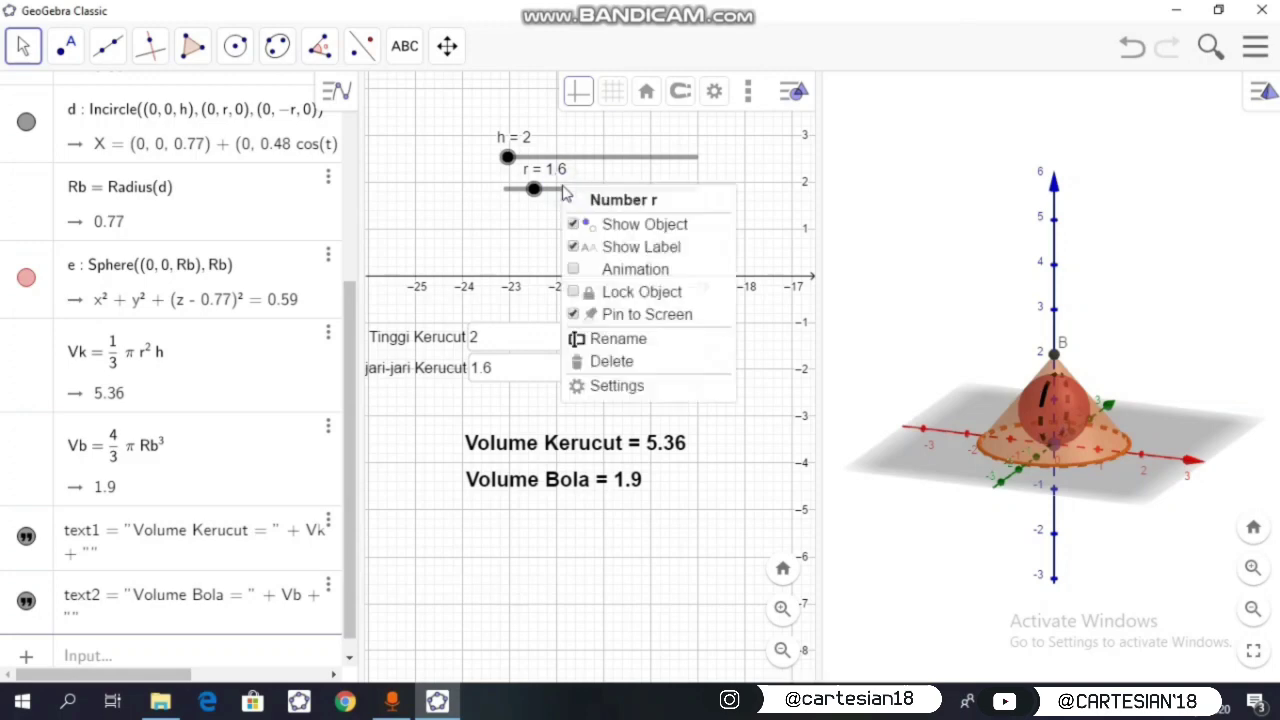
left_click(573, 226)
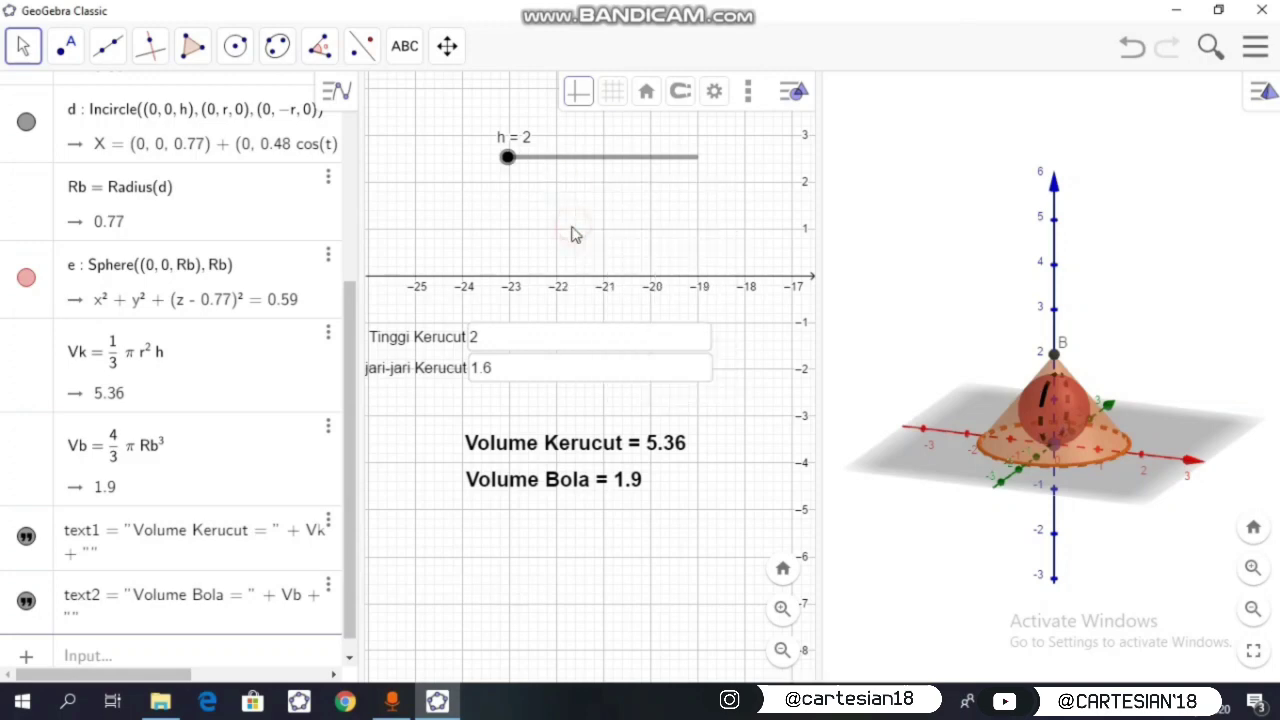
right_click(545, 162)
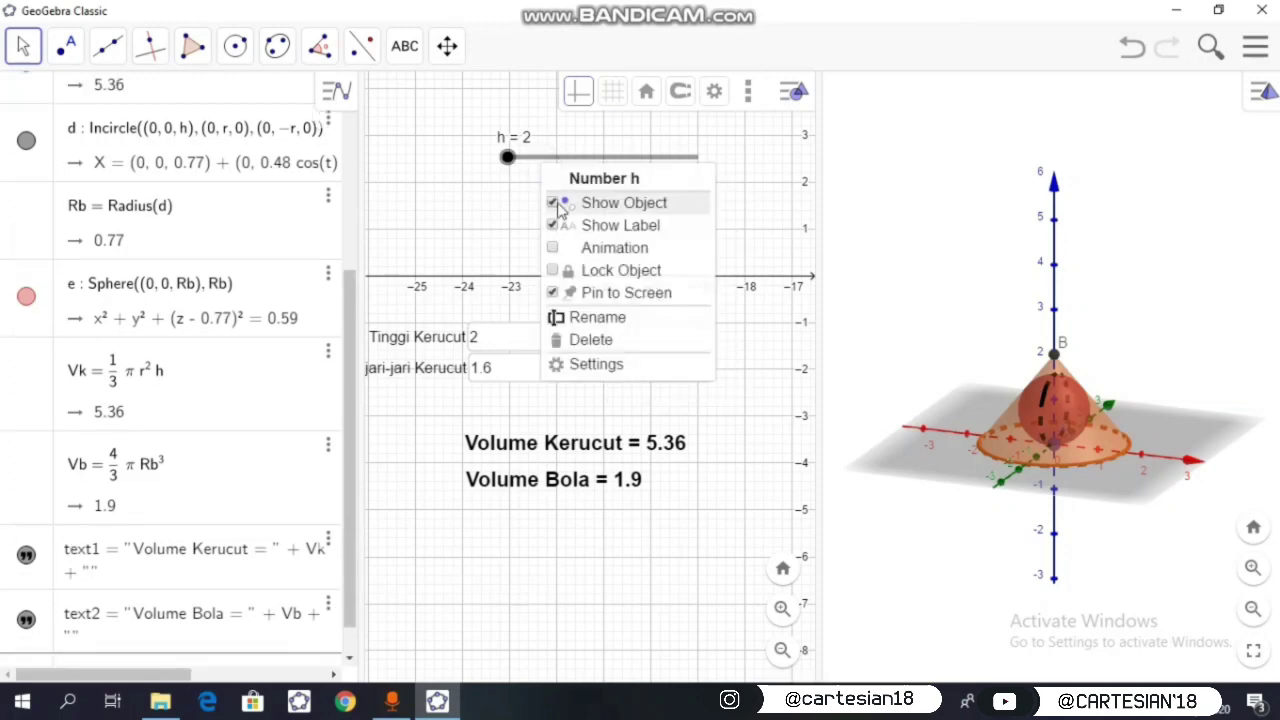
left_click(563, 203)
Turn off the axes and the grid in the 2D graphics view.
left_click(579, 108)
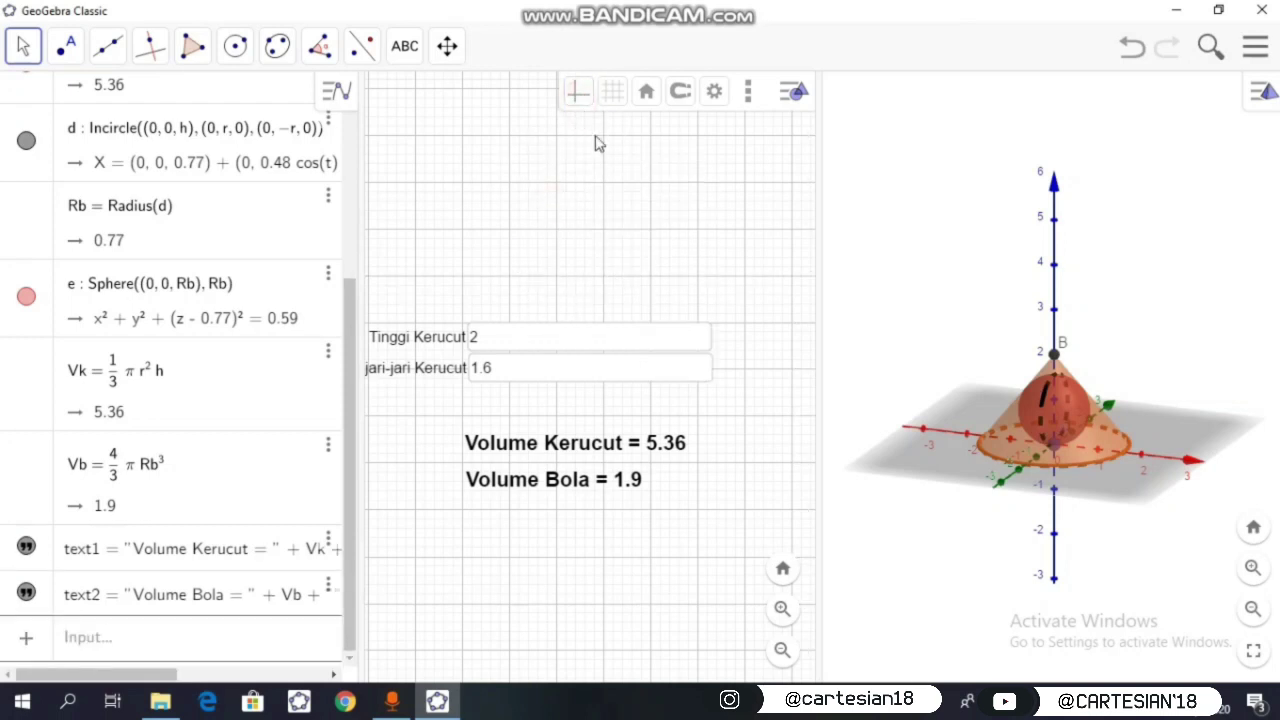
left_click(612, 100)
left_click(614, 129)
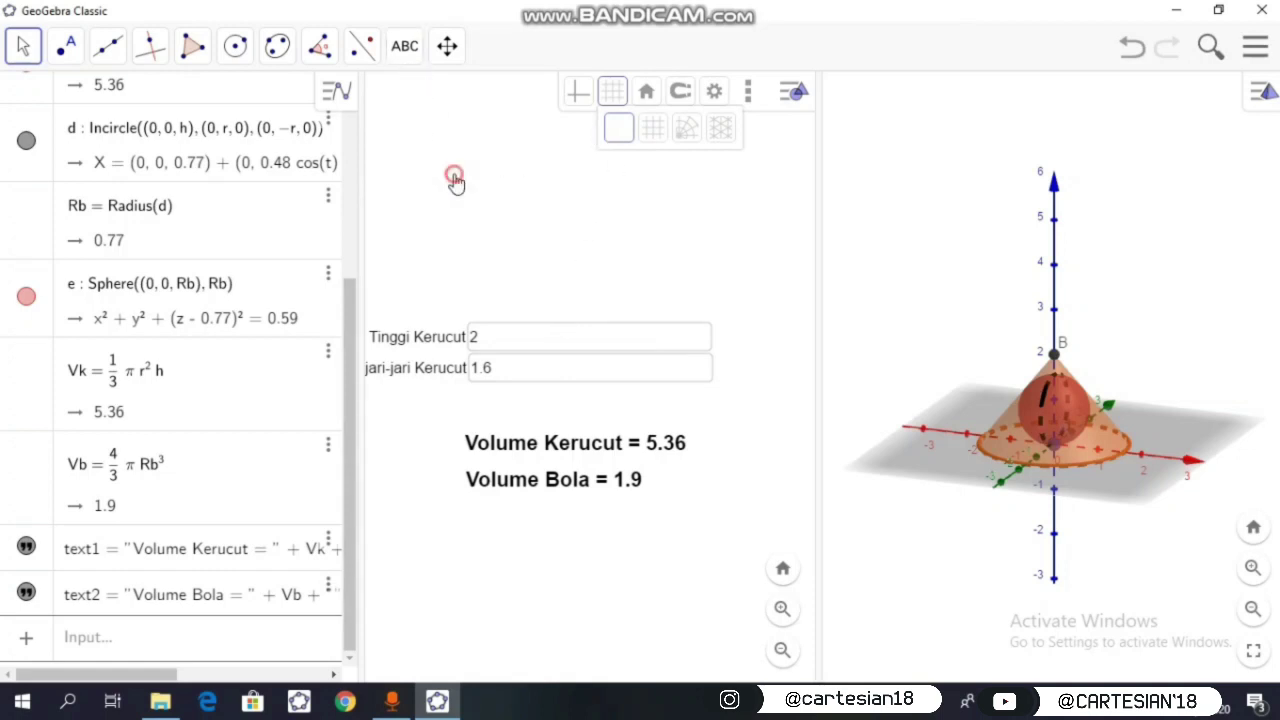
Insert a bold text "Masukkan Disini" in the empty area above the input boxes.
left_click(404, 48)
left_click(438, 145)
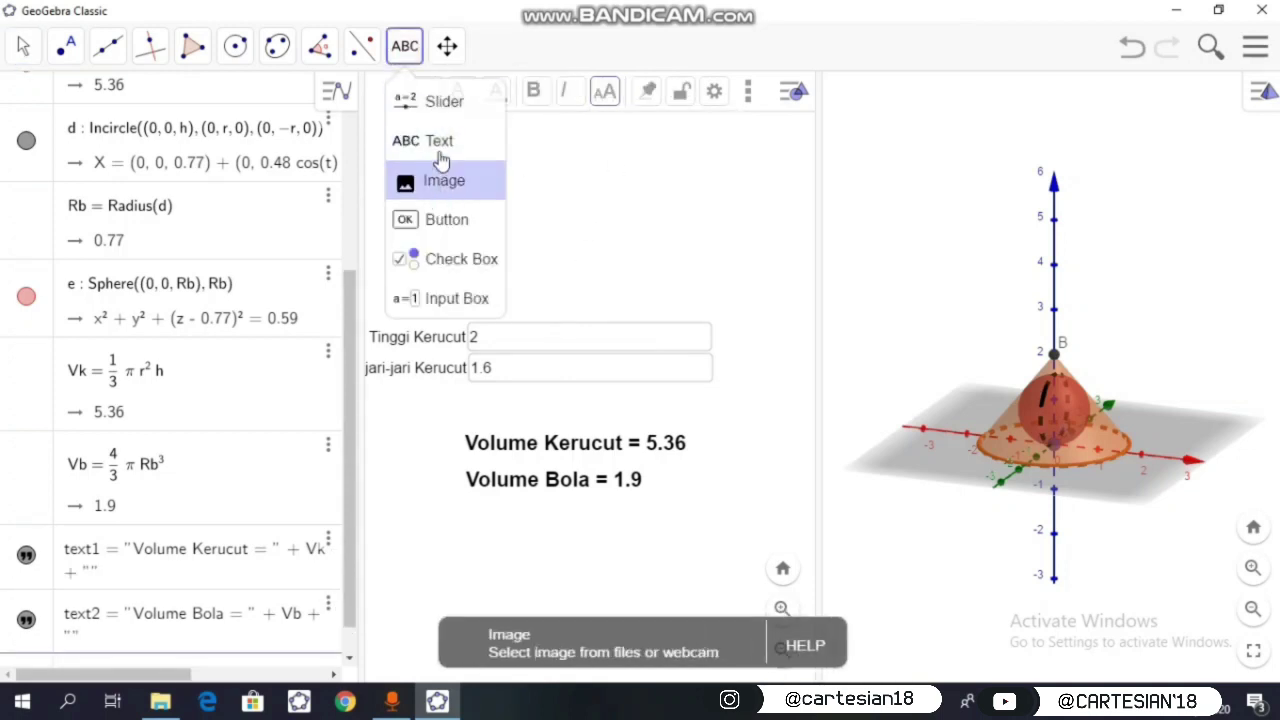
left_click(442, 143)
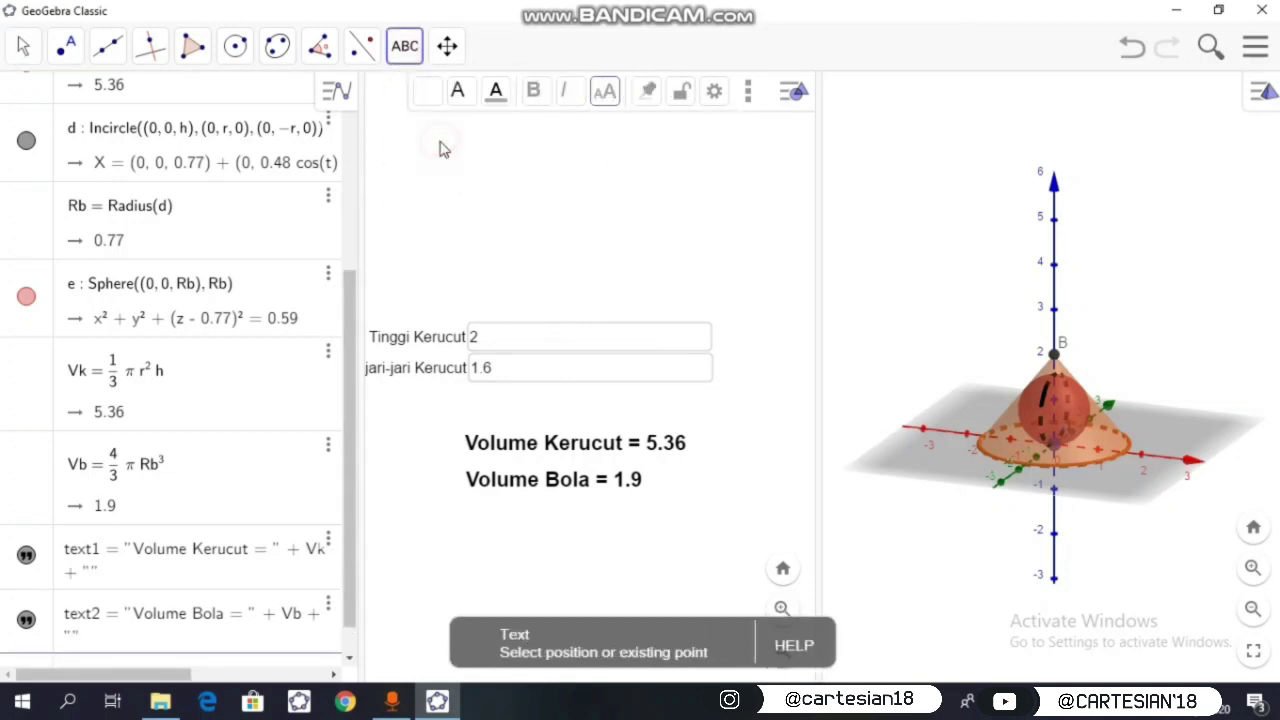
left_click(529, 202)
type("Masukkan Disisni")
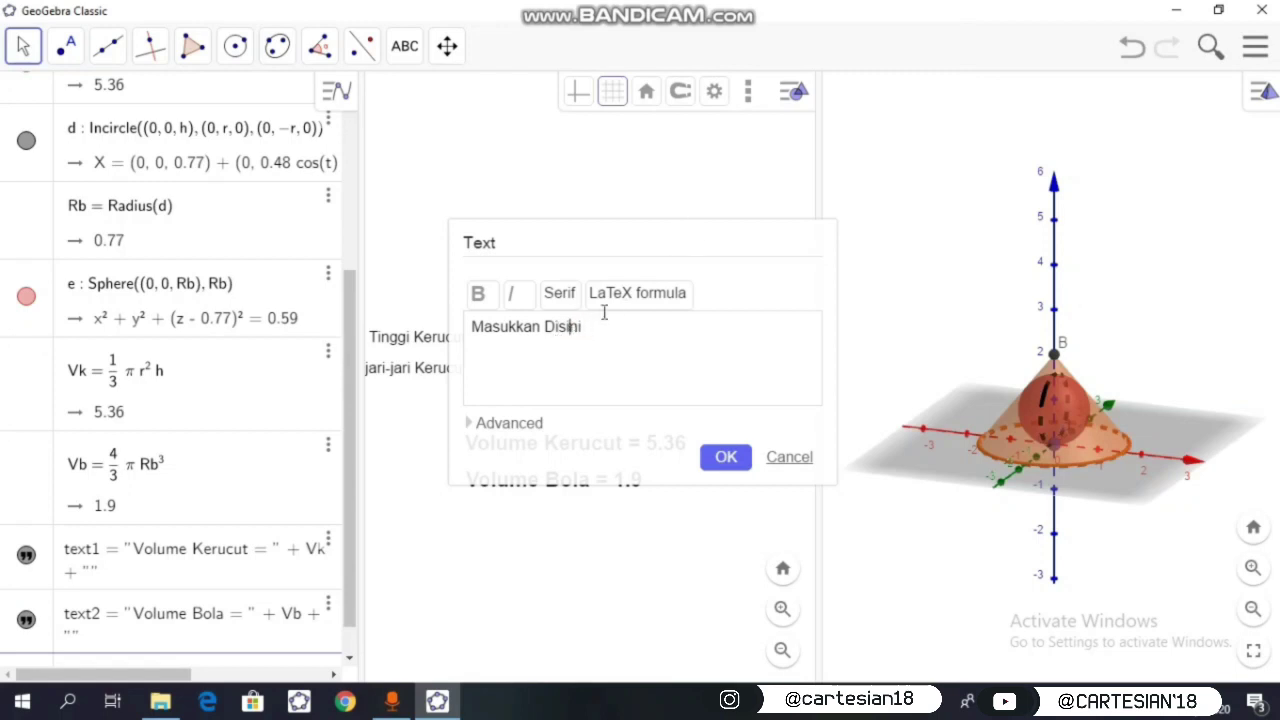
left_click(478, 293)
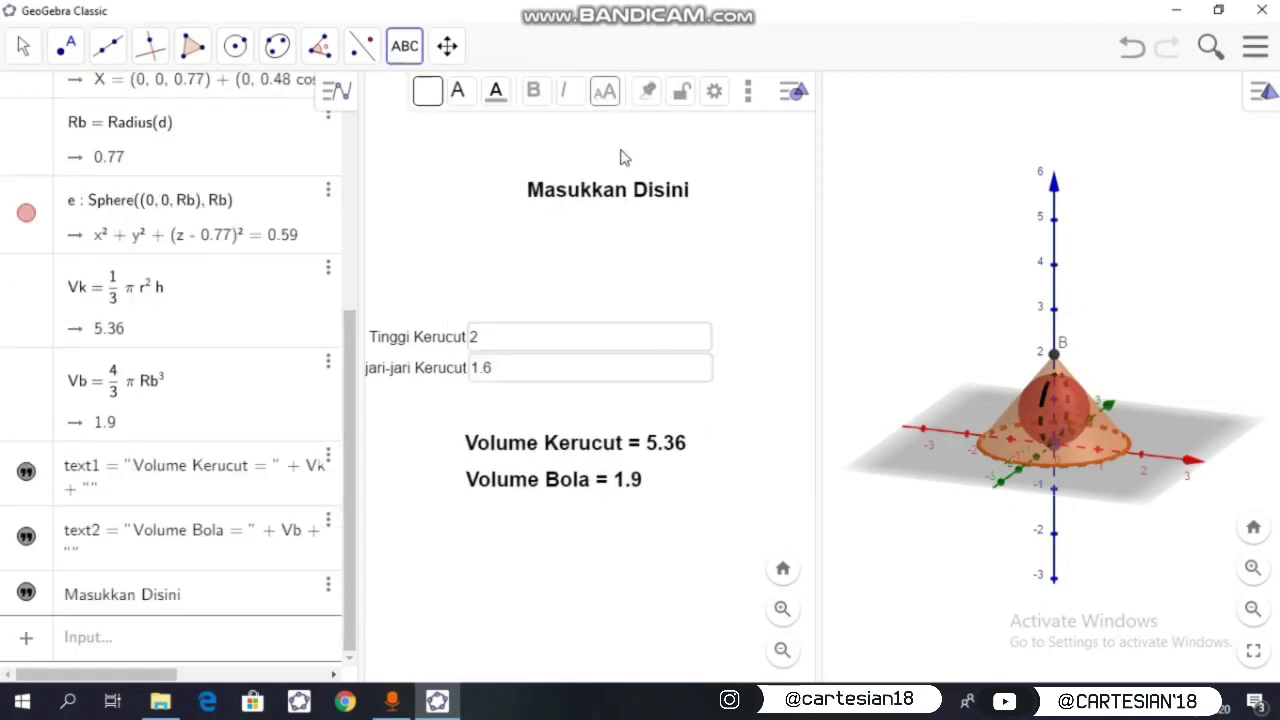
Set the "Masukkan Disini" text to Large size and place it directly above the height input box.
left_click(22, 46)
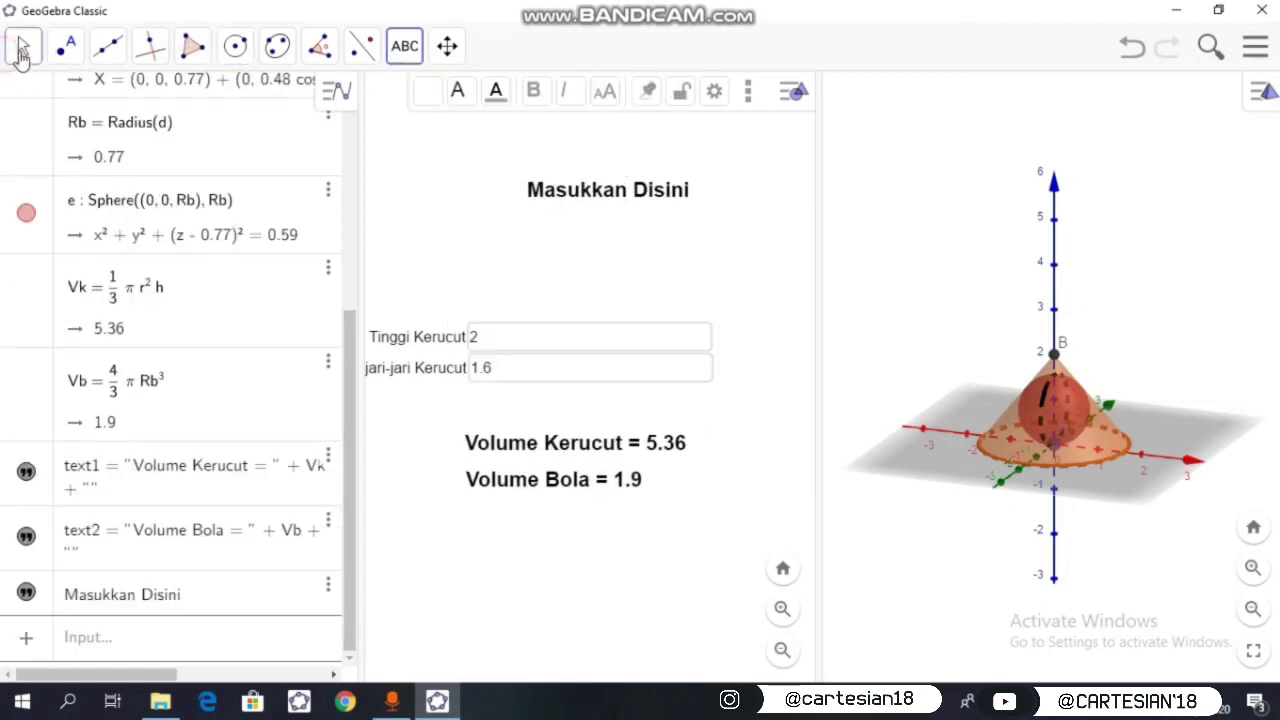
left_click(580, 191)
left_click(606, 92)
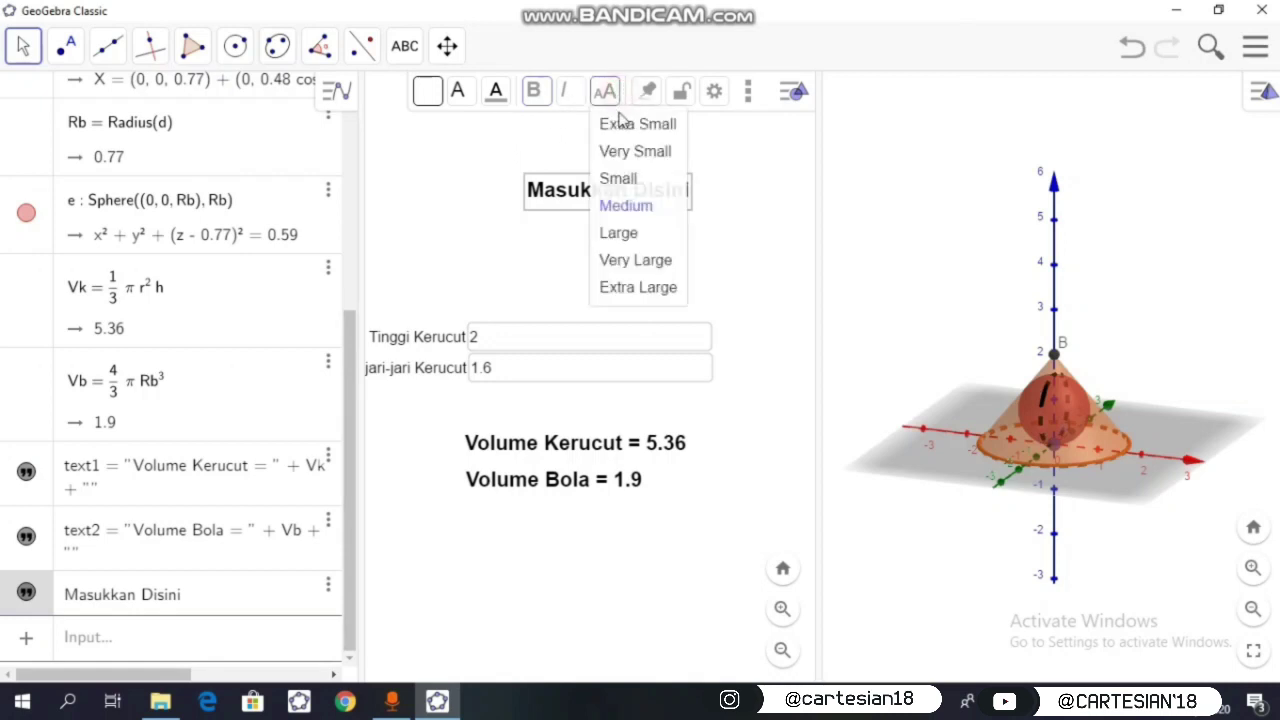
left_click(623, 259)
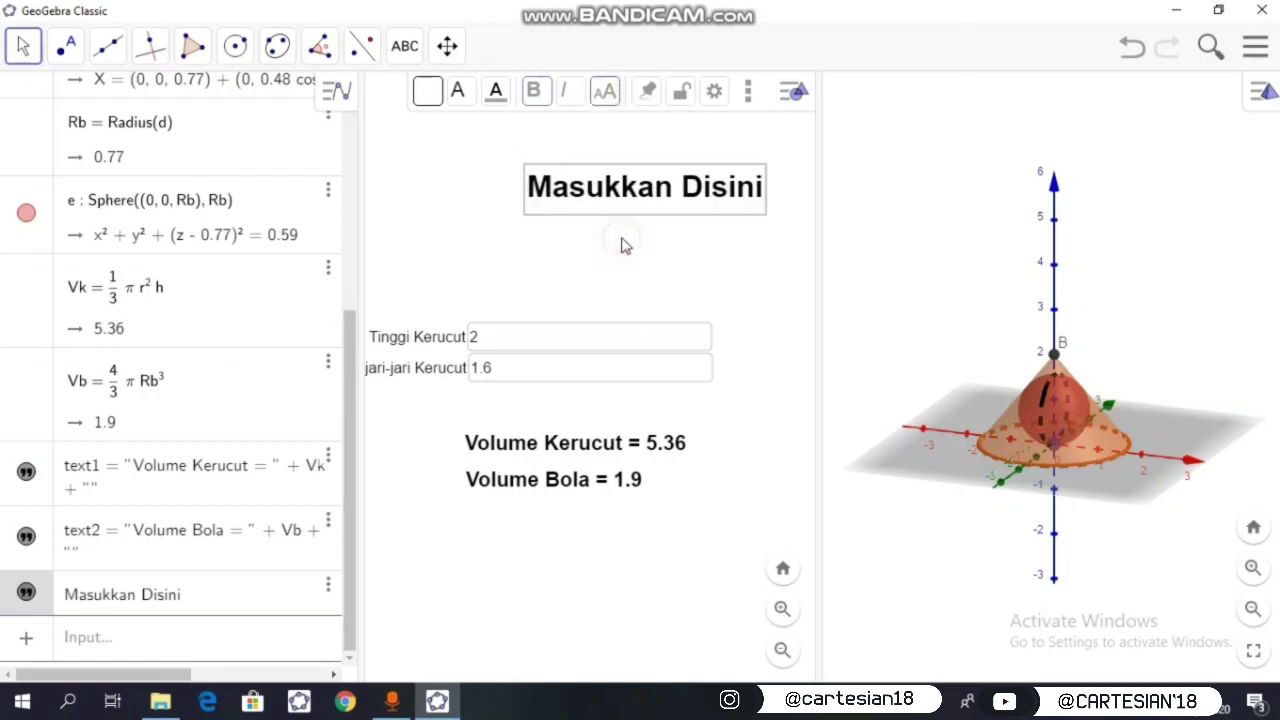
left_click_drag(628, 190, 574, 298)
left_click(571, 229)
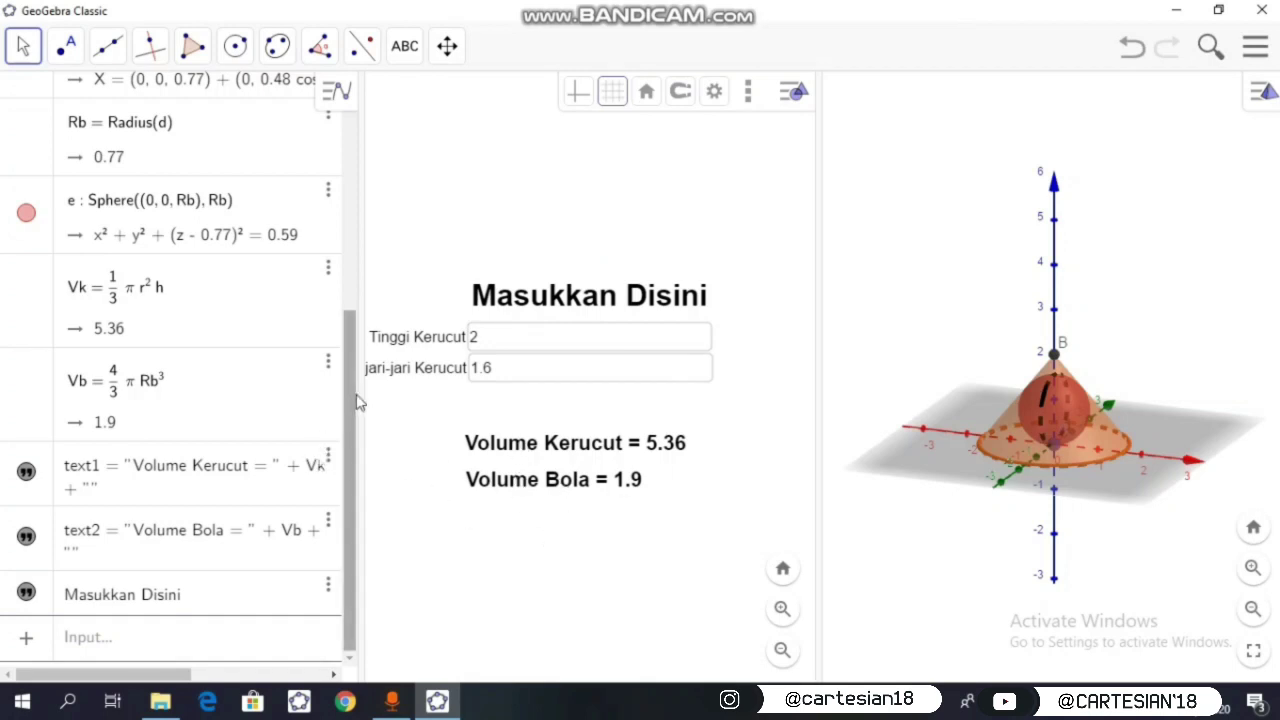
Hide the incircle d so only the cone and the sphere show as solids in the 3D view.
left_click_drag(357, 400, 360, 300)
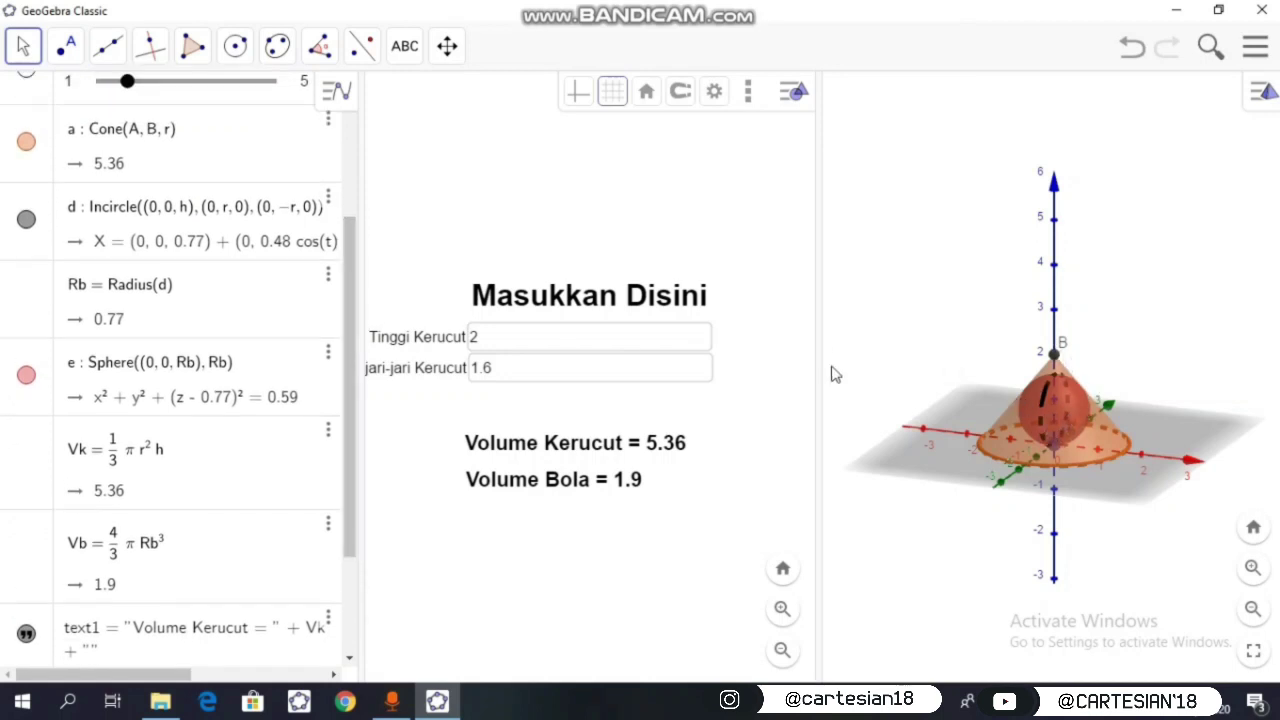
left_click(342, 324)
left_click_drag(342, 325, 342, 308)
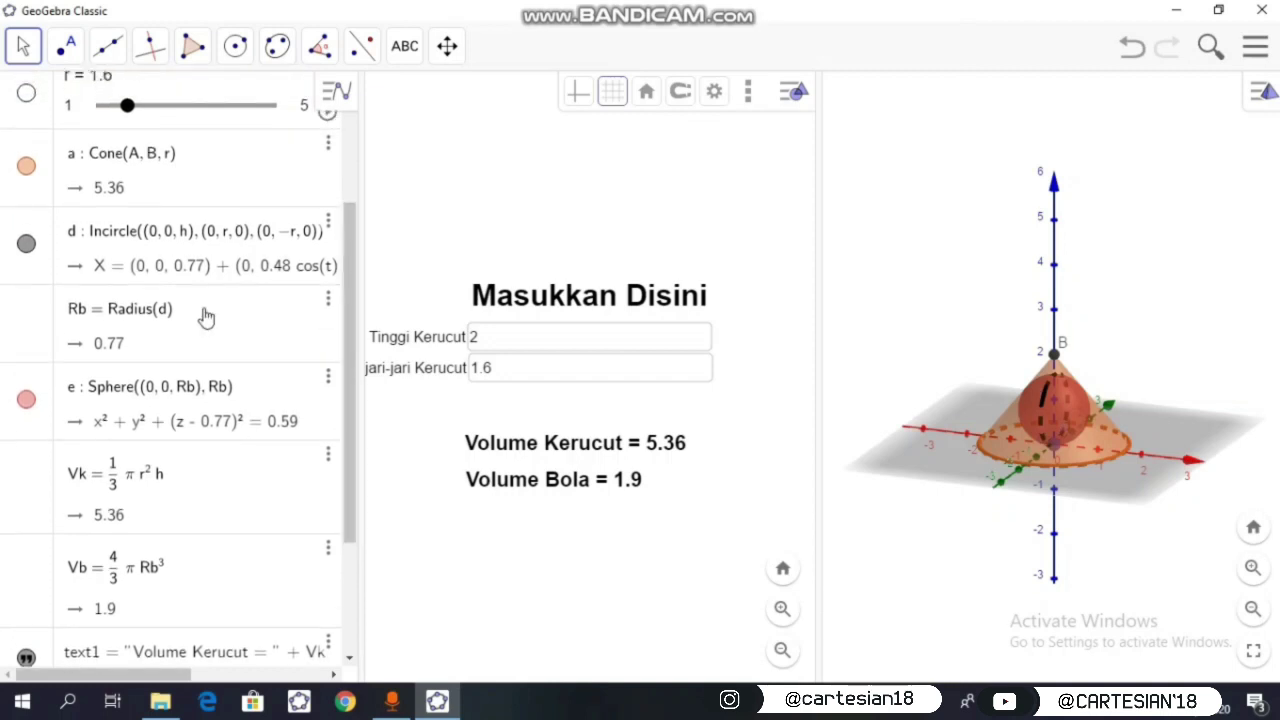
left_click(27, 245)
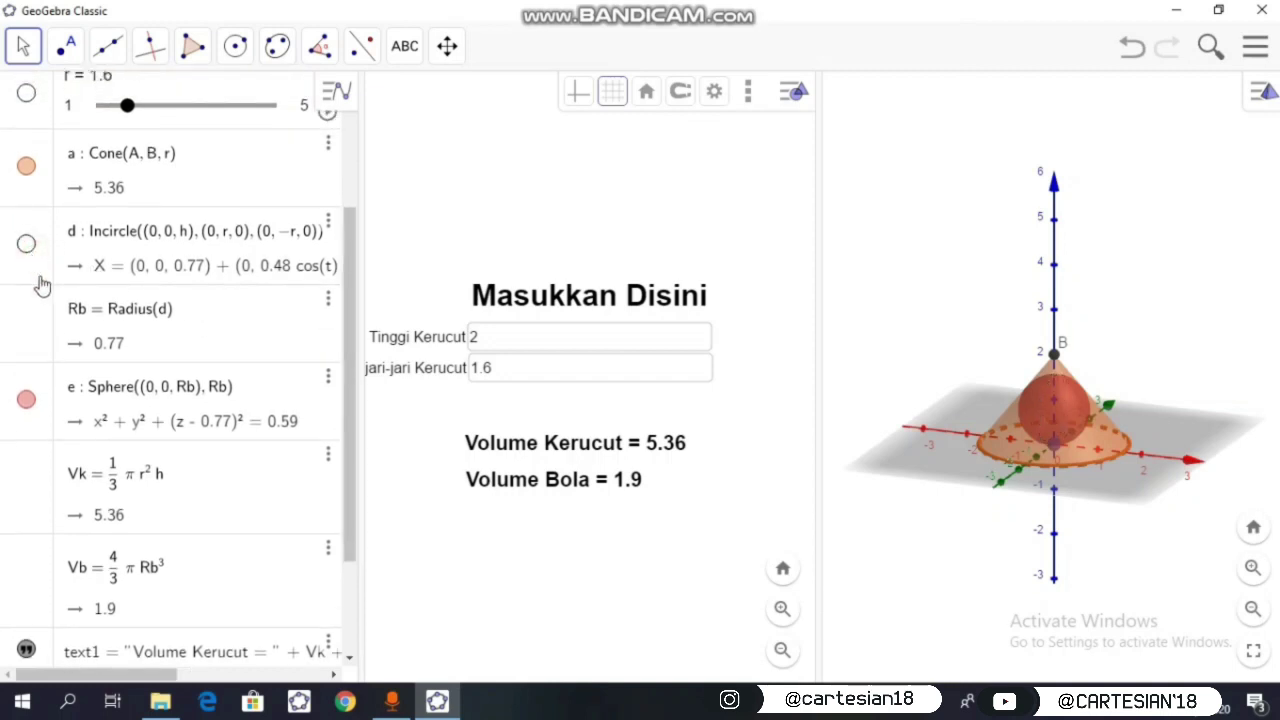
mouse_move(970, 354)
left_mouse_down()
mouse_move(960, 346)
mouse_move(983, 369)
mouse_move(971, 348)
mouse_move(954, 349)
mouse_move(973, 357)
left_mouse_up()
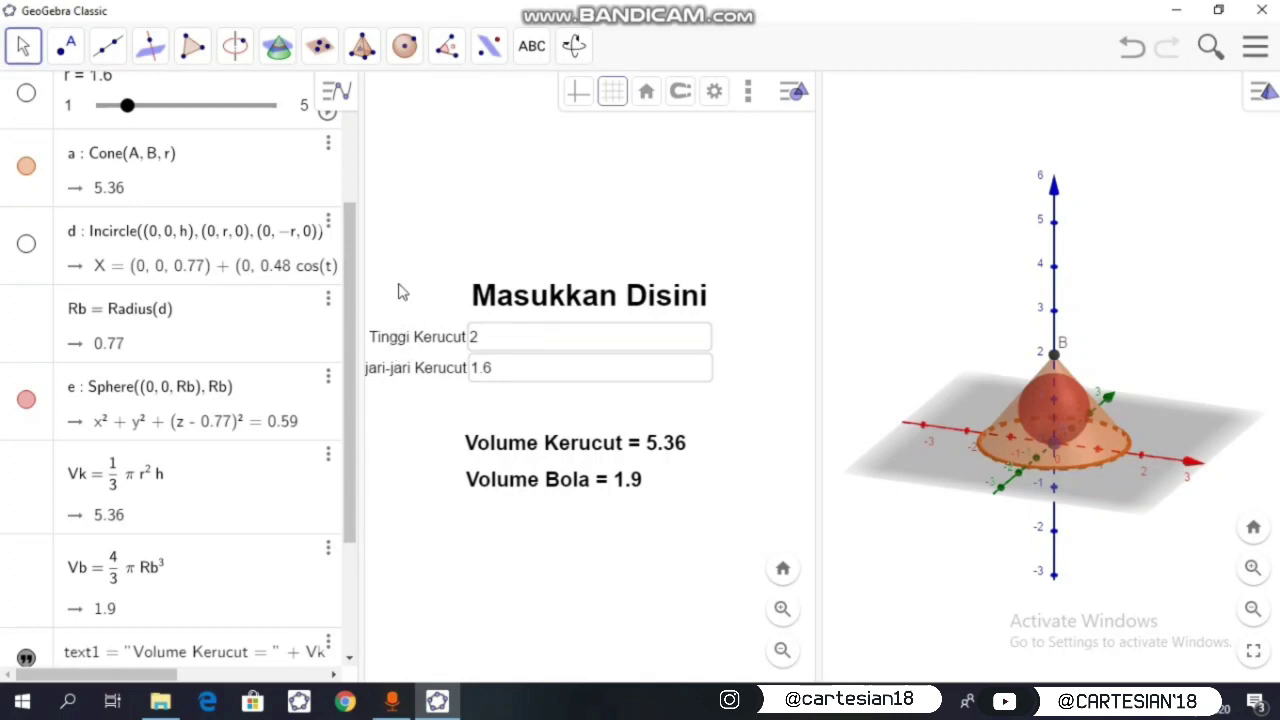
Set the cone's height to 5.2 and its radius to 3 using the input boxes.
left_click(494, 338)
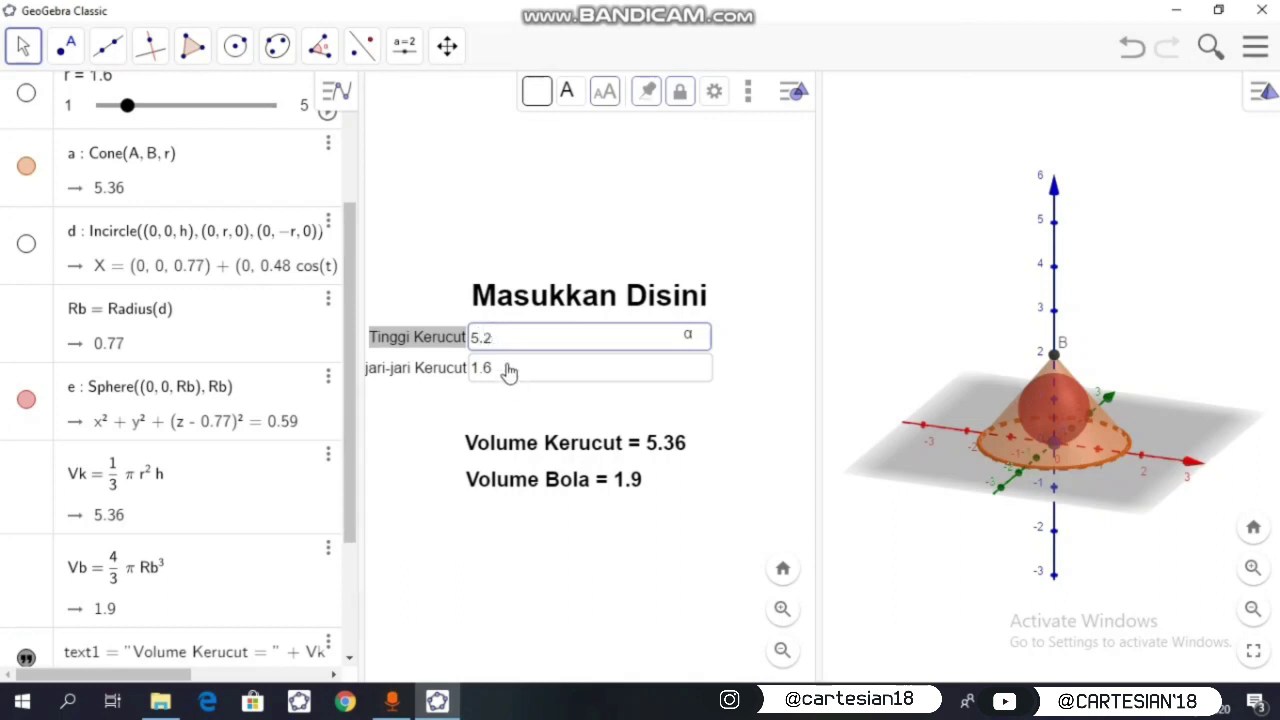
left_click(508, 367)
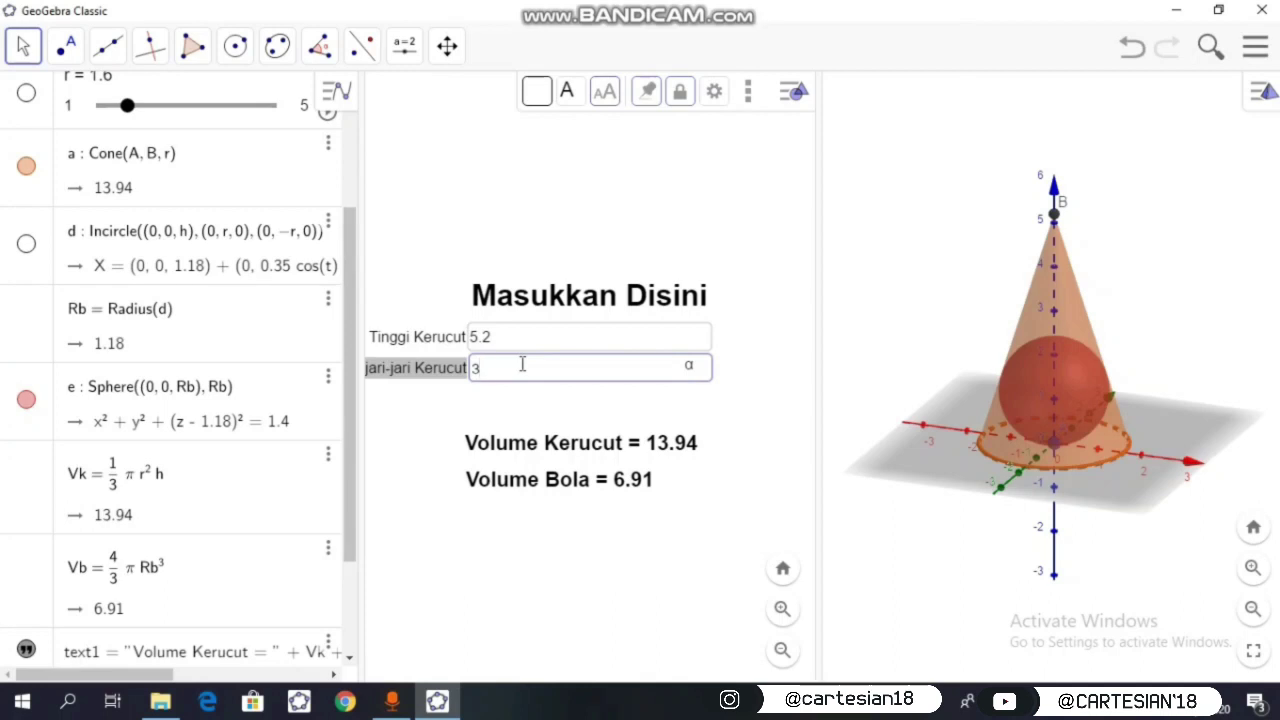
key("Return")
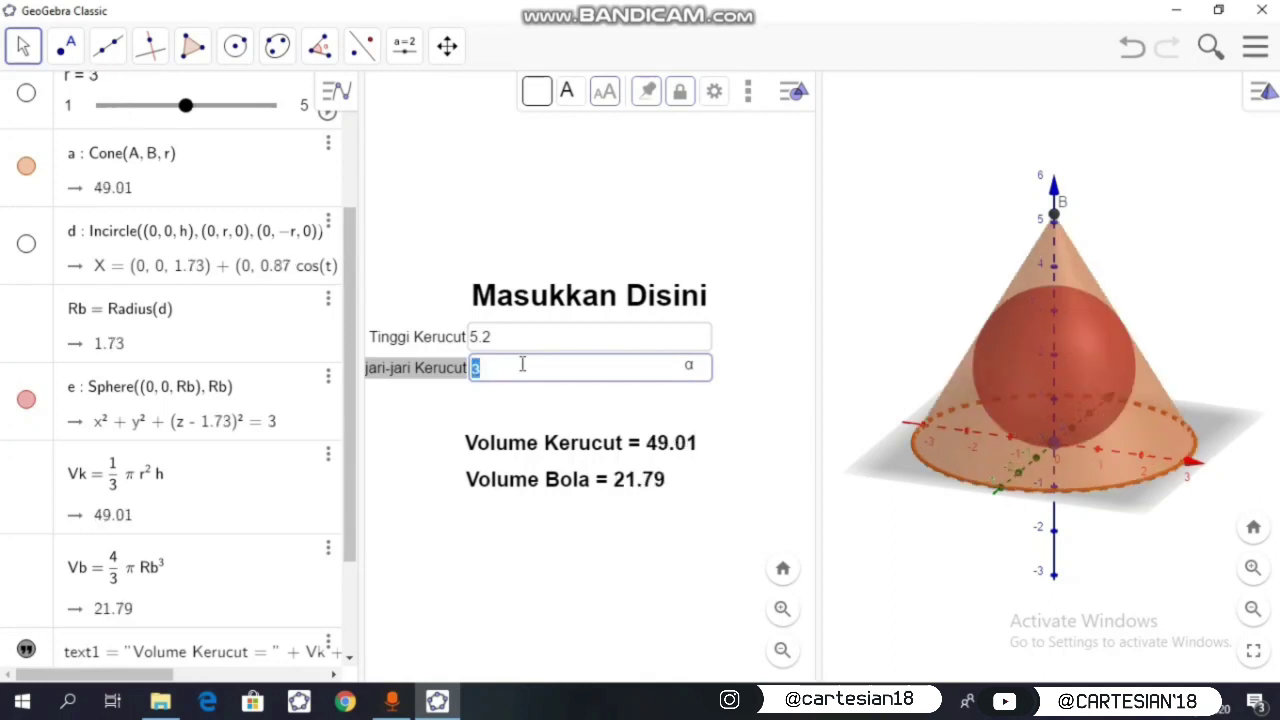